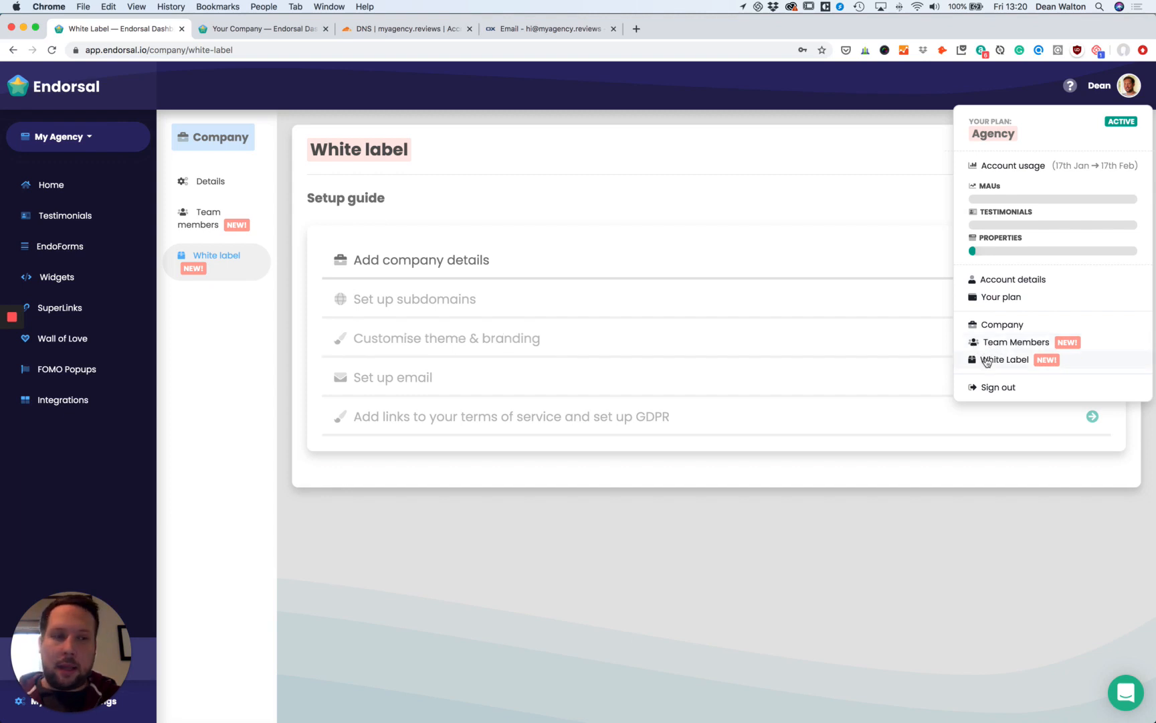
# Open Endorsal's White Label page from the account menu at top right.
pyautogui.click(987, 361)
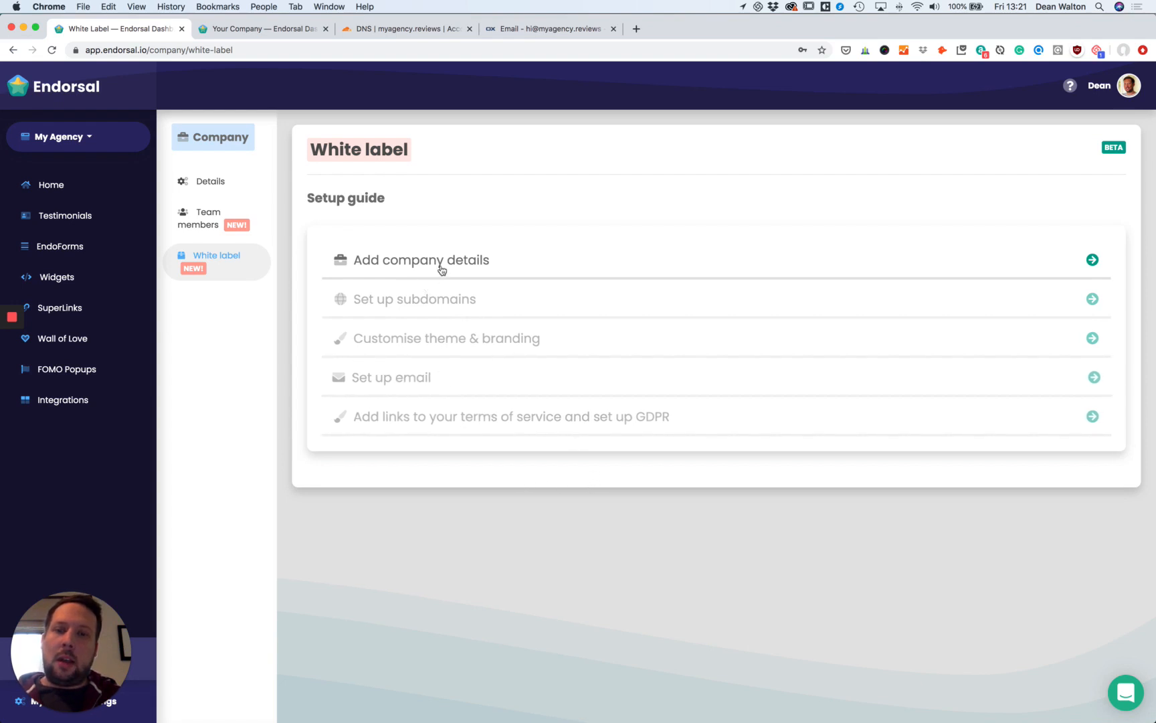
# Confirm the myagency.reviews domain under Your Company, save company details, and go back to White Label.
pyautogui.click(289, 34)
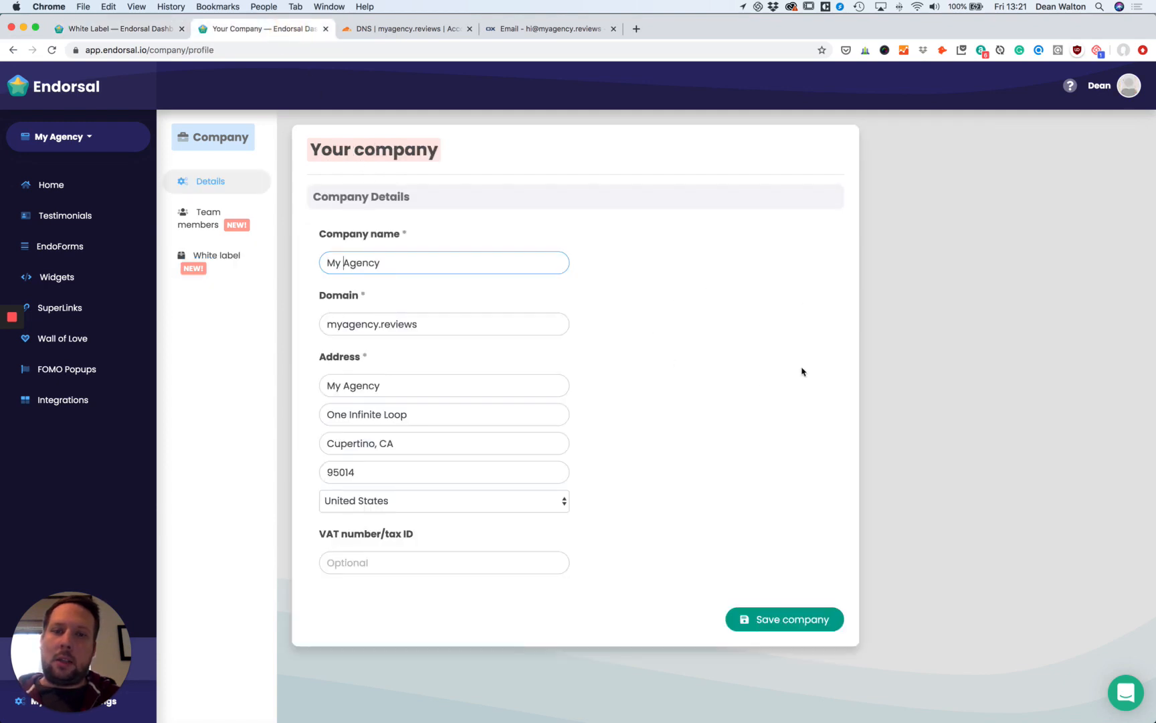
pyautogui.click(529, 326)
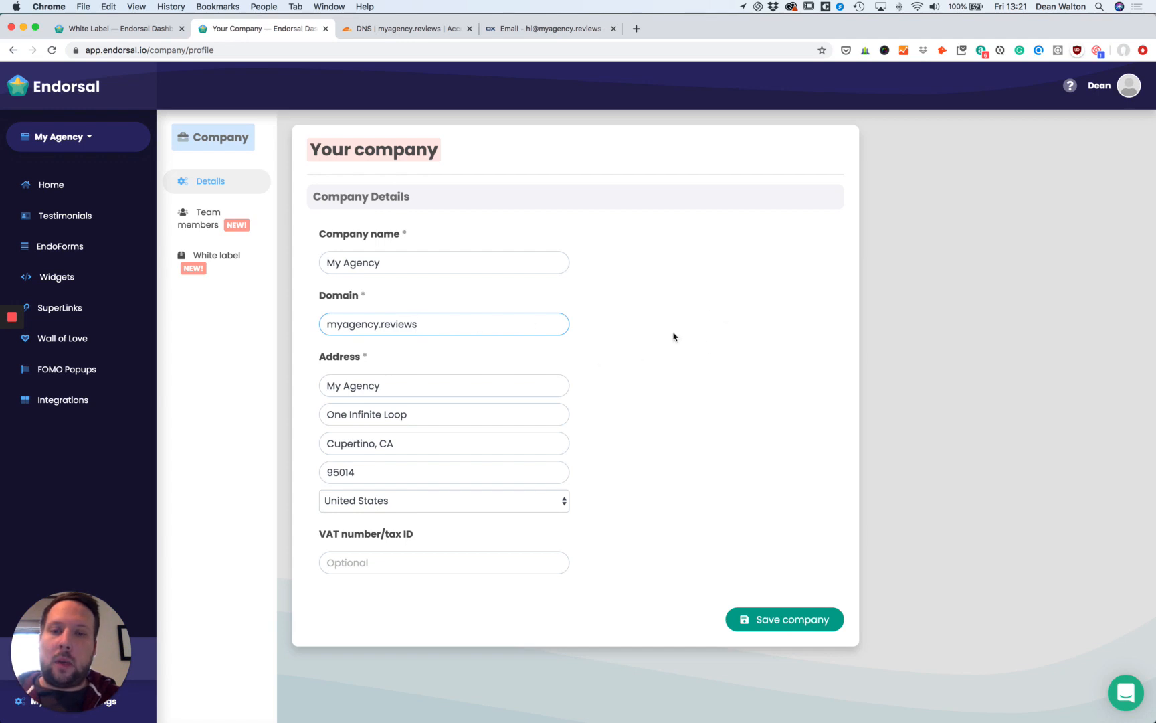
pyautogui.click(810, 621)
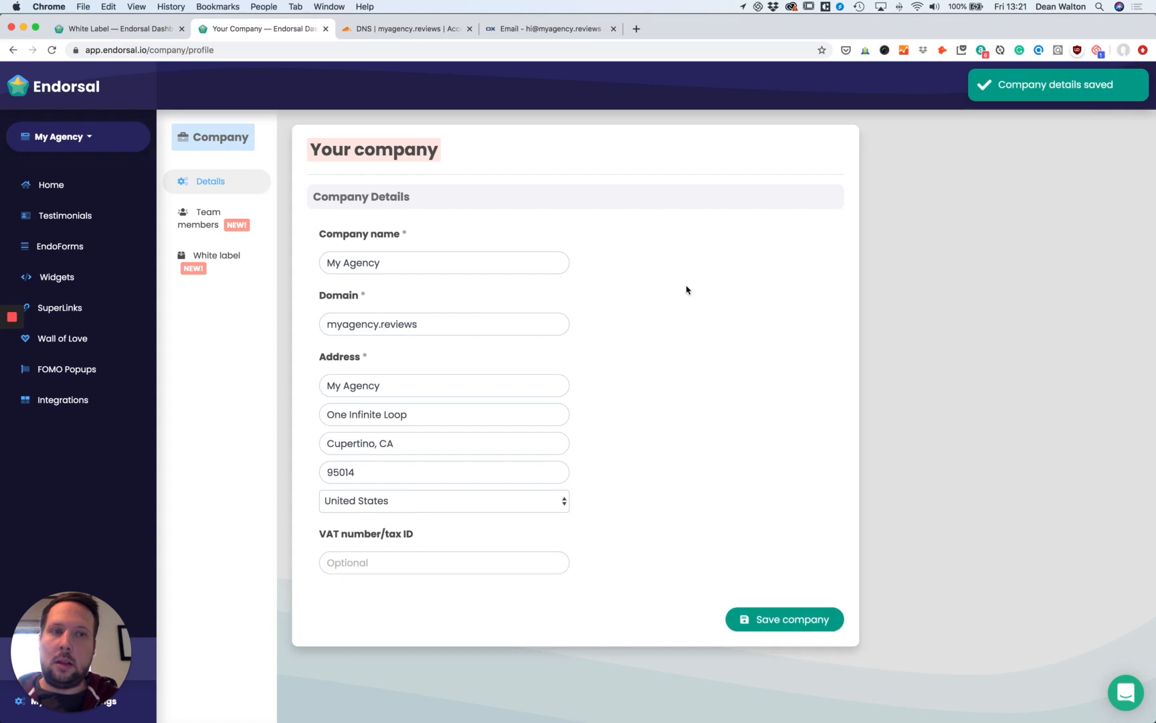
pyautogui.click(141, 29)
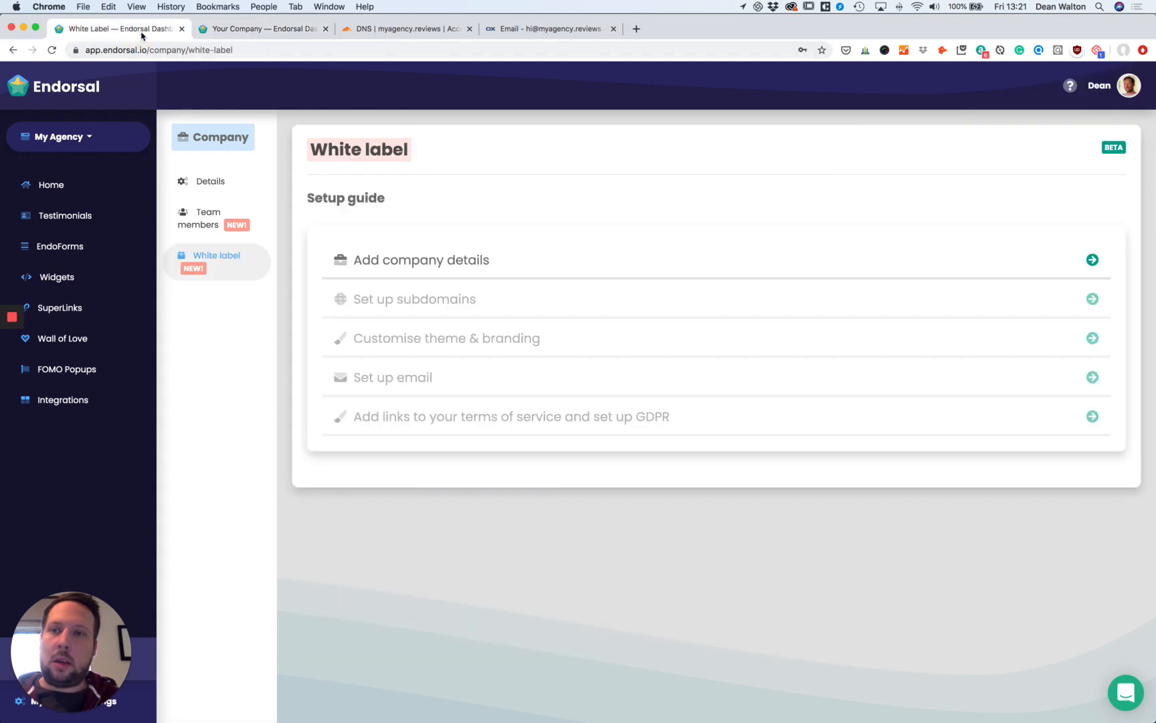
# Reload the guide and scroll down to the Subdomains section with App and Form domain fields.
pyautogui.click(52, 50)
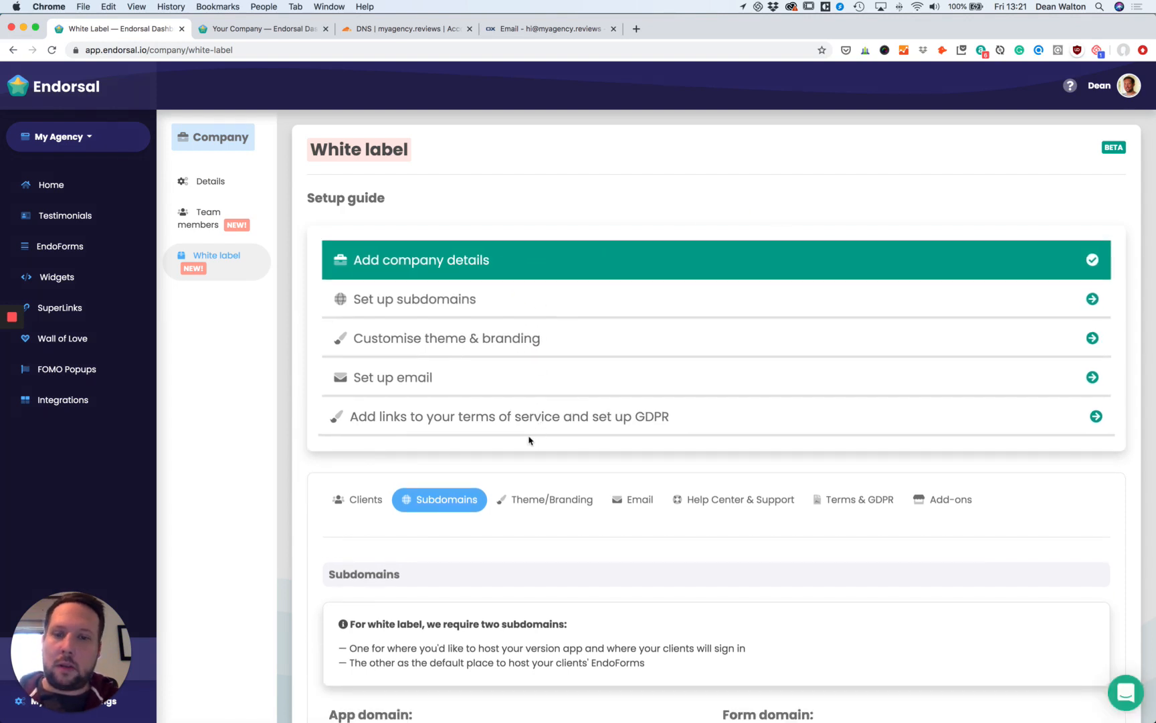
pyautogui.scroll(-2, 532, 435)
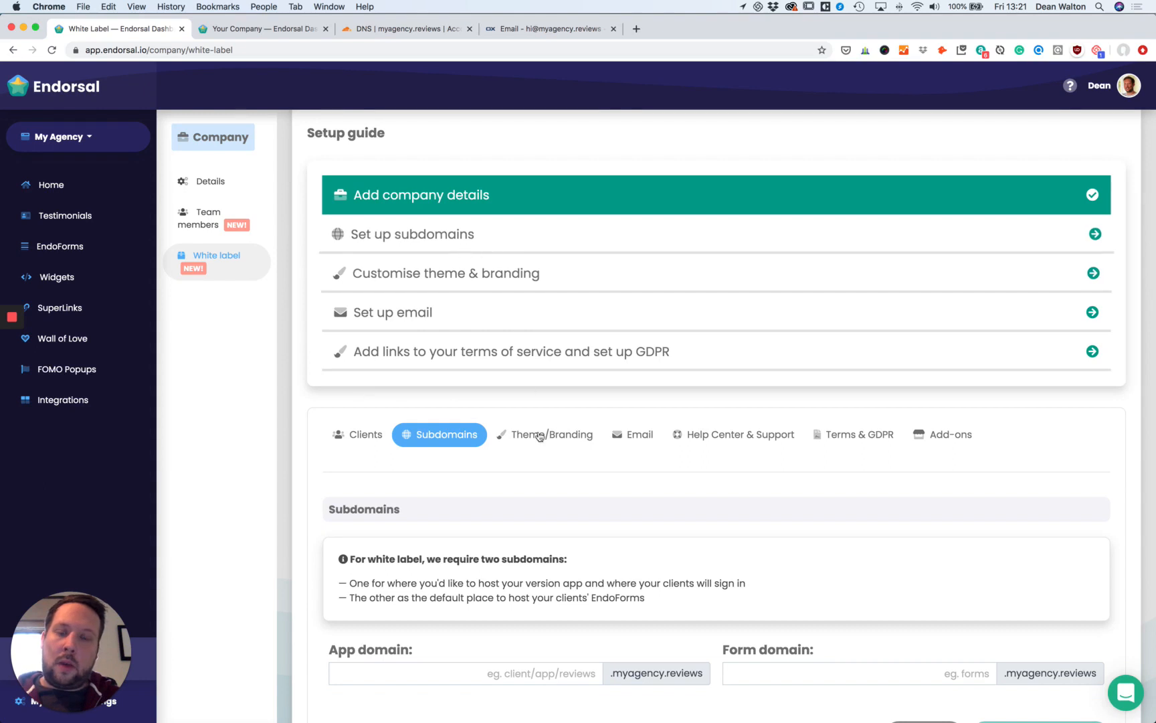
pyautogui.scroll(-3, 583, 467)
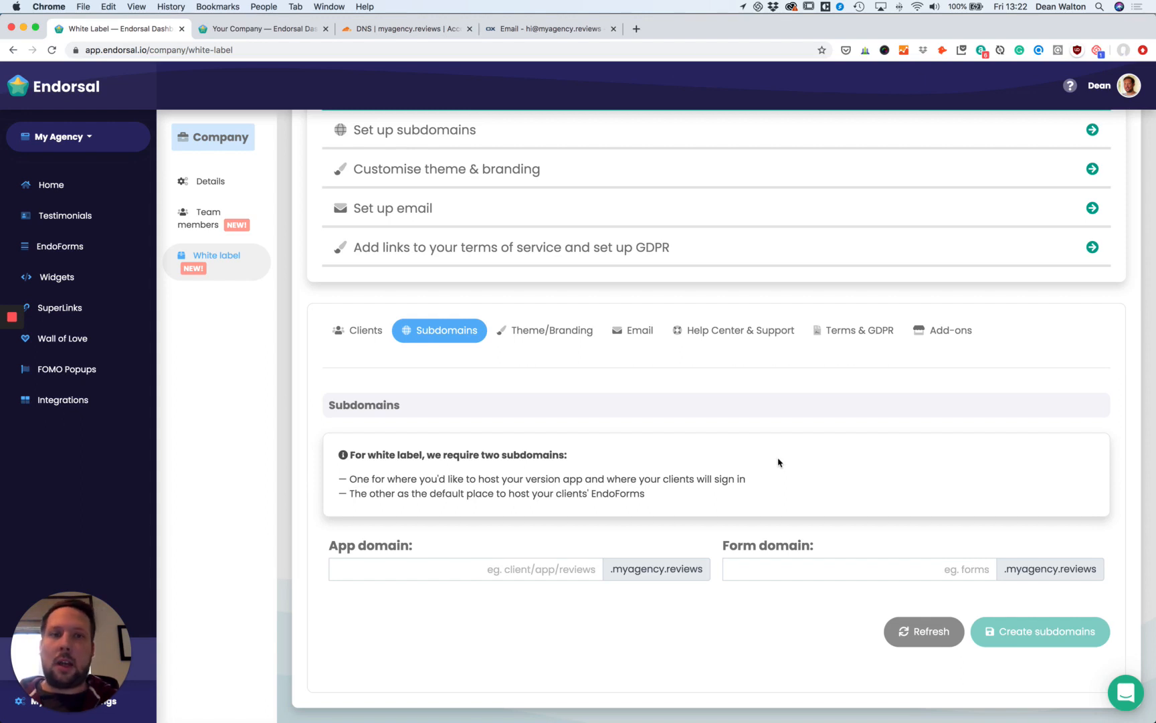
# Enter app and forms as the App and Form subdomains, create them, and scroll to the DNS records.
pyautogui.click(519, 574)
pyautogui.write('ad')
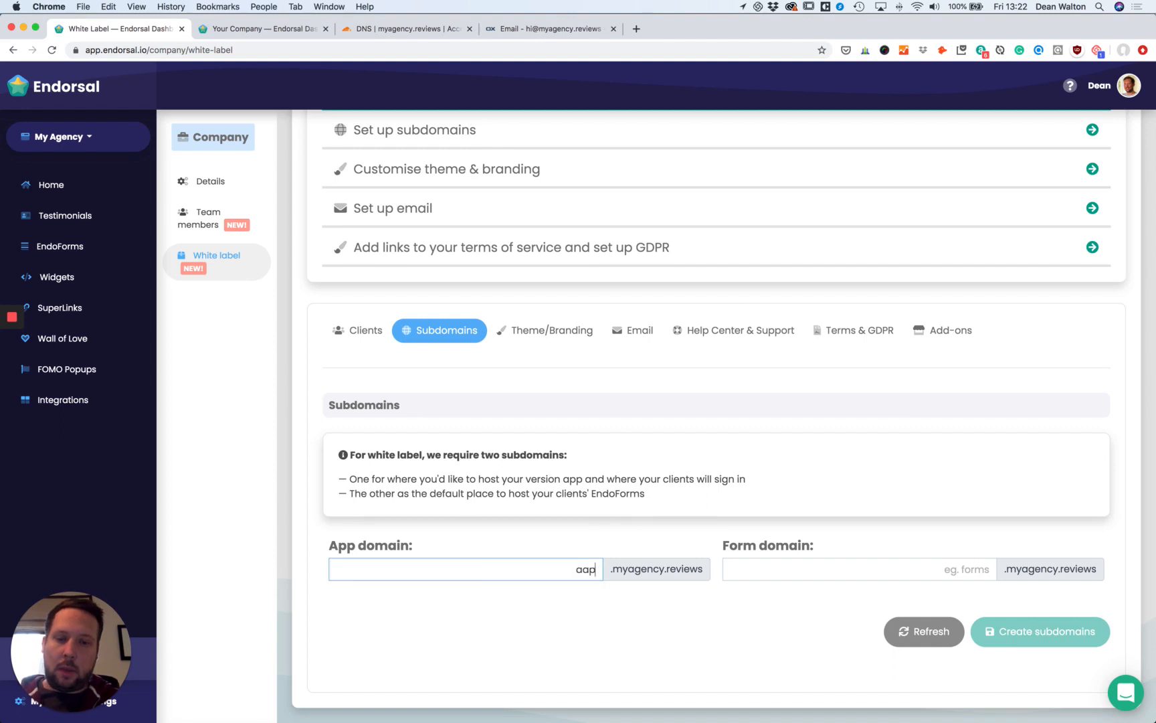
pyautogui.press('BackSpace')
pyautogui.press('BackSpace')
pyautogui.press('Escape')
pyautogui.press('Tab')
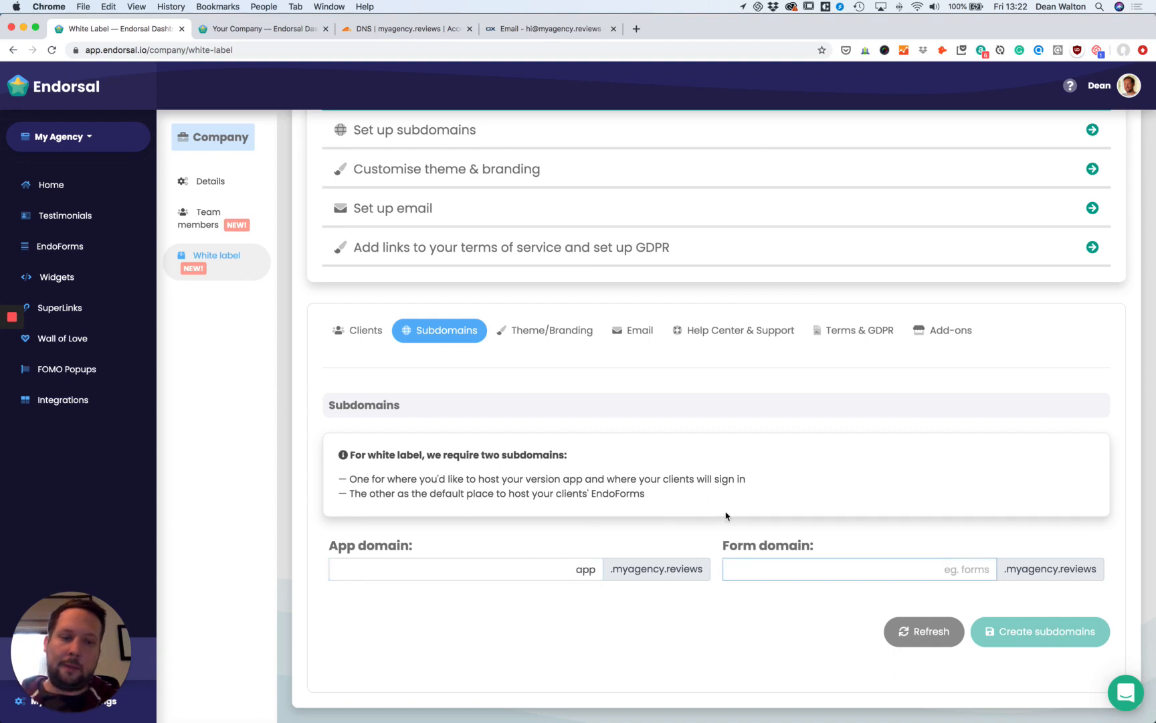
pyautogui.write('forms')
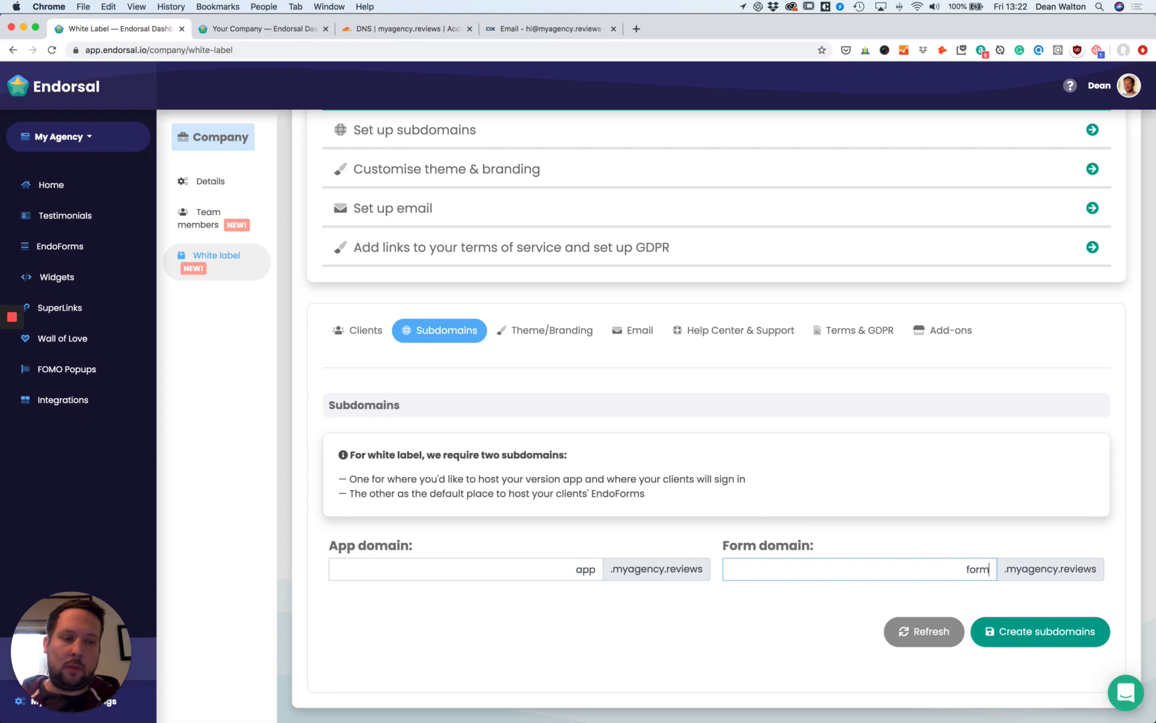
pyautogui.click(1031, 636)
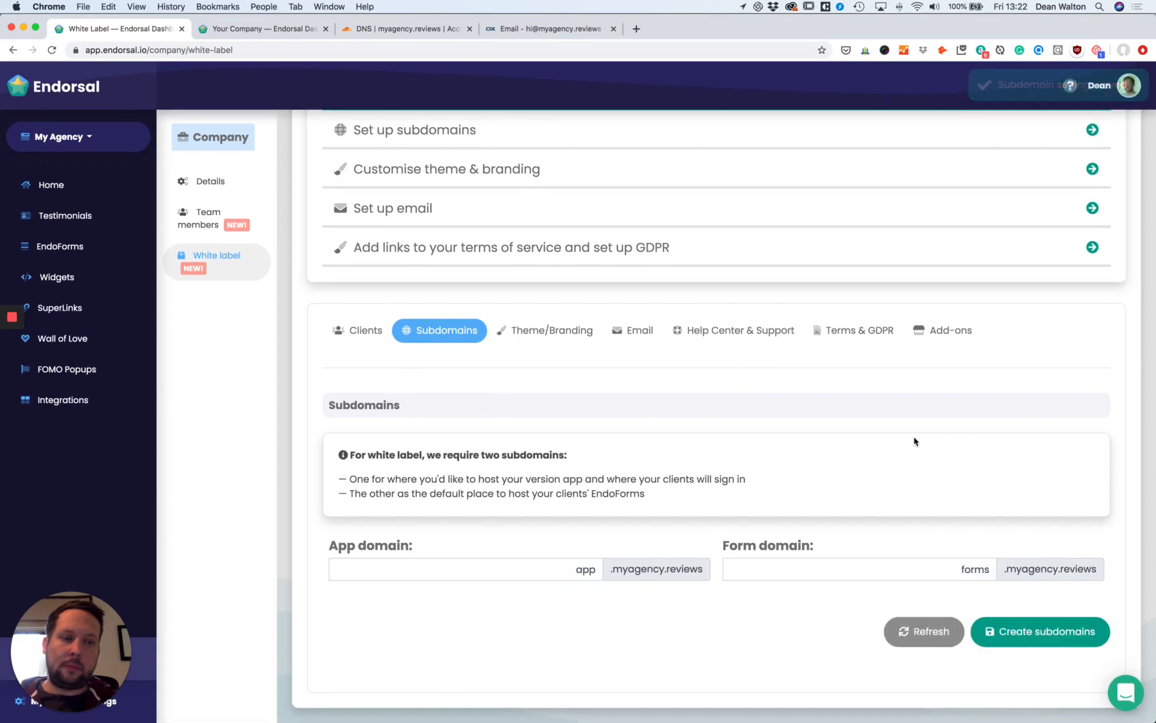
pyautogui.scroll(-5, 914, 441)
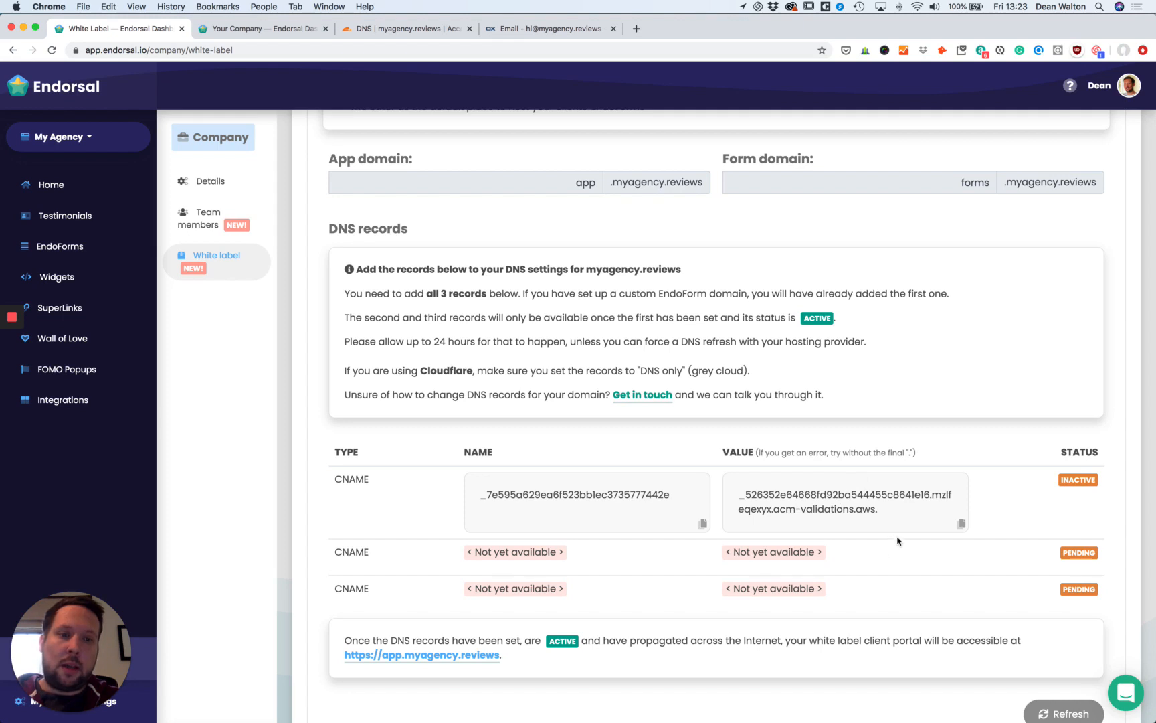
# Copy the first CNAME record's name and switch to Cloudflare DNS for myagency.reviews.
pyautogui.scroll(-1, 428, 476)
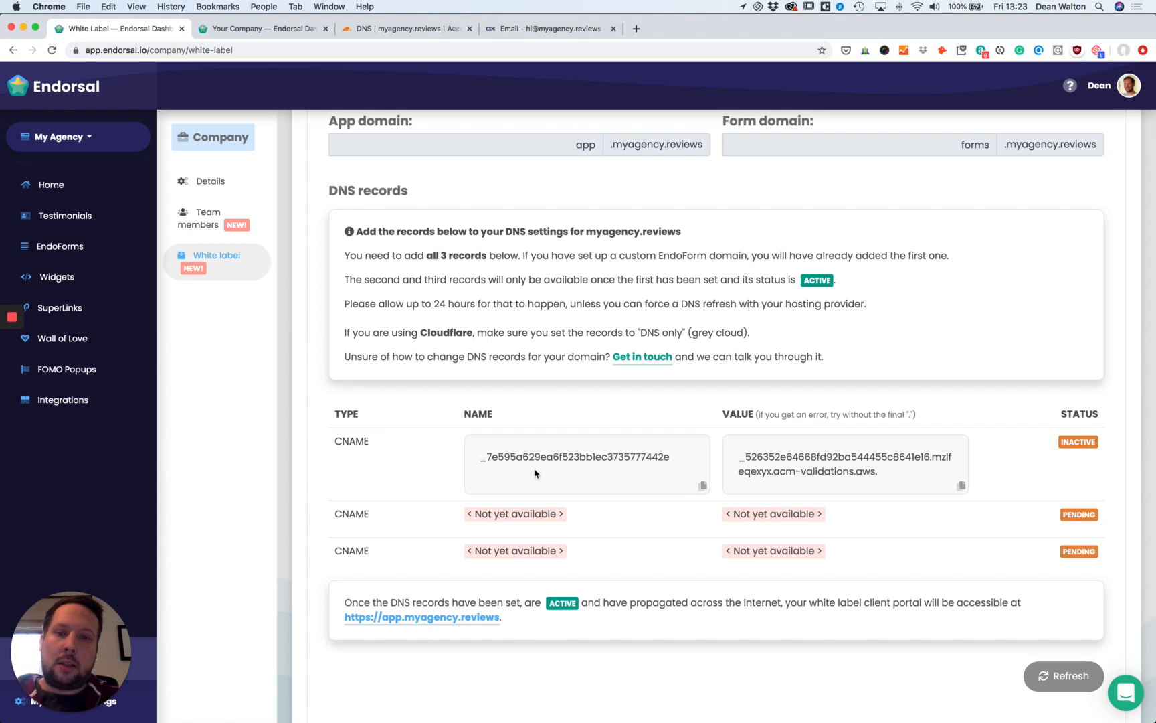
pyautogui.click(703, 489)
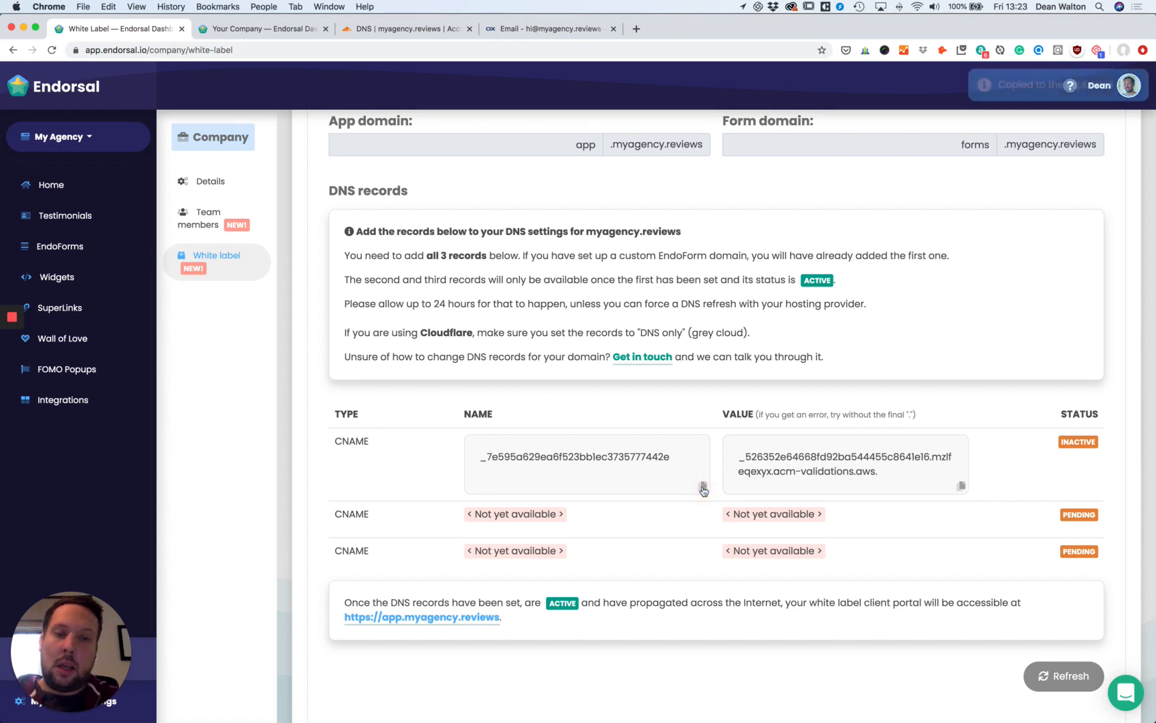
pyautogui.click(428, 30)
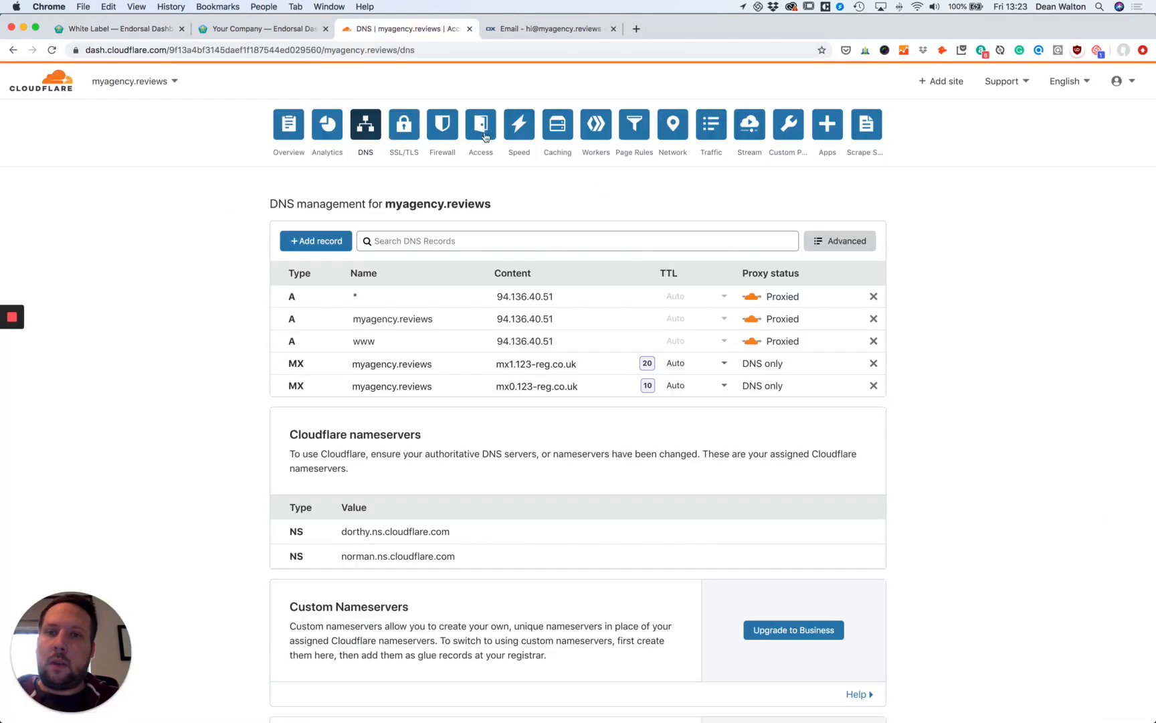
# Start a new CNAME record in Cloudflare and paste the first Endorsal record's name.
pyautogui.click(327, 243)
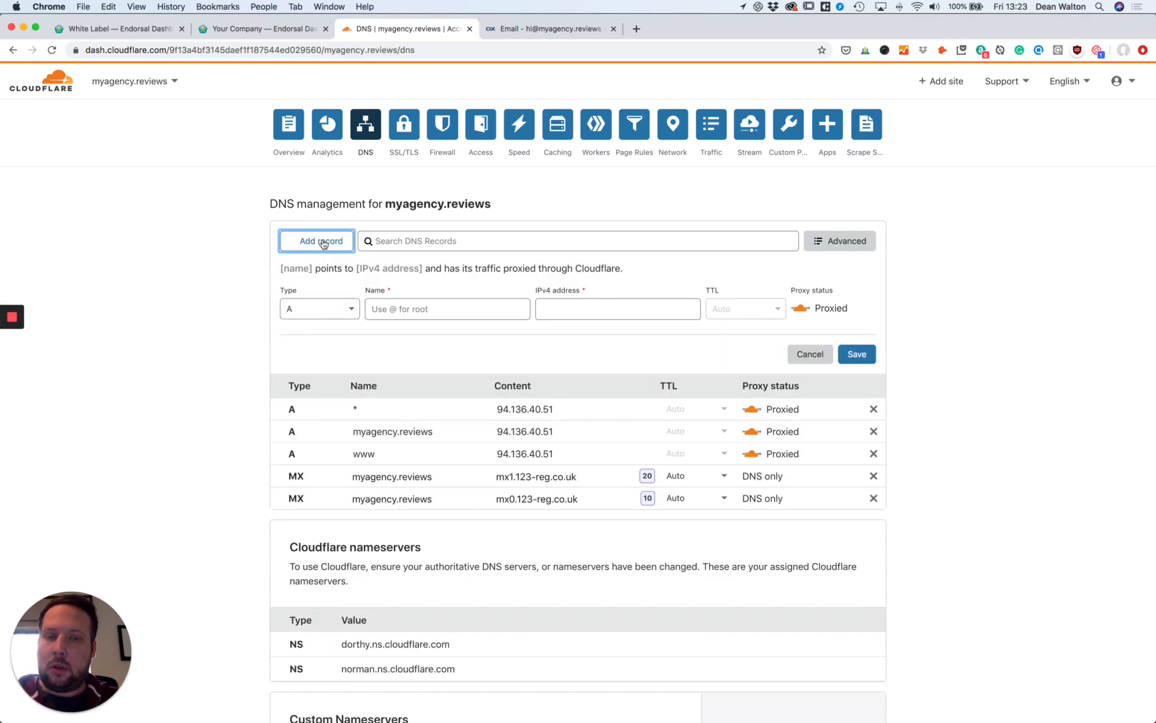
pyautogui.click(342, 308)
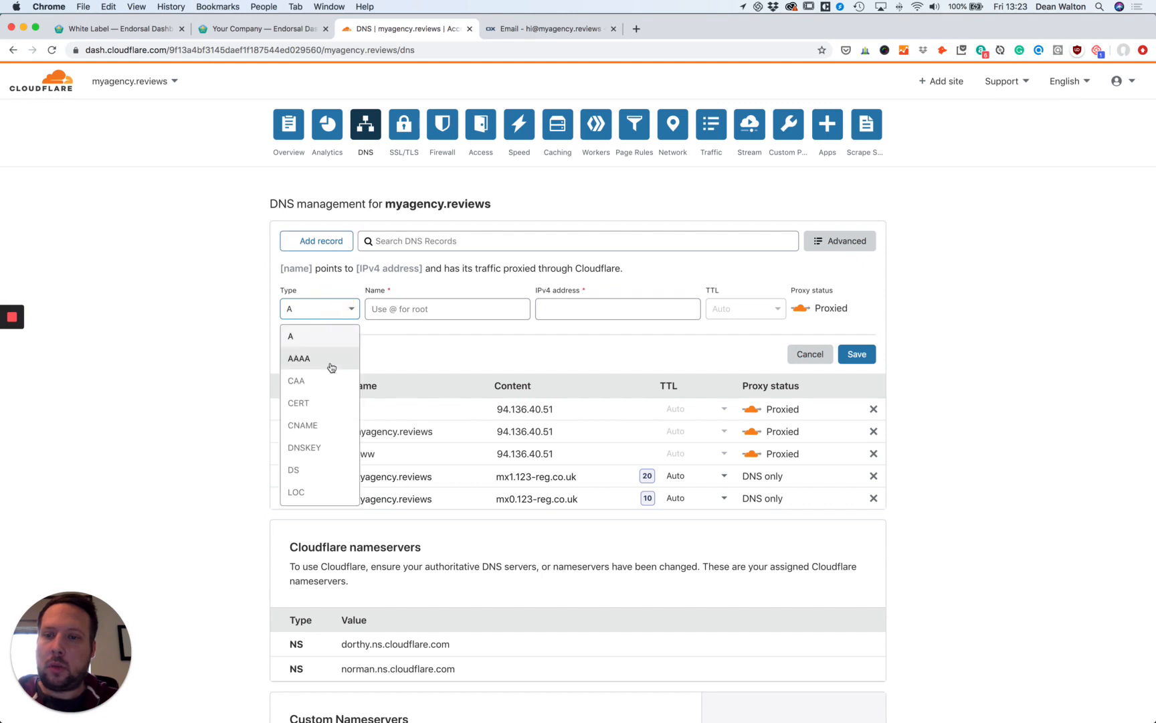
pyautogui.click(335, 430)
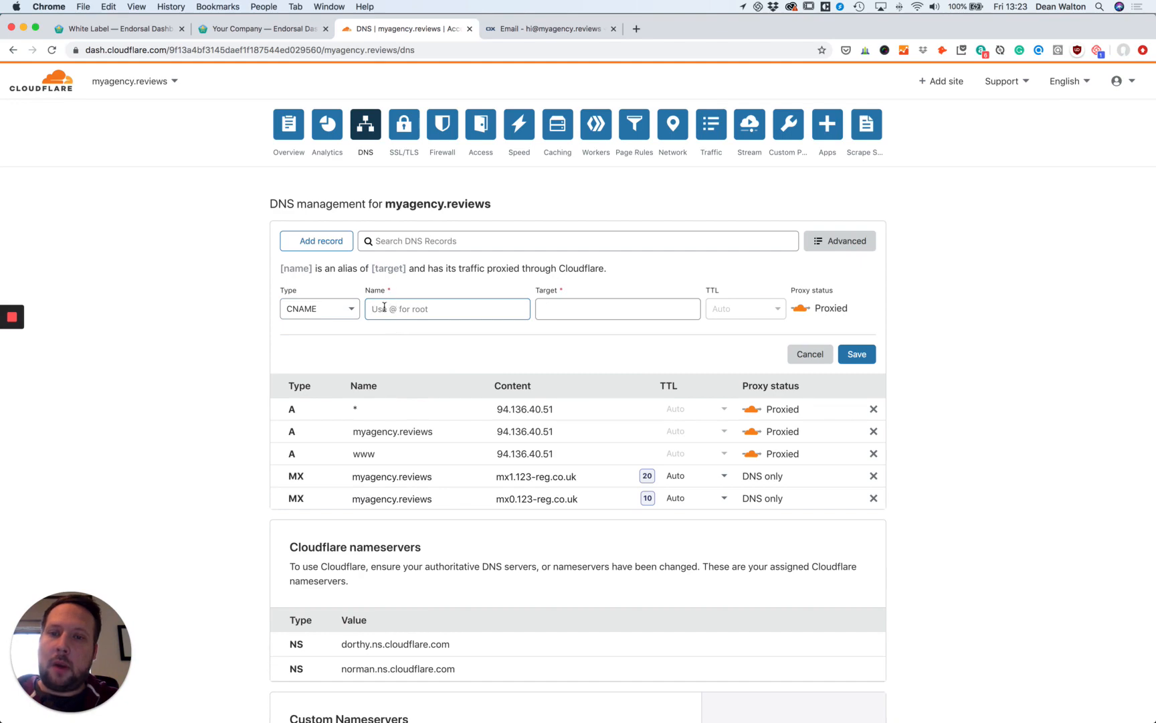
pyautogui.click(144, 31)
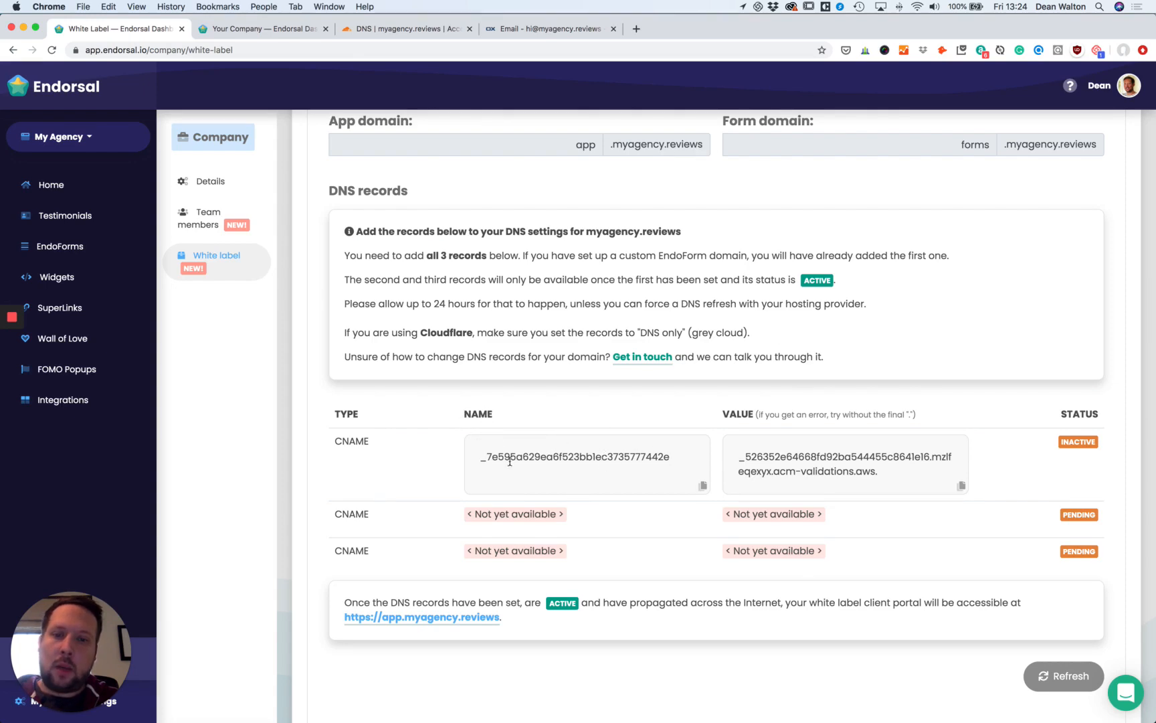
pyautogui.click(387, 29)
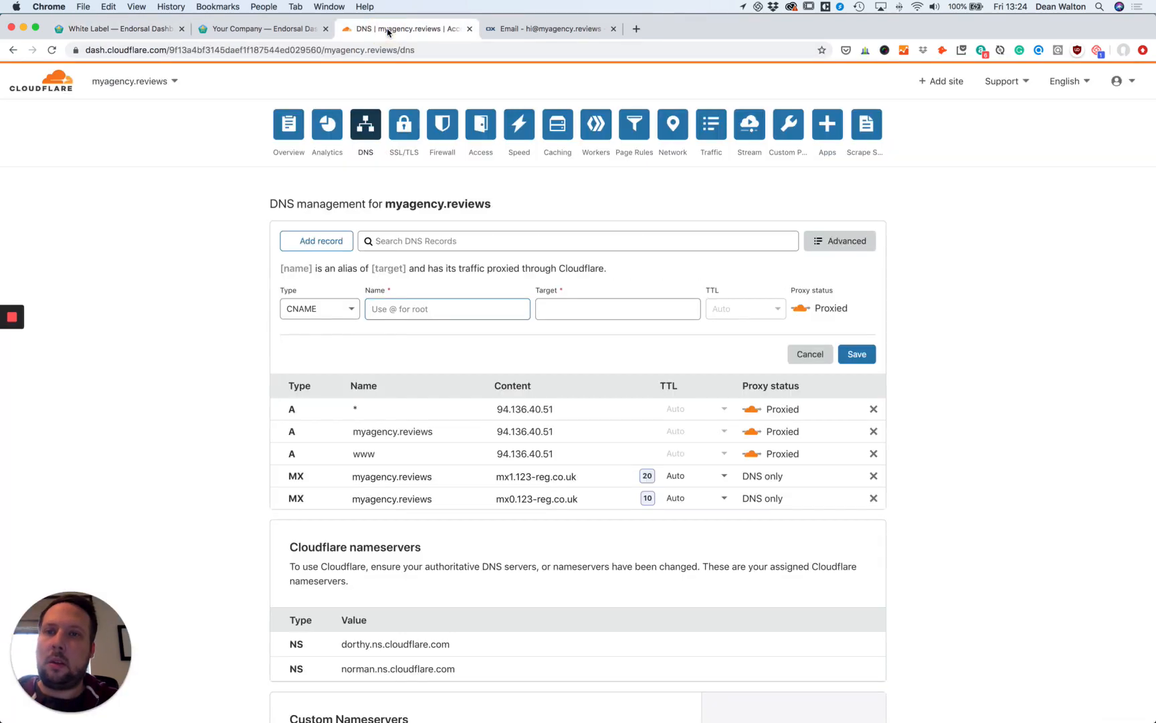
pyautogui.click(454, 305)
pyautogui.press('super+v')
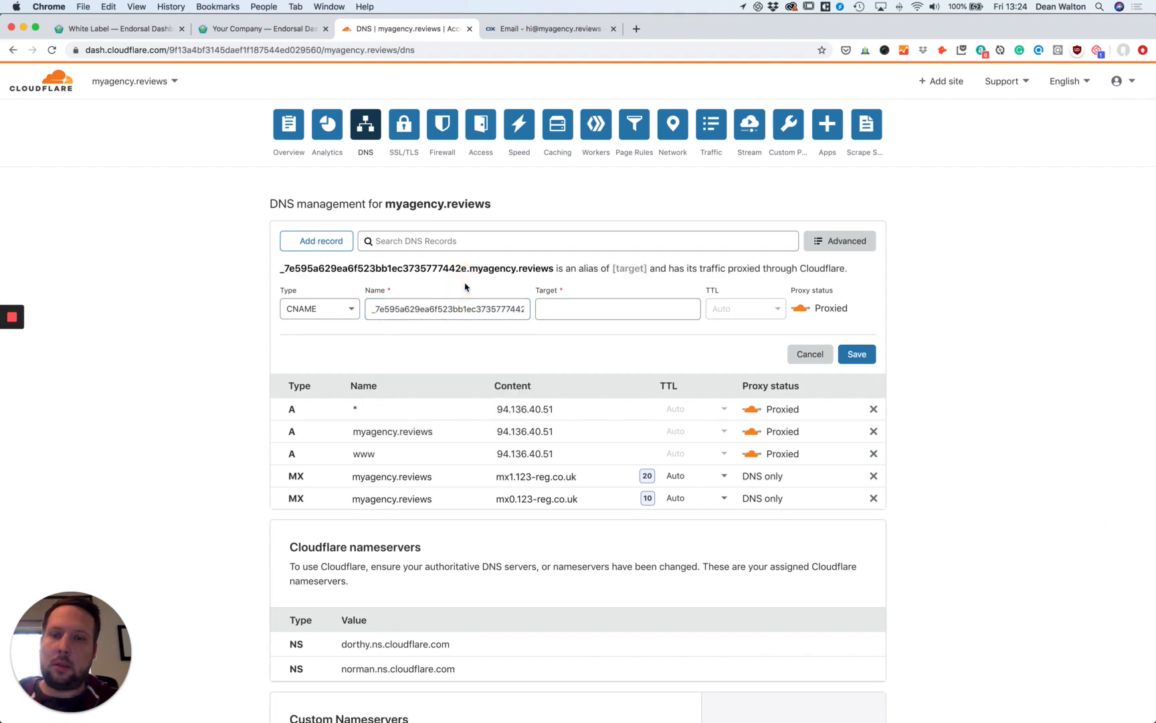
# Paste the first record's target value from Endorsal, set it to DNS only, and save.
pyautogui.click(127, 32)
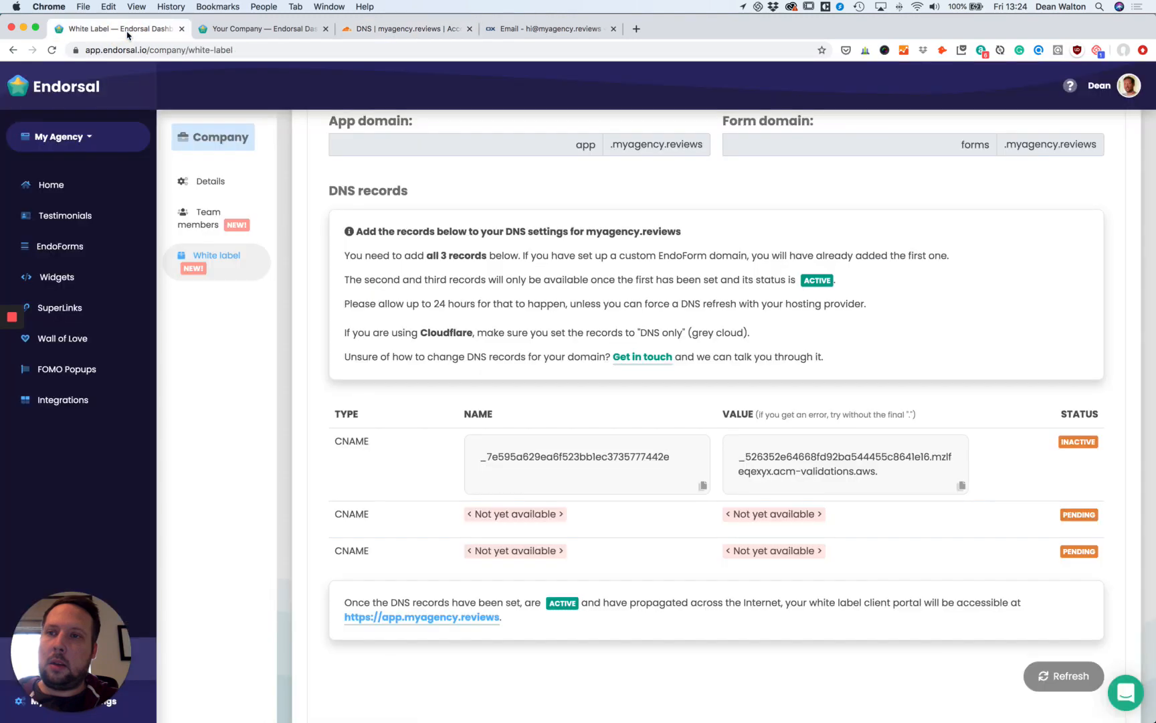
pyautogui.click(962, 487)
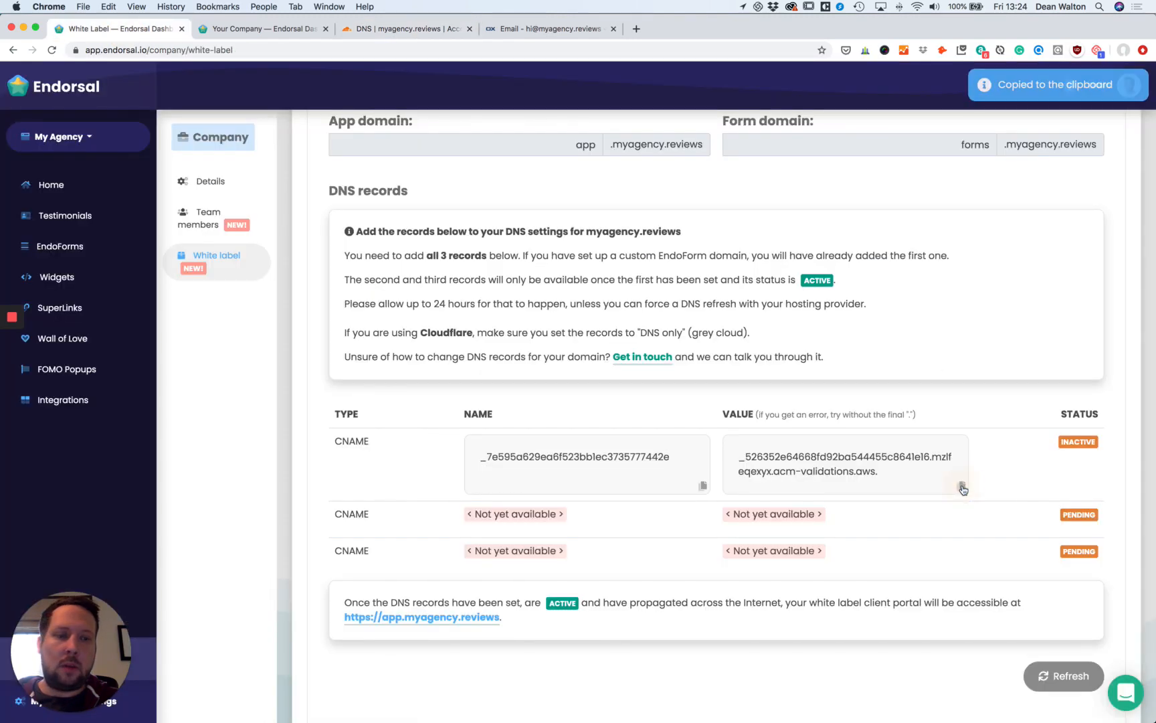
pyautogui.click(415, 36)
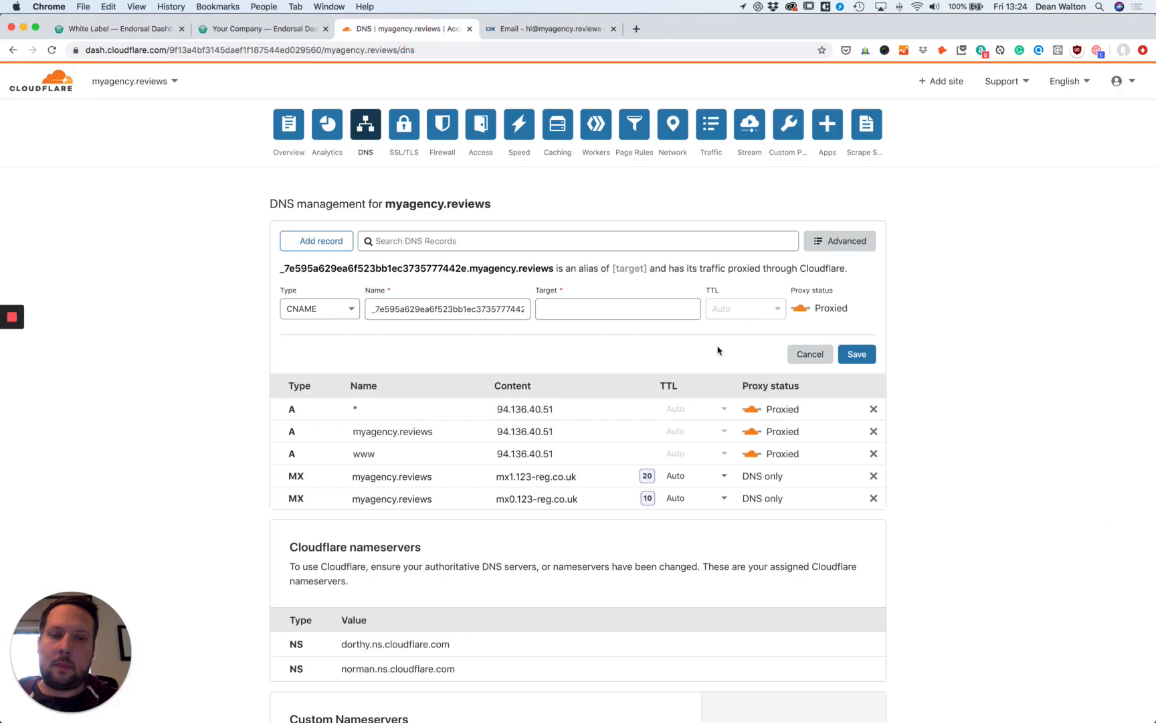
pyautogui.click(674, 310)
pyautogui.press('super+v')
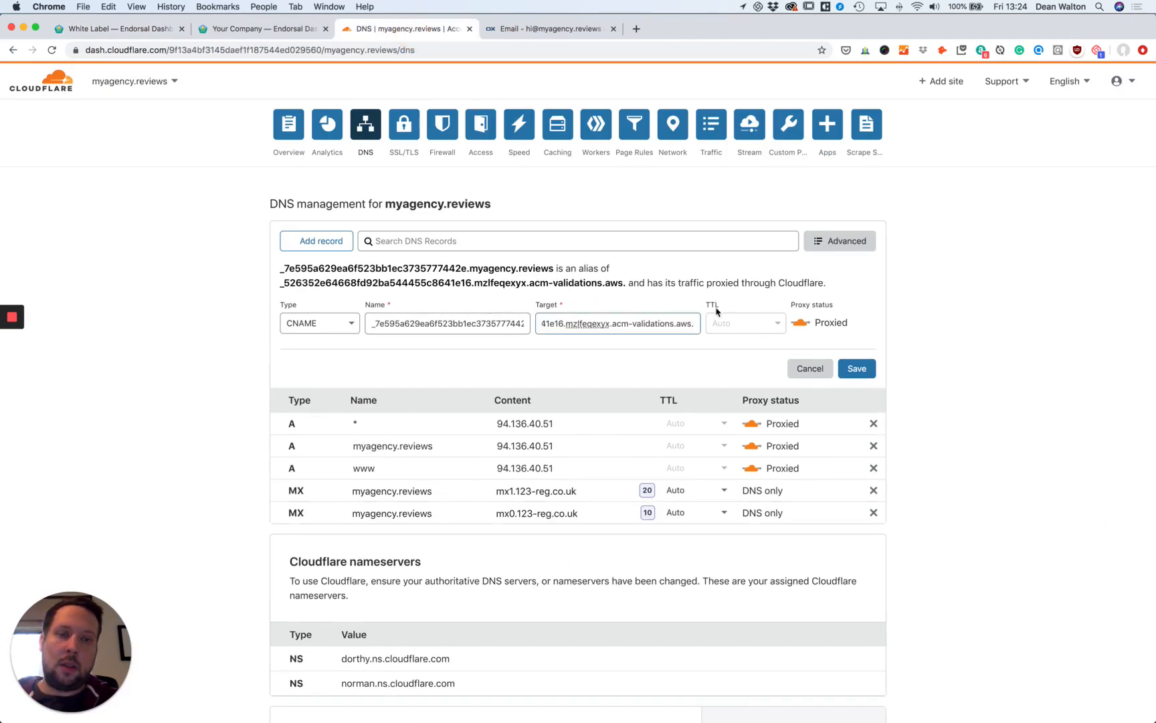
pyautogui.click(801, 324)
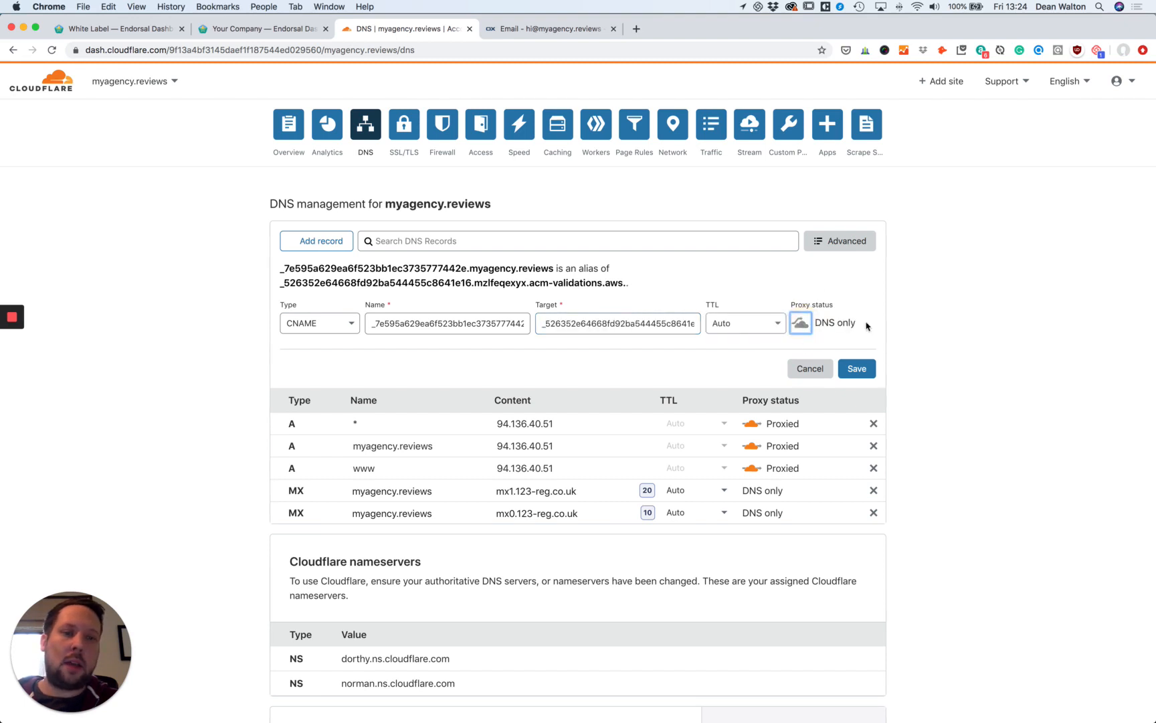
pyautogui.click(862, 370)
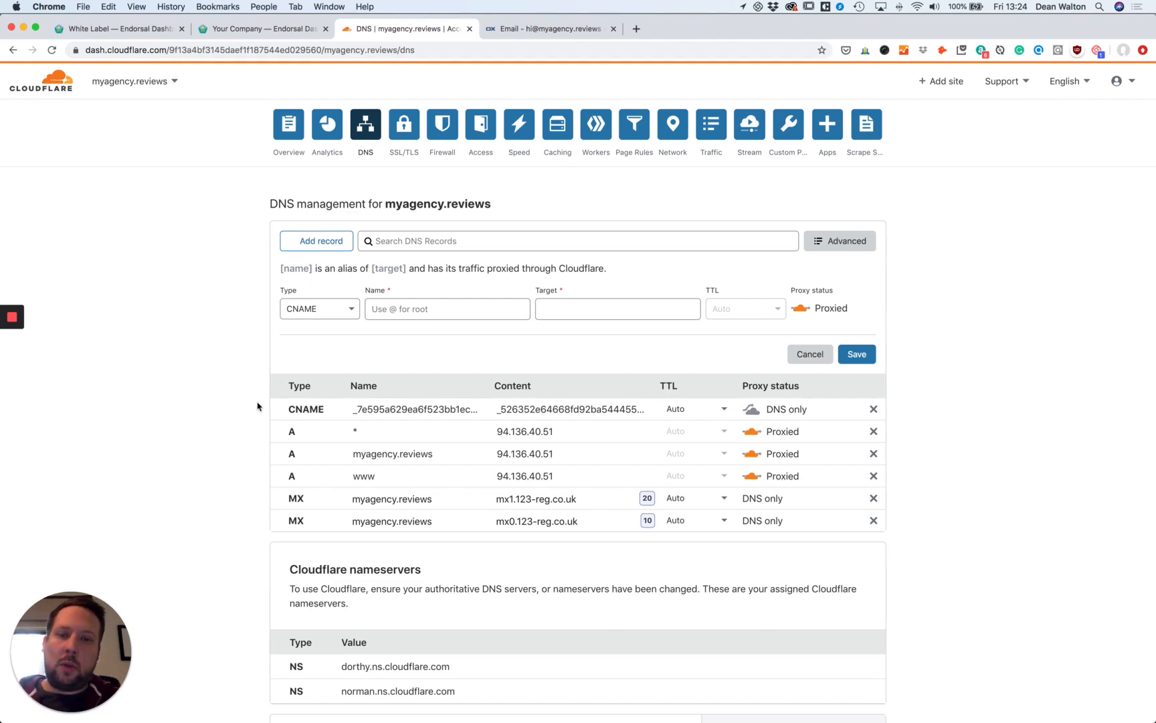
# Inspect the validation CNAME's full target value in Cloudflare without changes, then return to Endorsal's White Label tab.
pyautogui.click(451, 409)
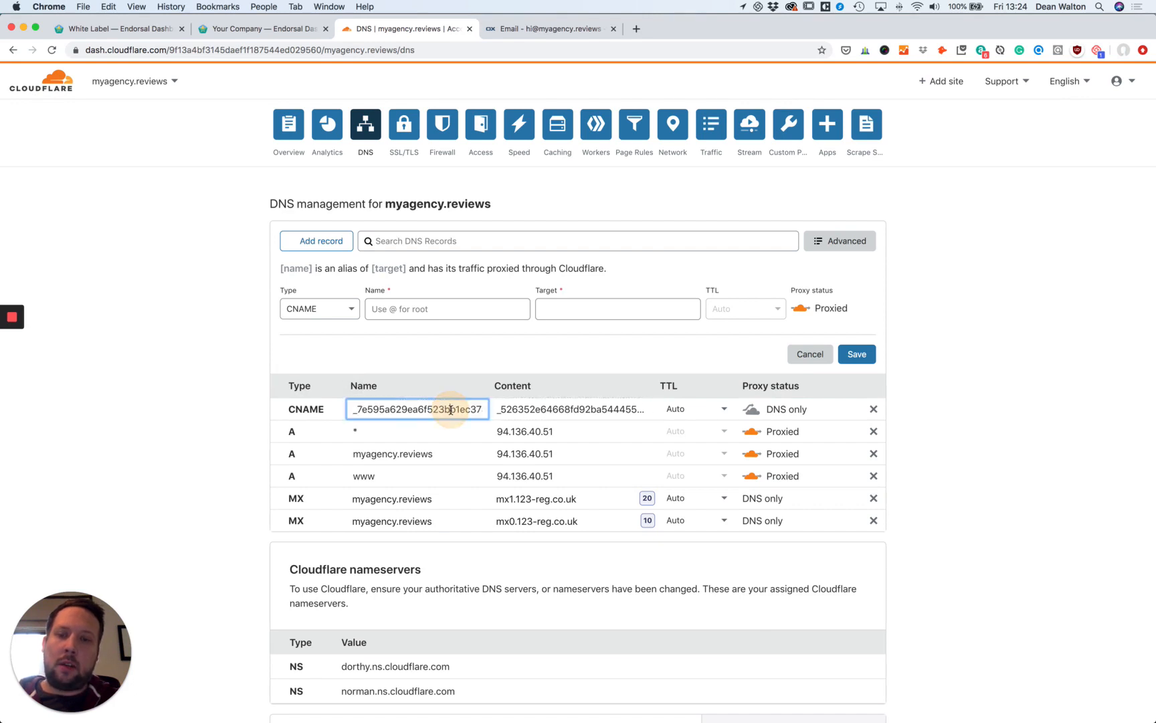
pyautogui.click(355, 411)
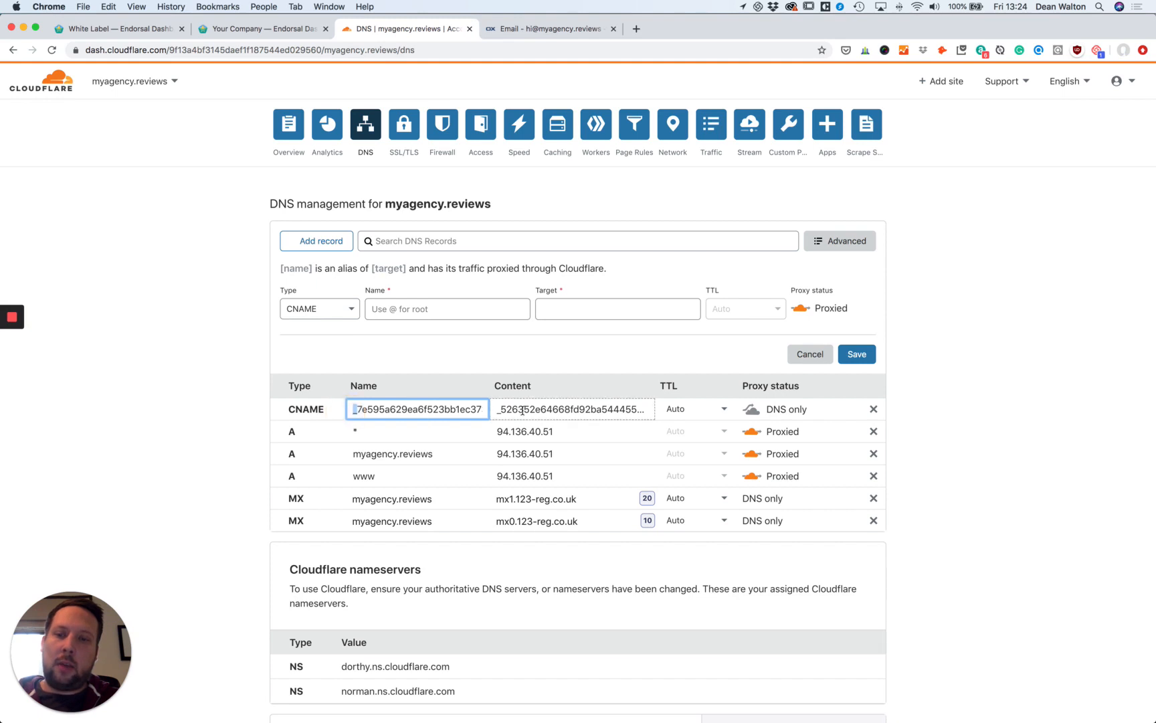
pyautogui.click(578, 408)
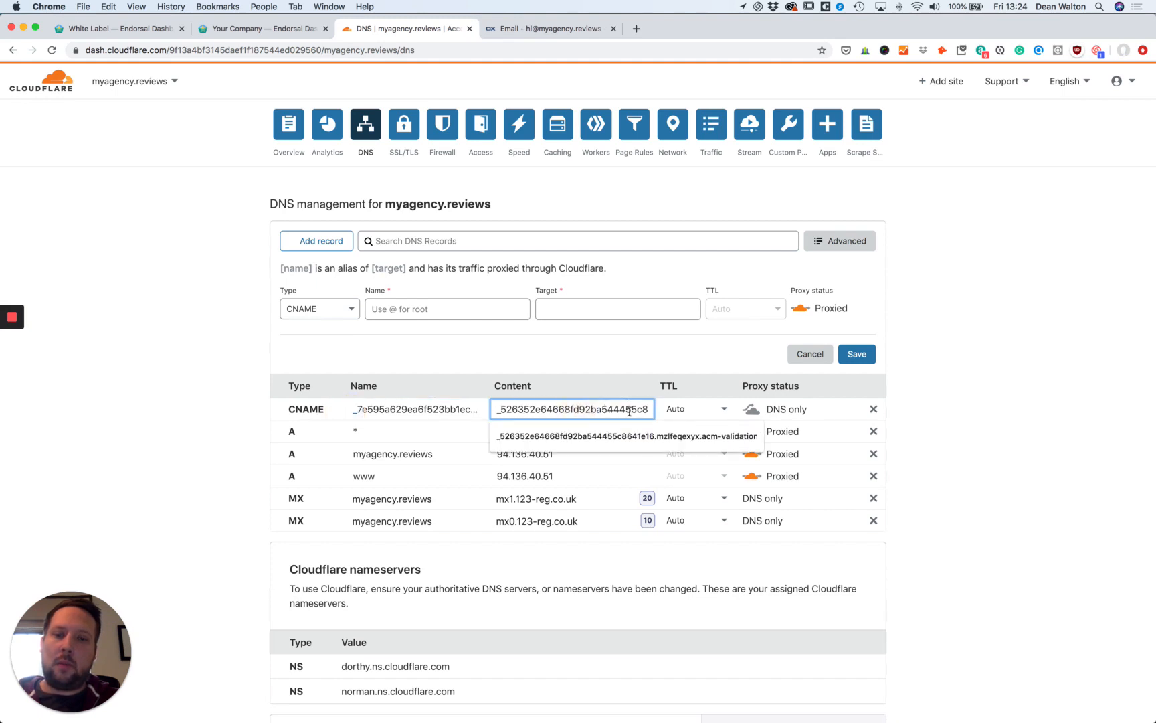
pyautogui.moveTo(629, 411); pyautogui.dragTo(675, 407)
pyautogui.click(647, 412)
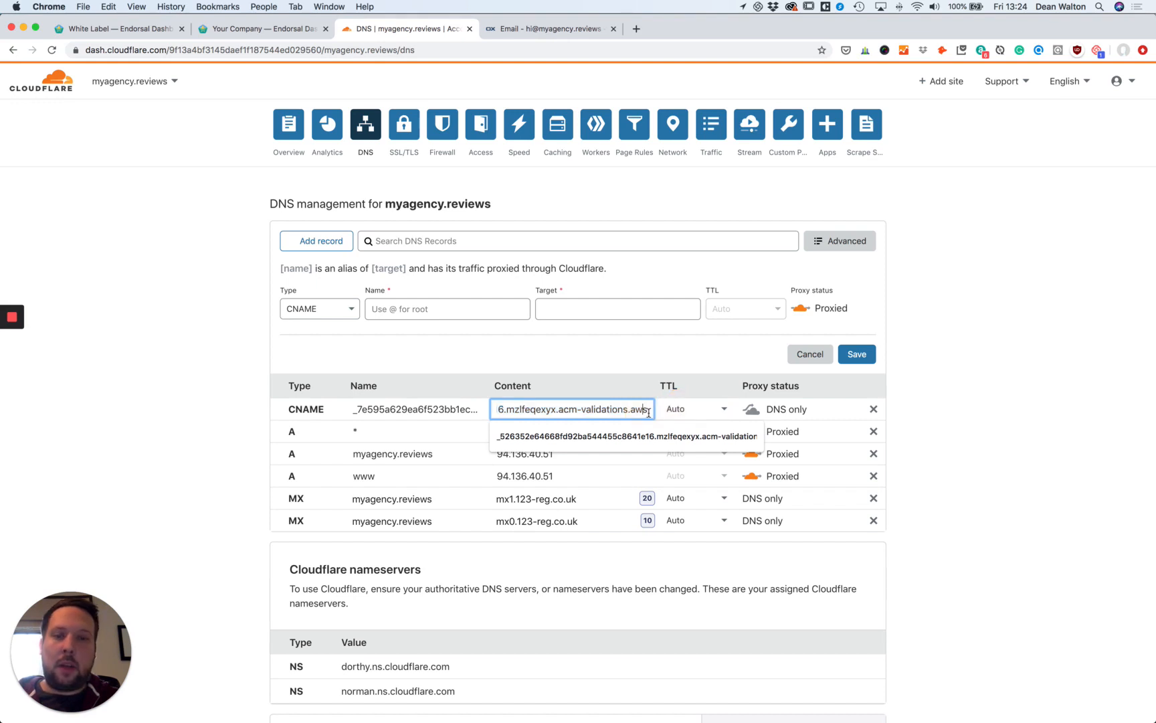
pyautogui.click(171, 326)
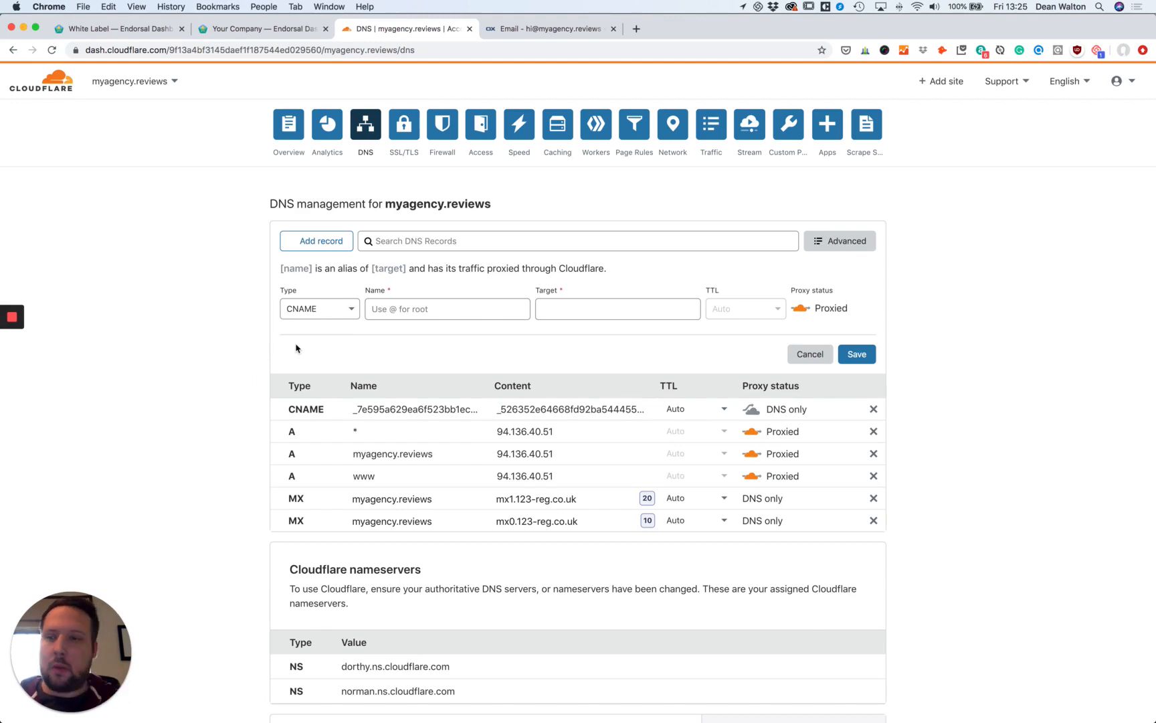
pyautogui.click(139, 33)
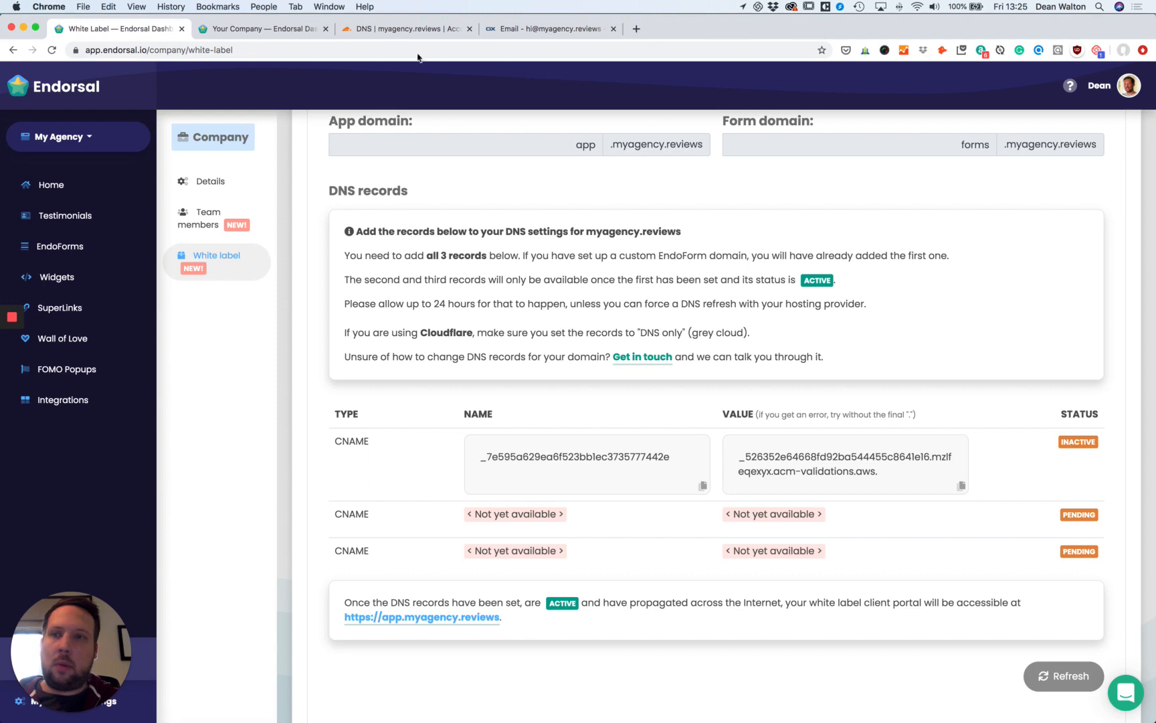
# Refresh Endorsal's DNS records so validation shows Active, and scroll to the app and forms values.
pyautogui.click(1064, 675)
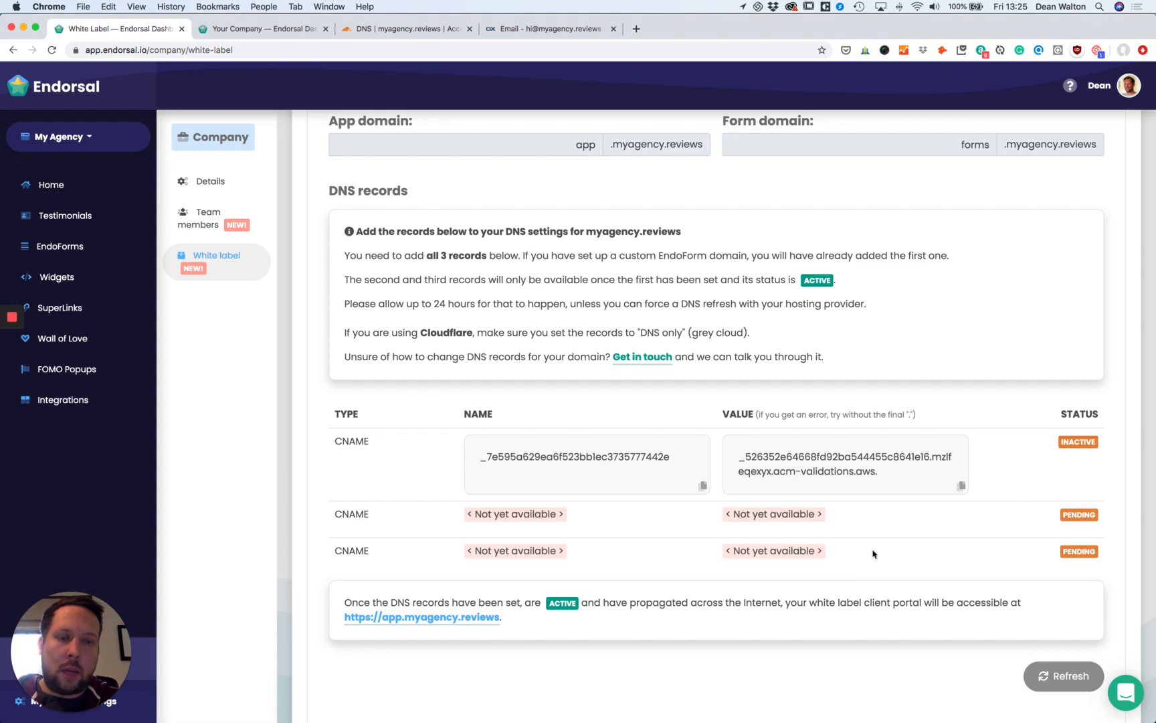
pyautogui.click(292, 30)
pyautogui.click(371, 30)
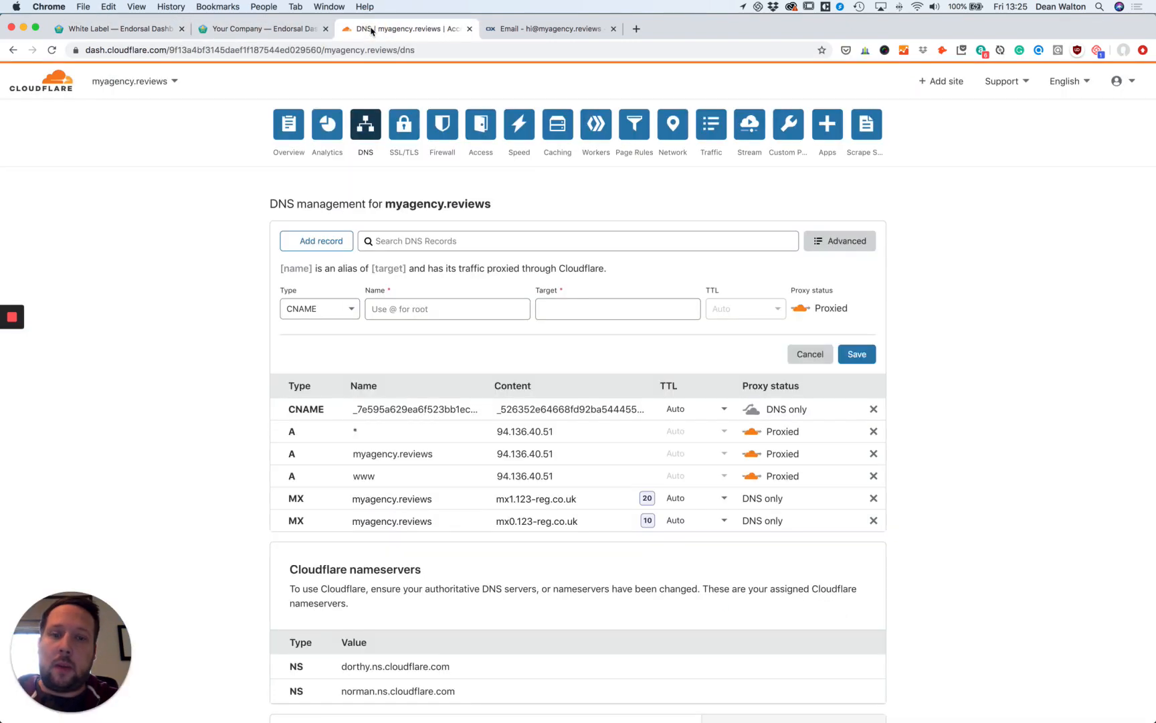
pyautogui.click(114, 29)
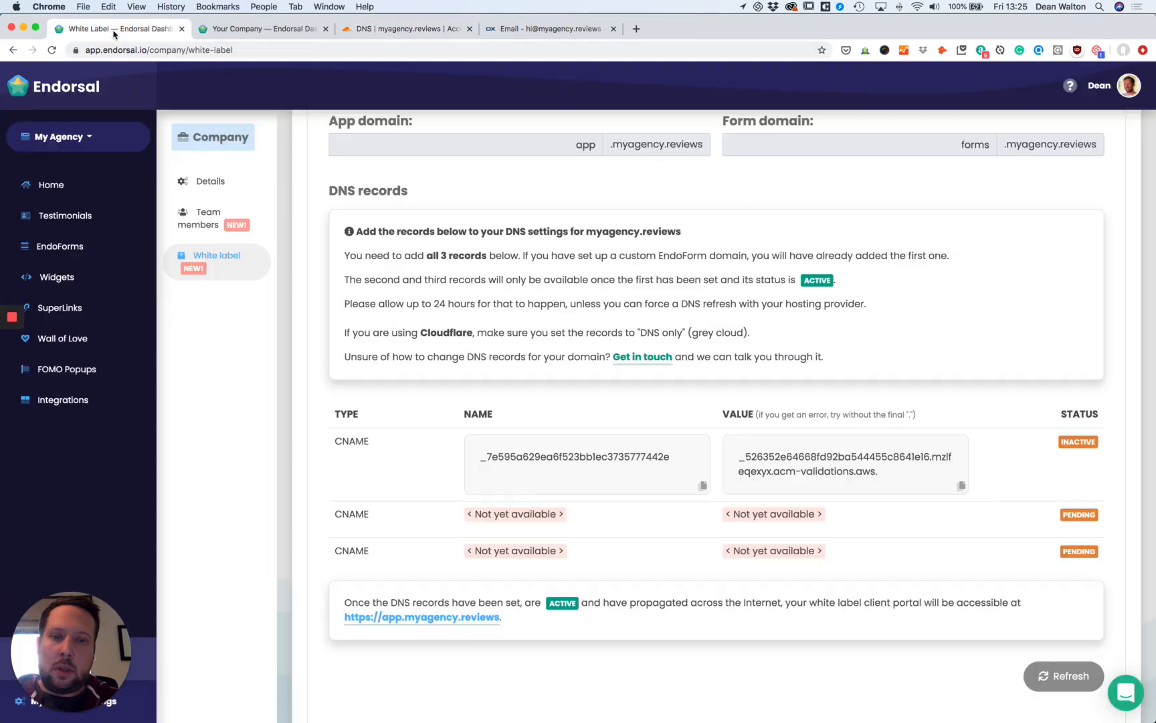
pyautogui.scroll(10, 513, 175)
pyautogui.scroll(-5, 515, 245)
pyautogui.scroll(-5, 512, 252)
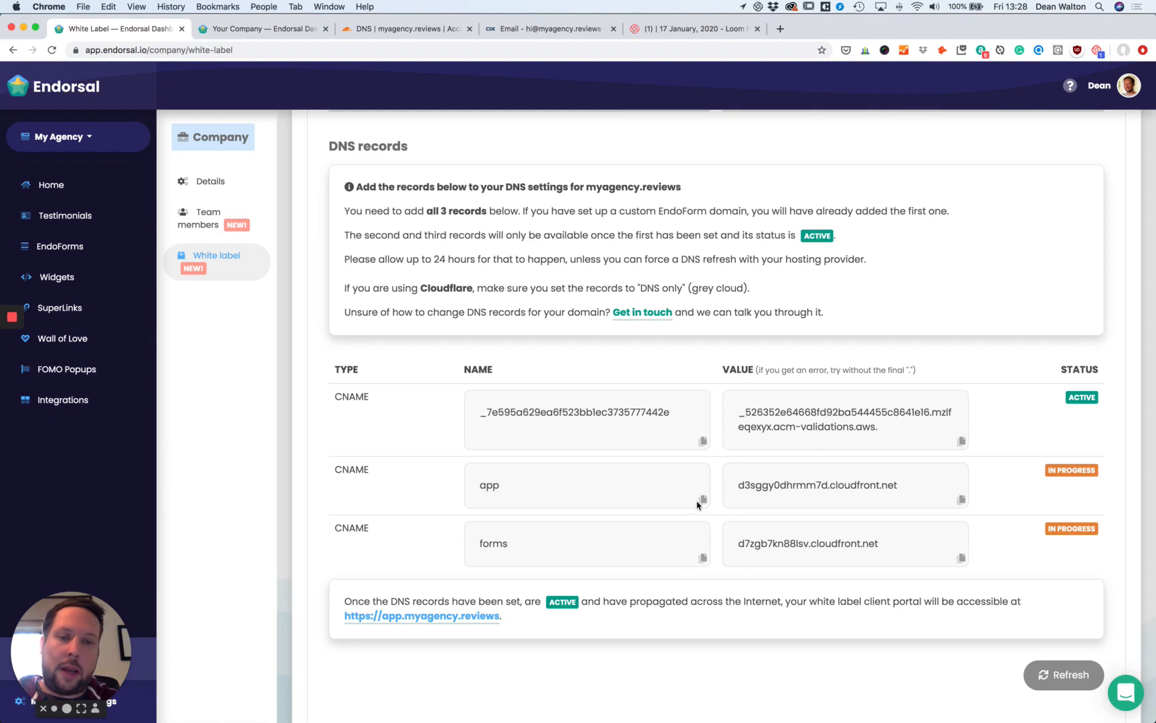
# Copy the app record's target value and start a new DNS record in Cloudflare.
pyautogui.click(962, 500)
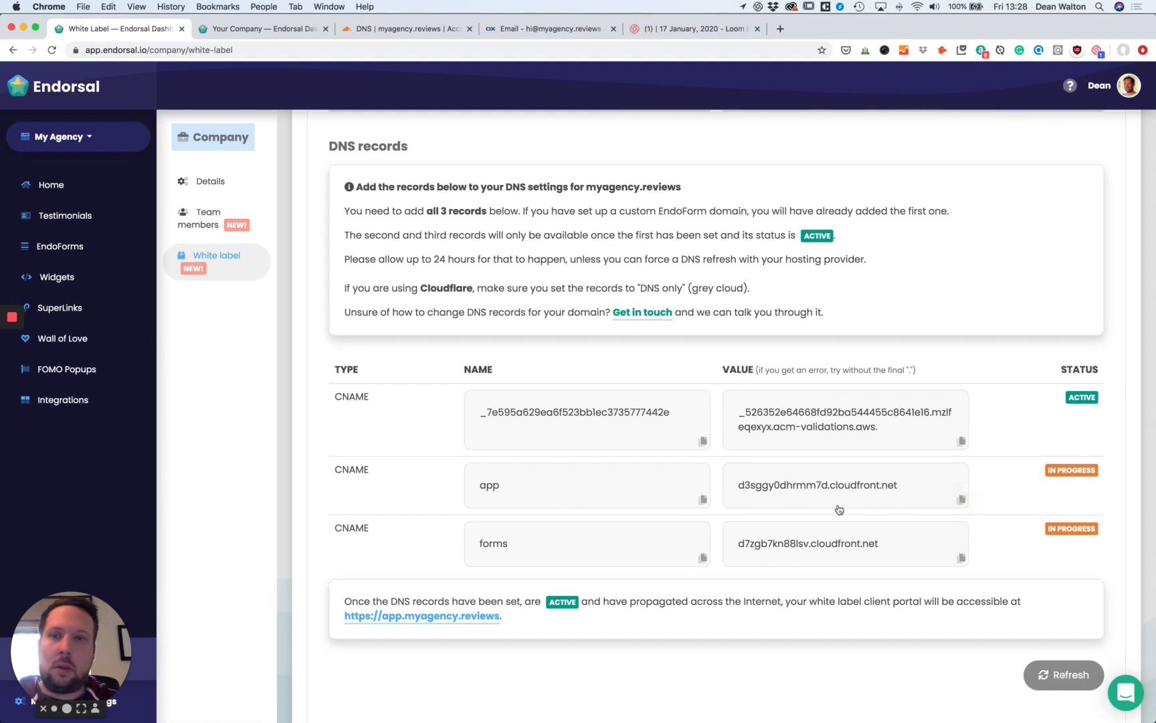
pyautogui.click(423, 31)
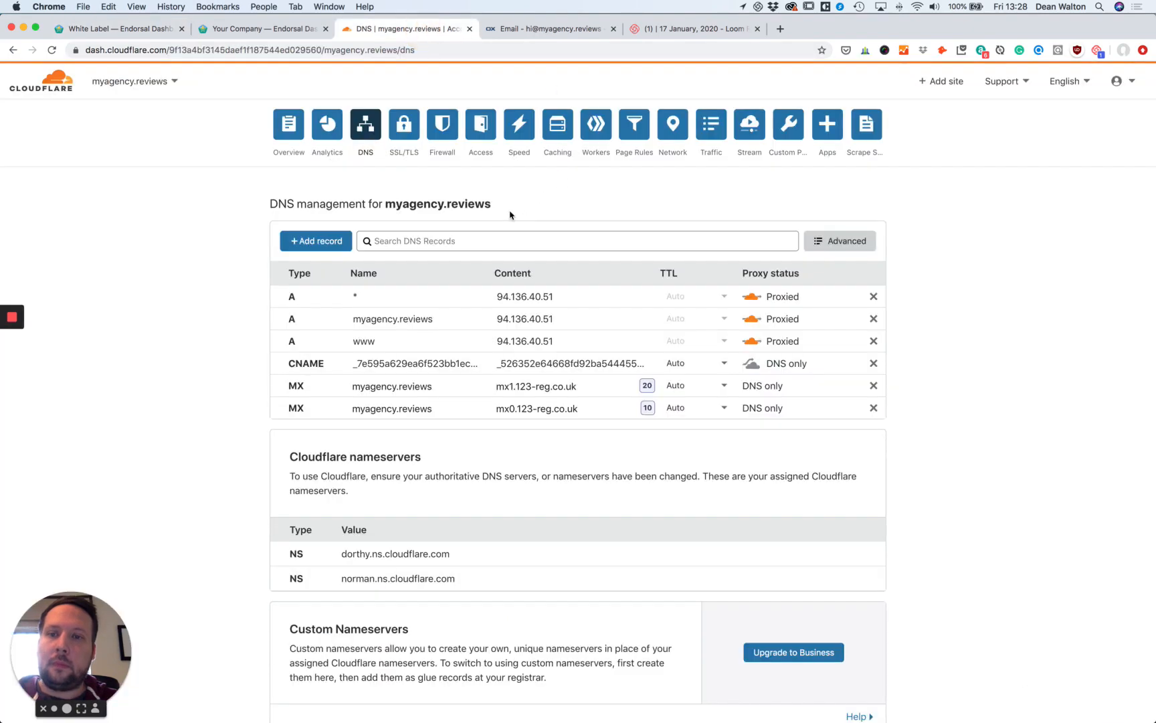
pyautogui.click(311, 242)
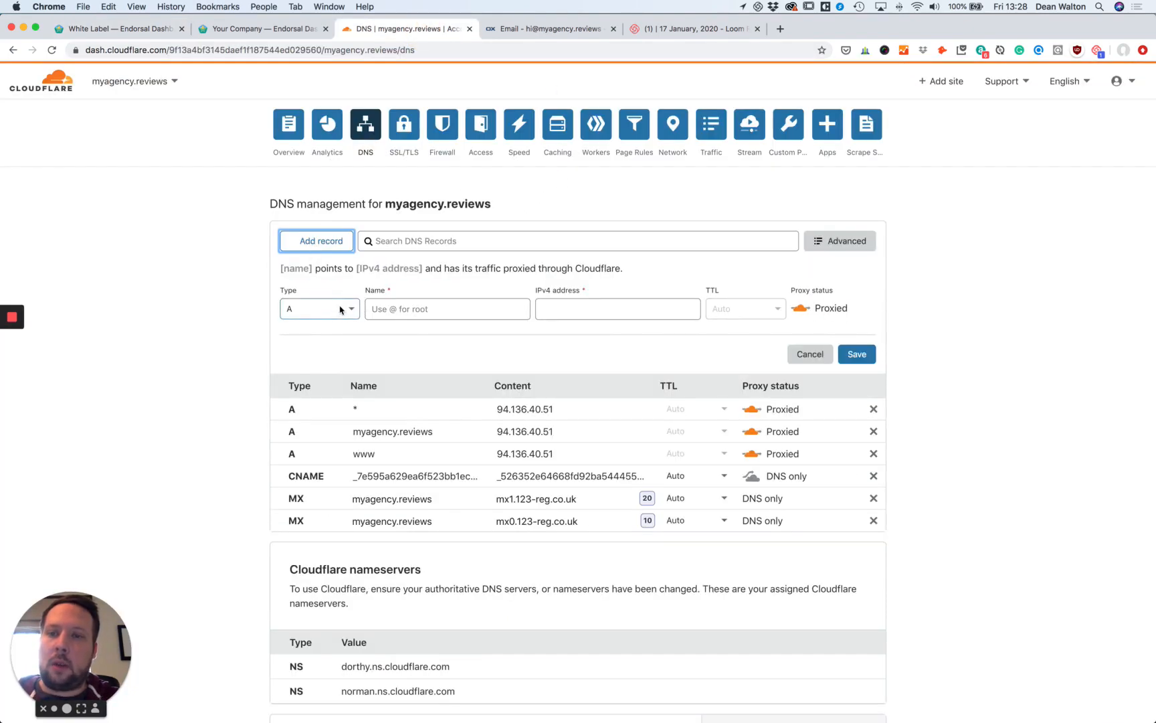
# Add a DNS-only CNAME record app pointing to d3sggy0dhrmm7d.cloudfront.net.
pyautogui.click(343, 309)
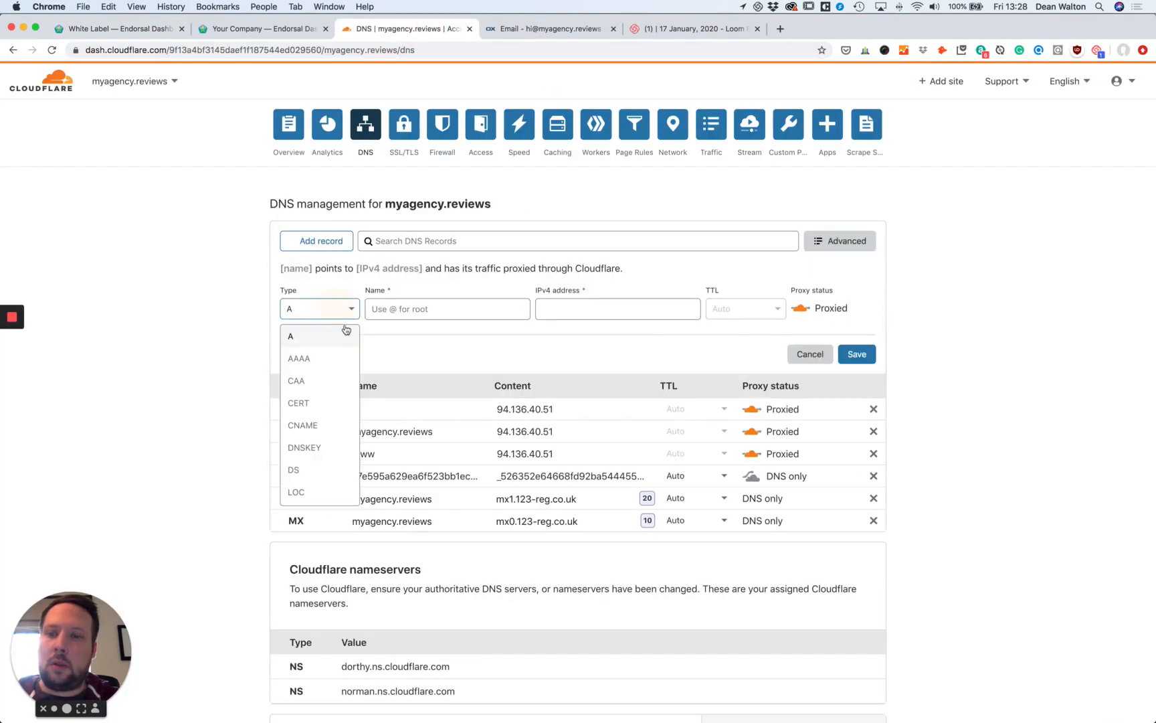
pyautogui.scroll(-2, 337, 361)
pyautogui.click(330, 377)
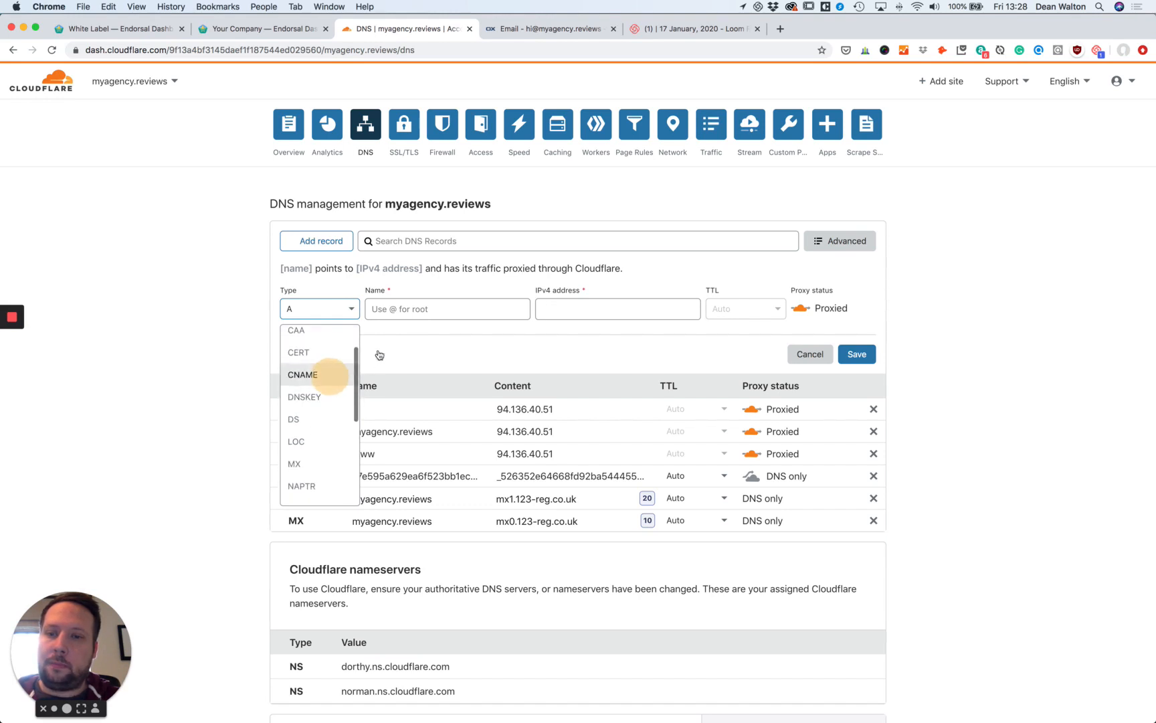
pyautogui.click(495, 312)
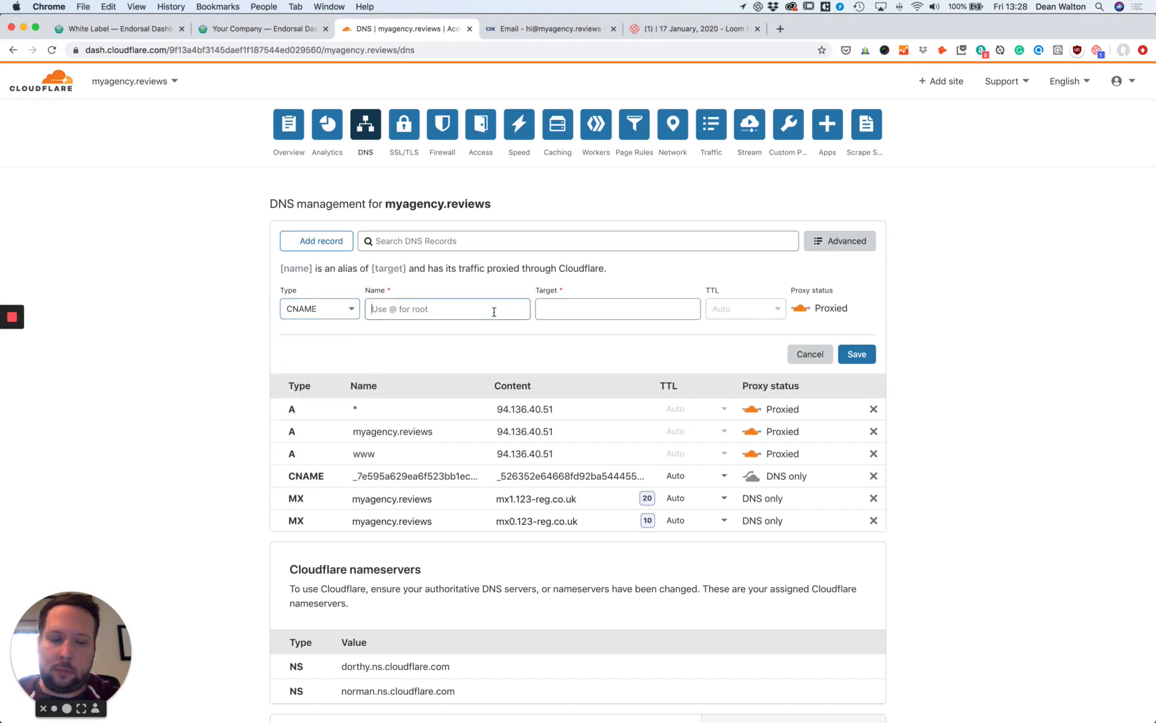
pyautogui.write('app')
pyautogui.click(559, 307)
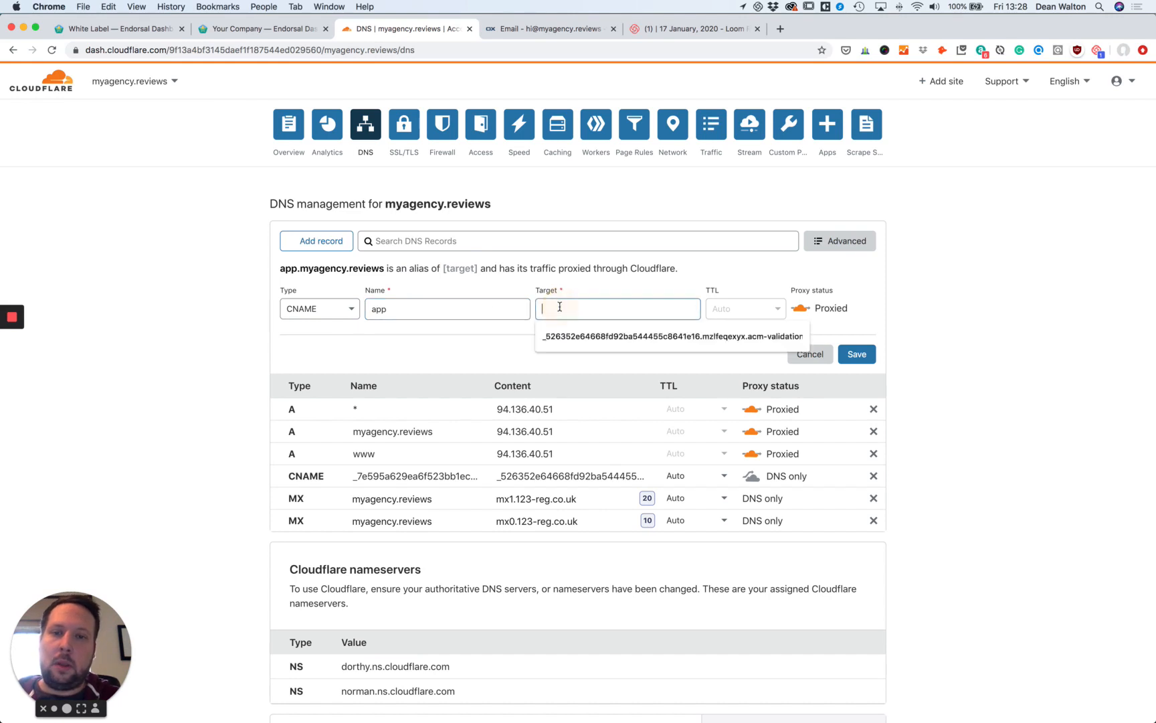
pyautogui.write('d3sggy0dhrmm7d.cloudfront.net')
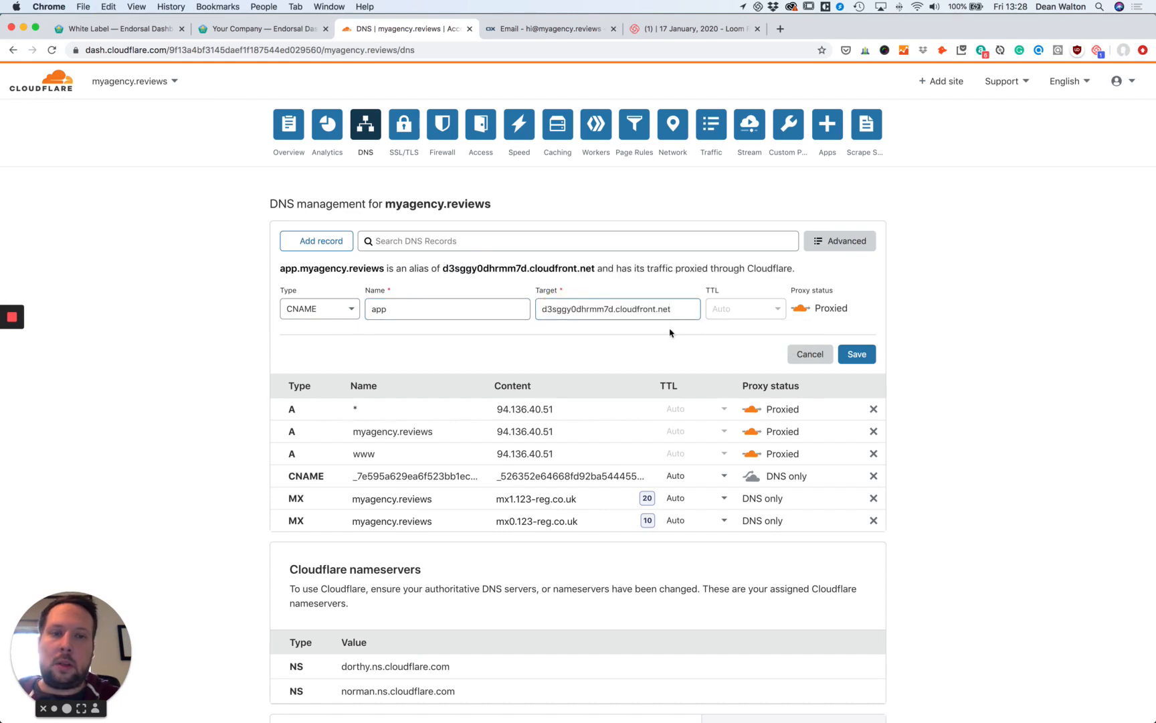
pyautogui.click(800, 307)
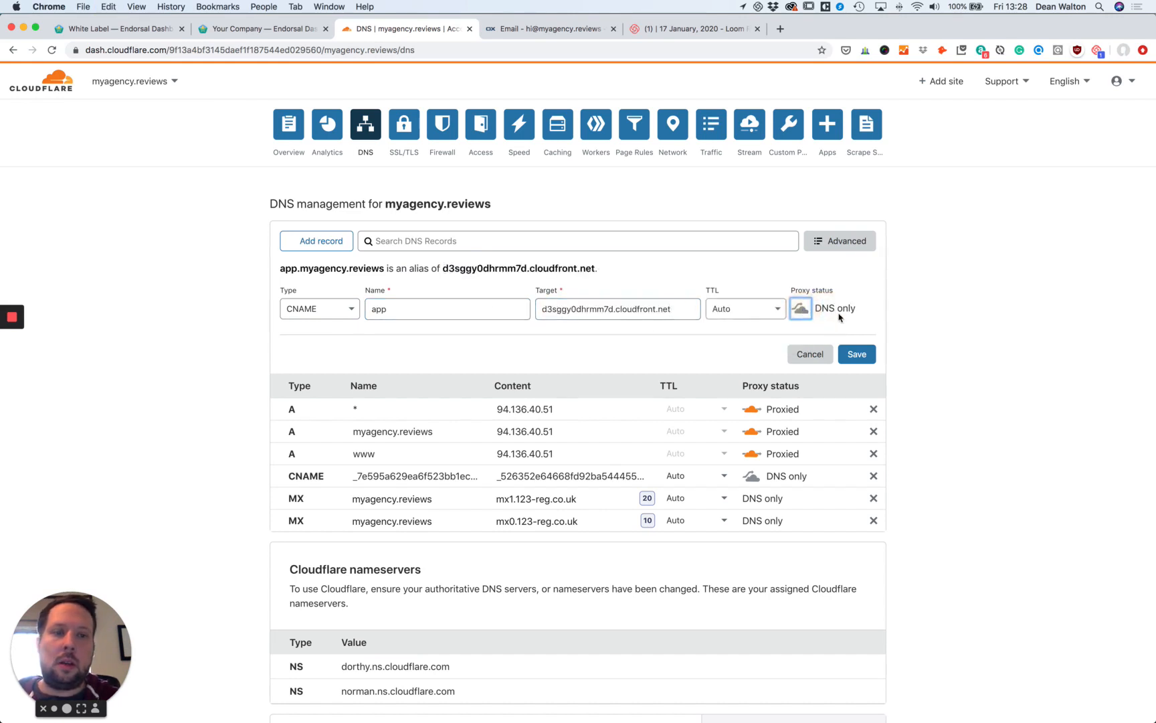
pyautogui.click(863, 357)
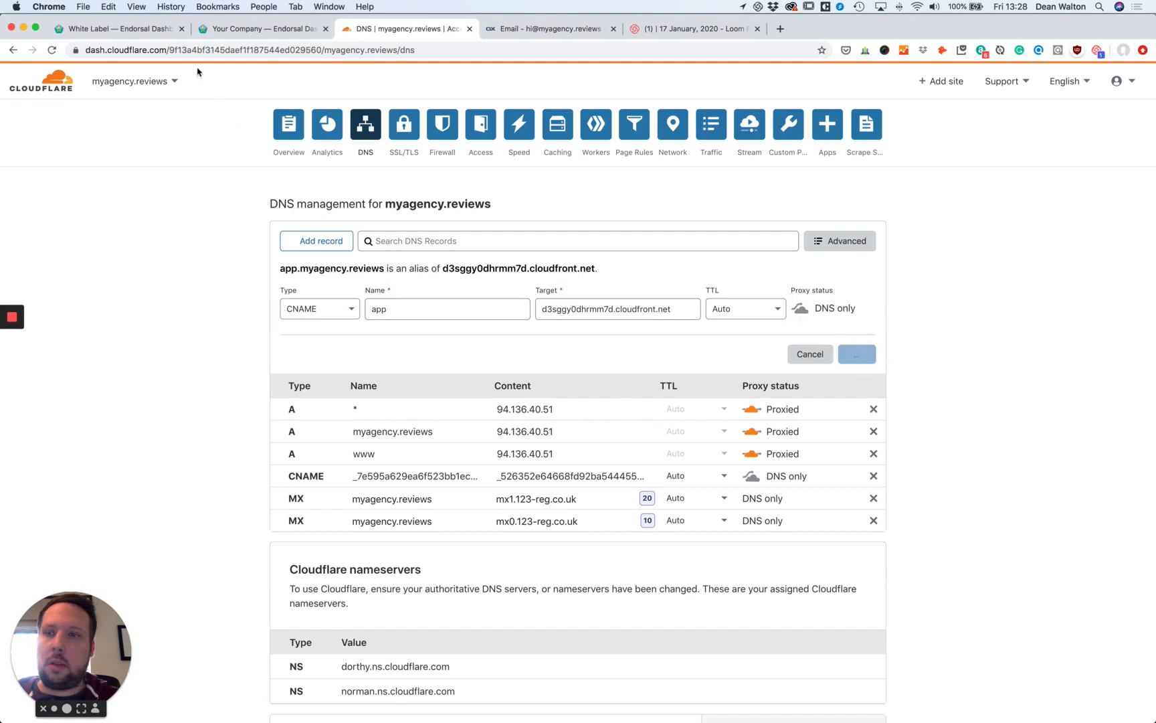
# Copy the forms target from Endorsal and add a DNS-only CNAME forms pointing to d7zgb7kn88lsv.cloudfront.net.
pyautogui.click(153, 34)
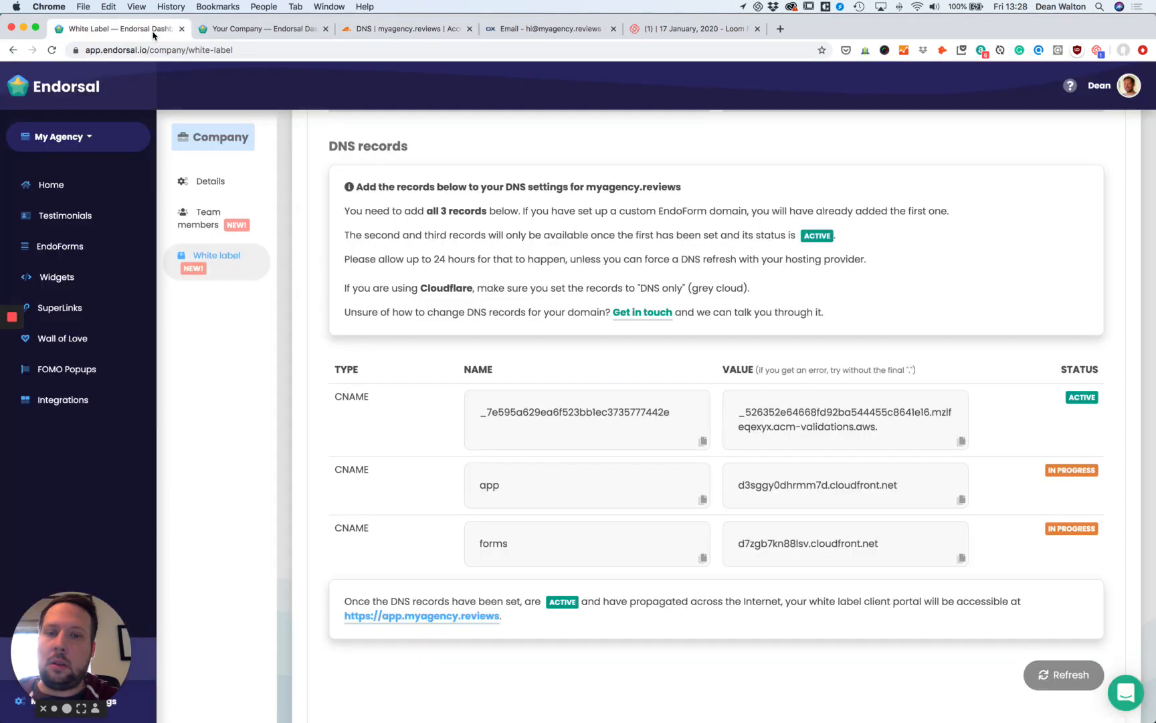
pyautogui.click(960, 558)
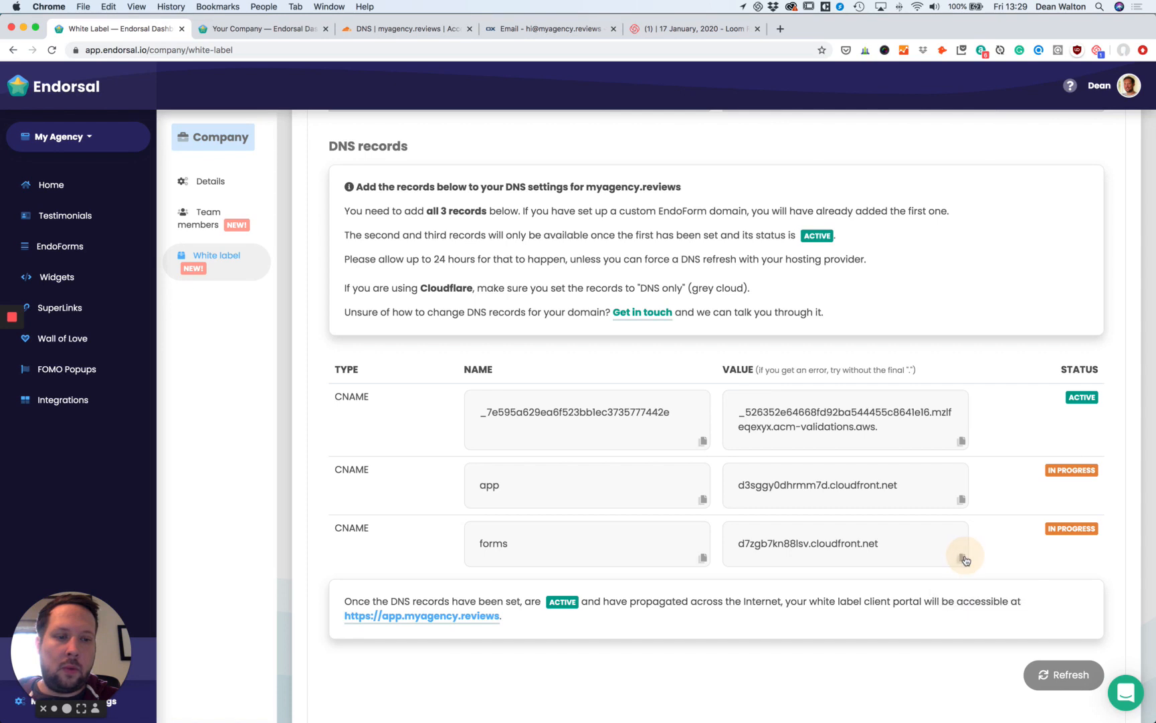
pyautogui.click(961, 559)
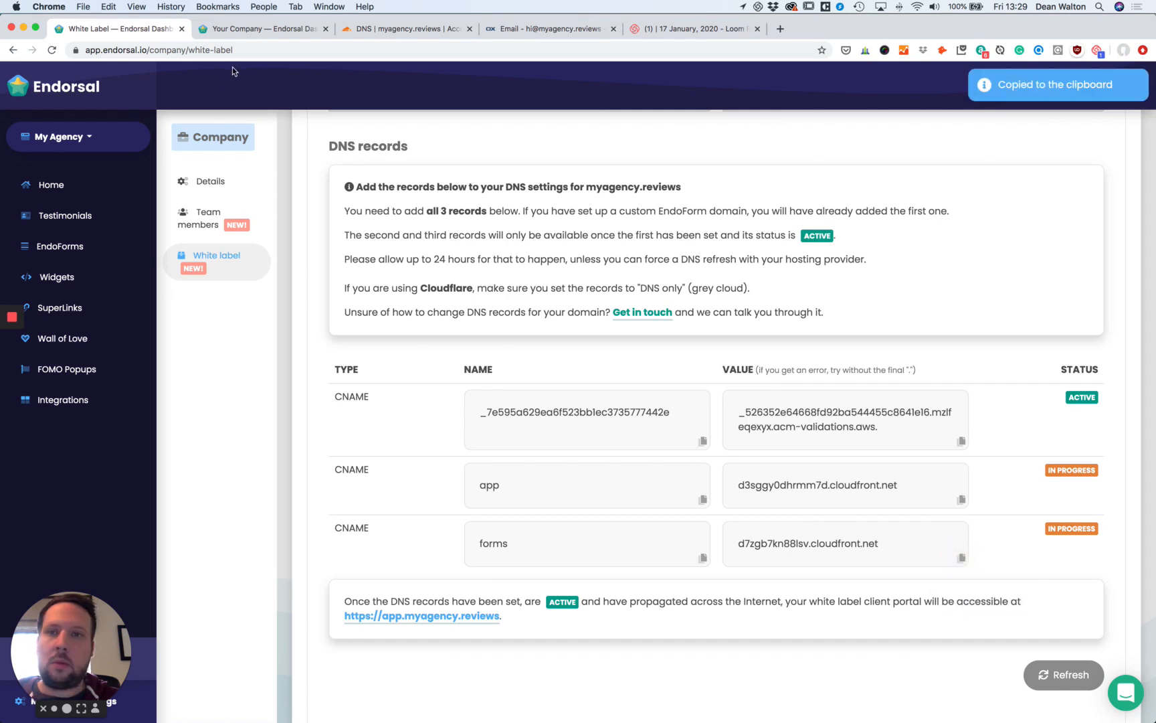
pyautogui.click(263, 29)
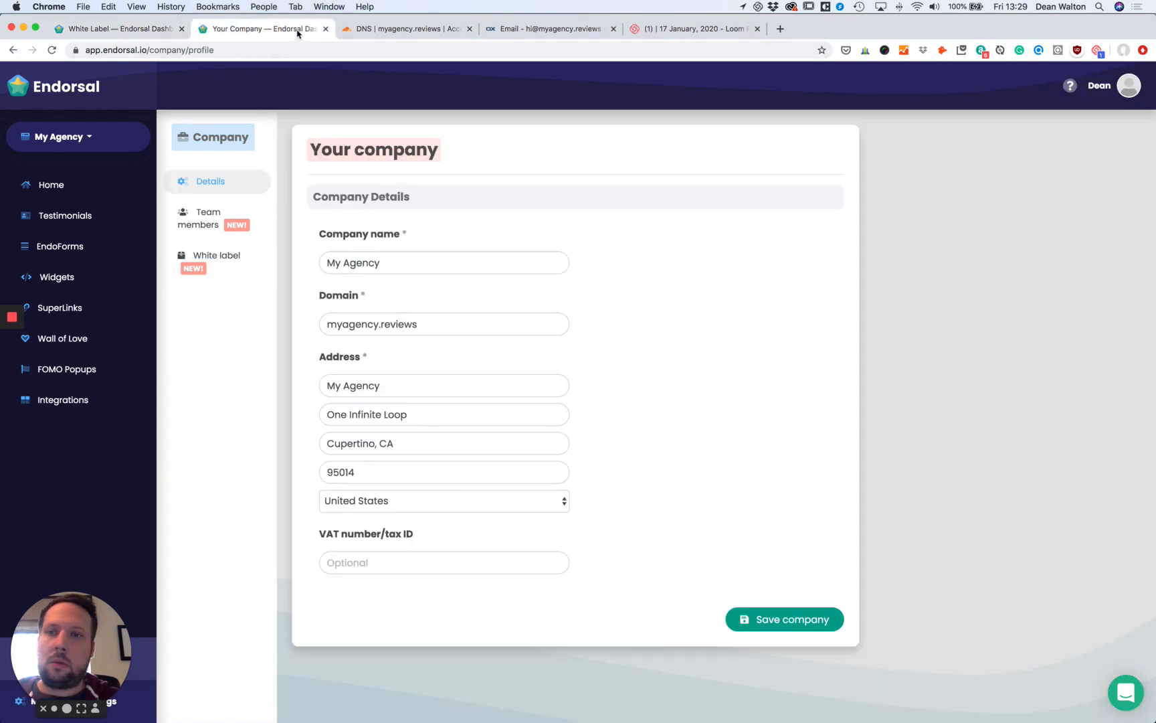
pyautogui.click(369, 30)
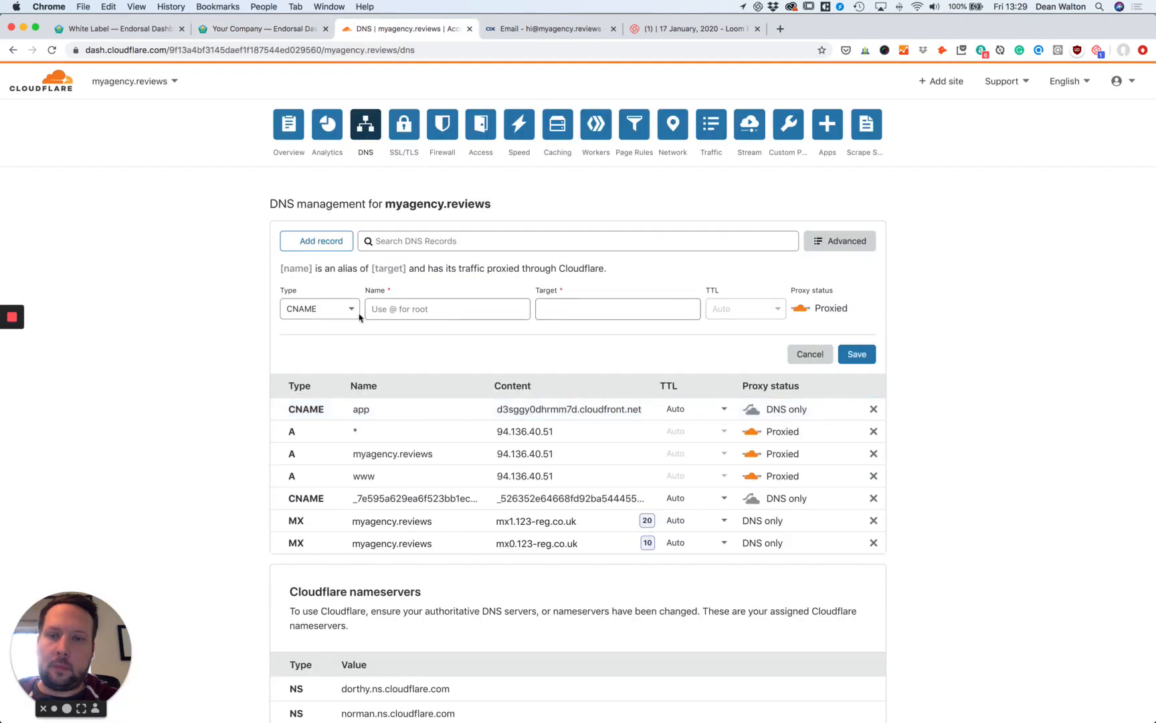
pyautogui.click(385, 310)
pyautogui.write('forms')
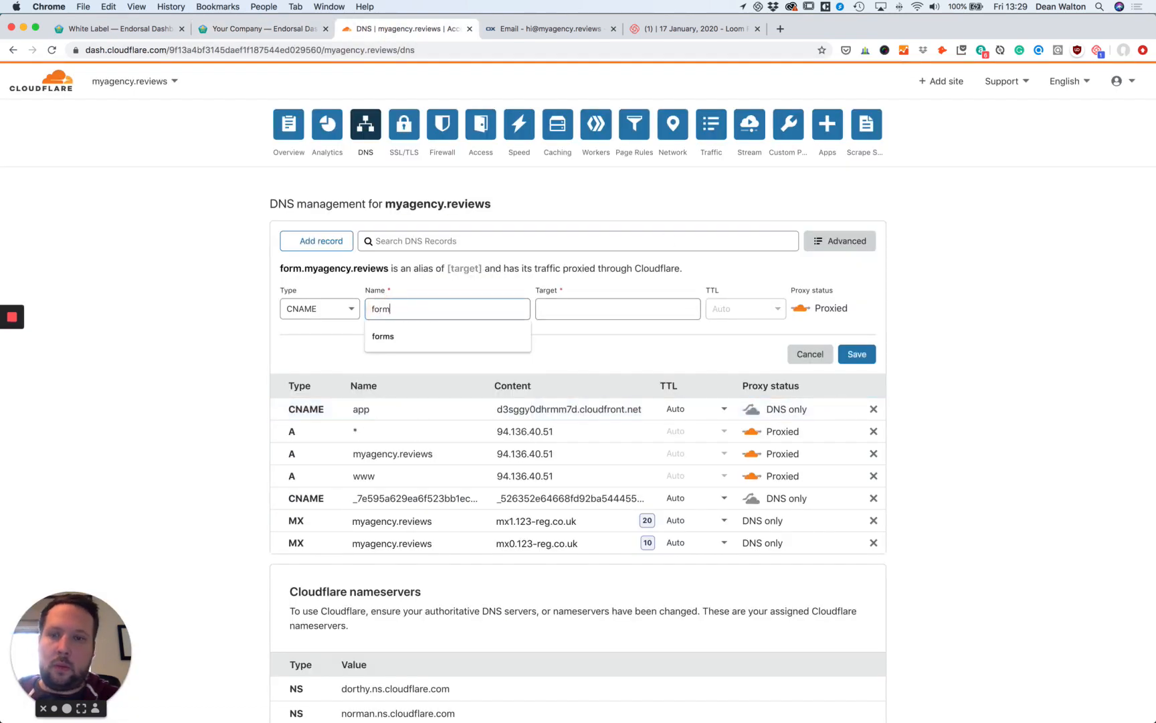
pyautogui.press('Tab')
pyautogui.press('super+v')
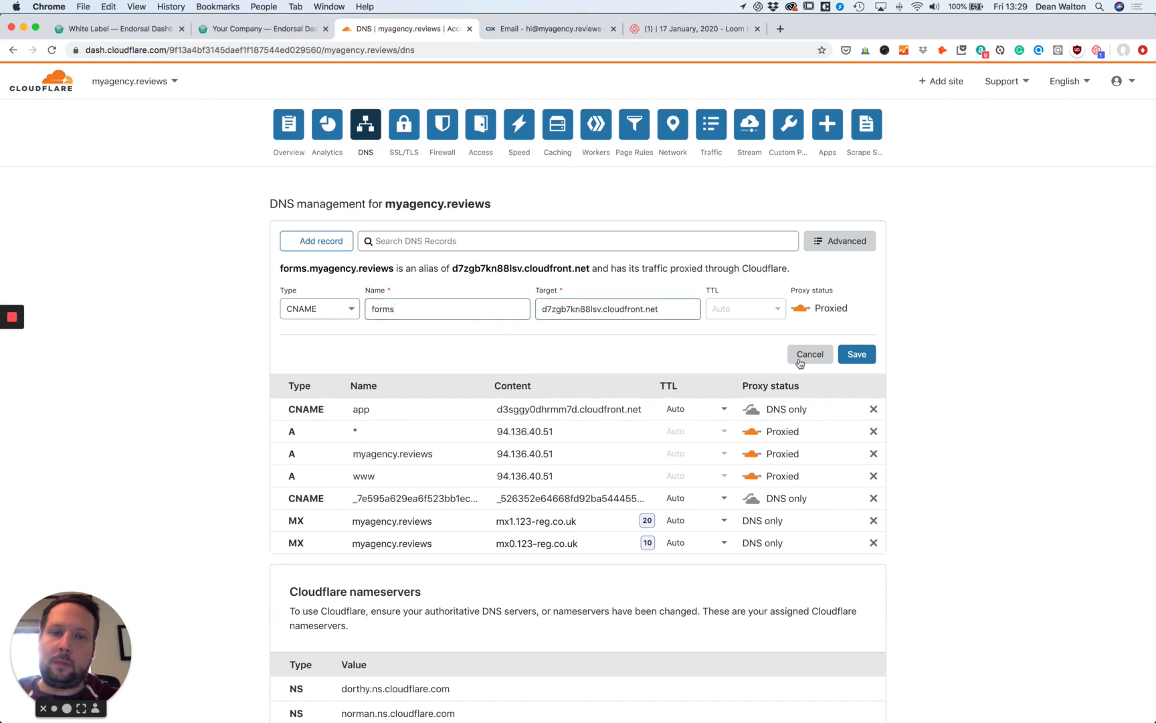
pyautogui.click(806, 311)
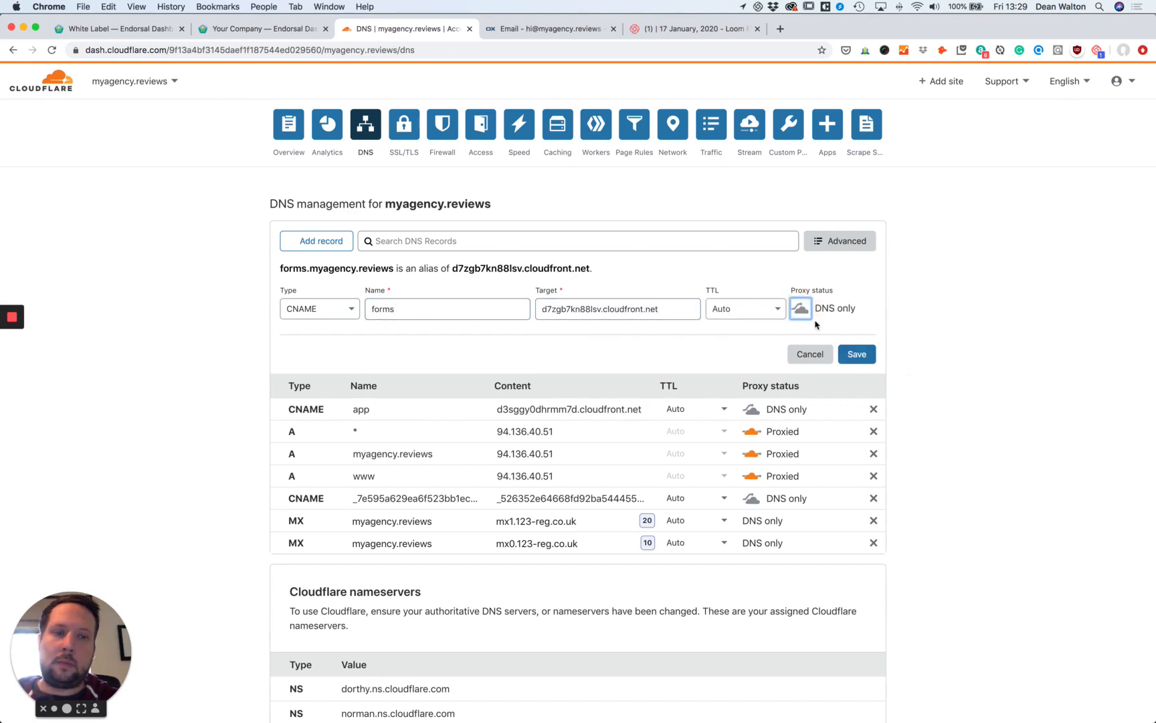
pyautogui.click(851, 353)
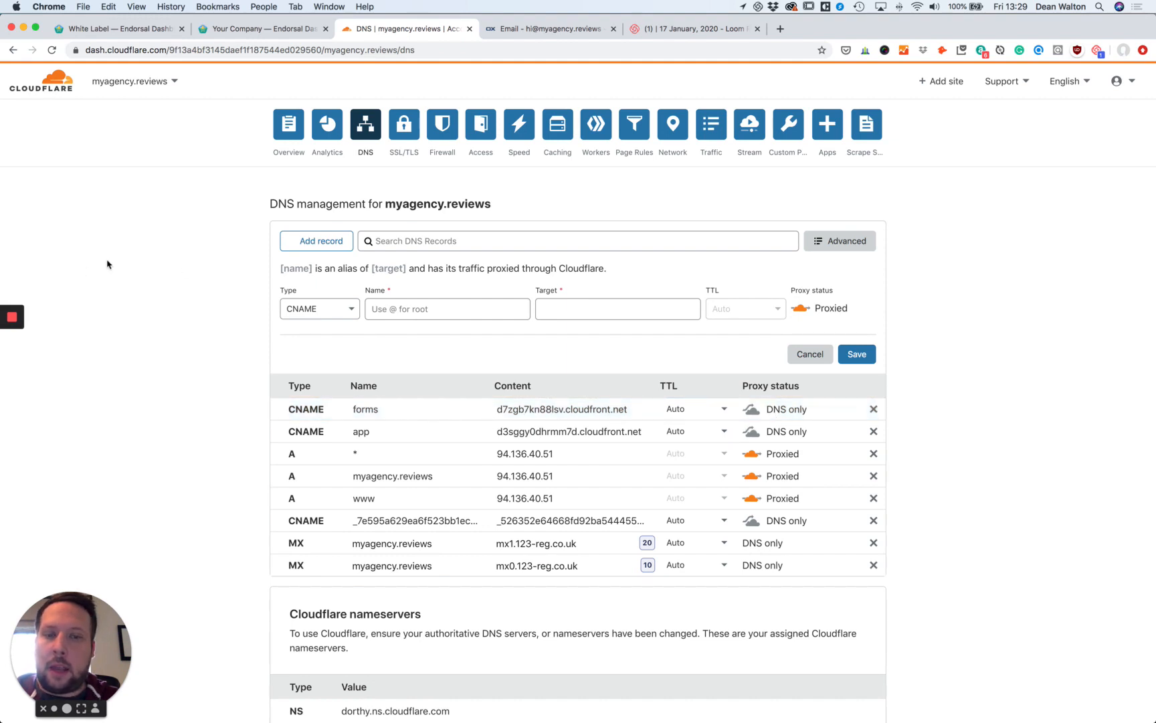
pyautogui.click(124, 30)
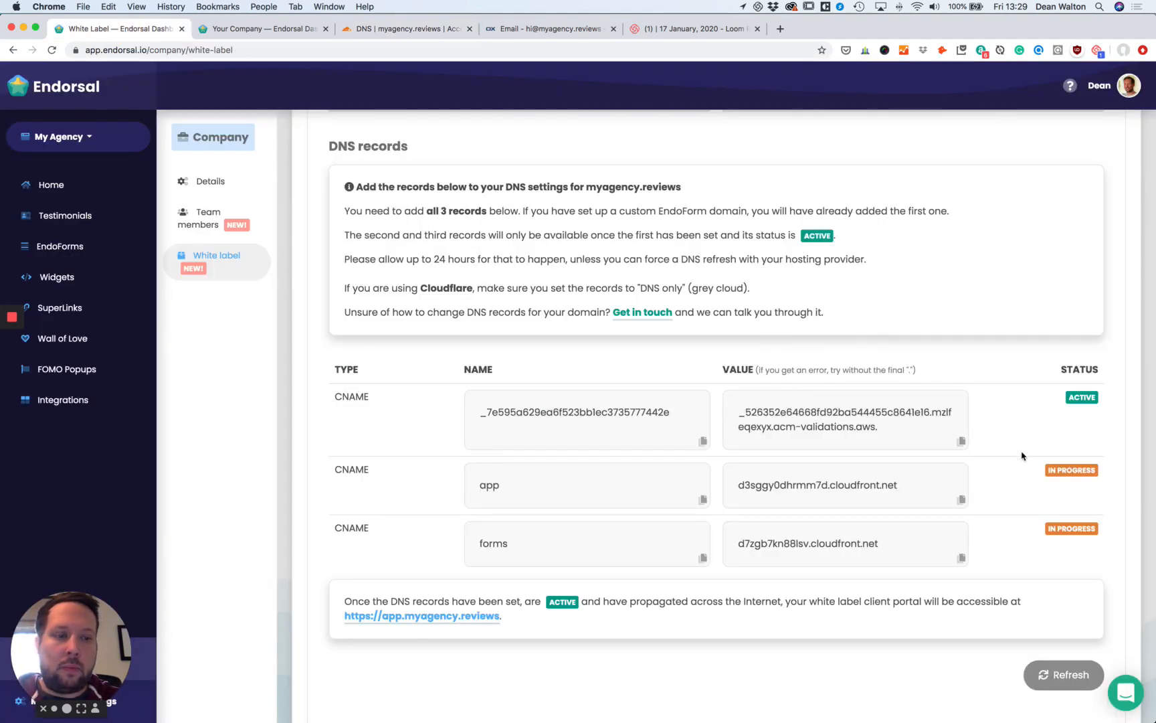
pyautogui.click(1064, 674)
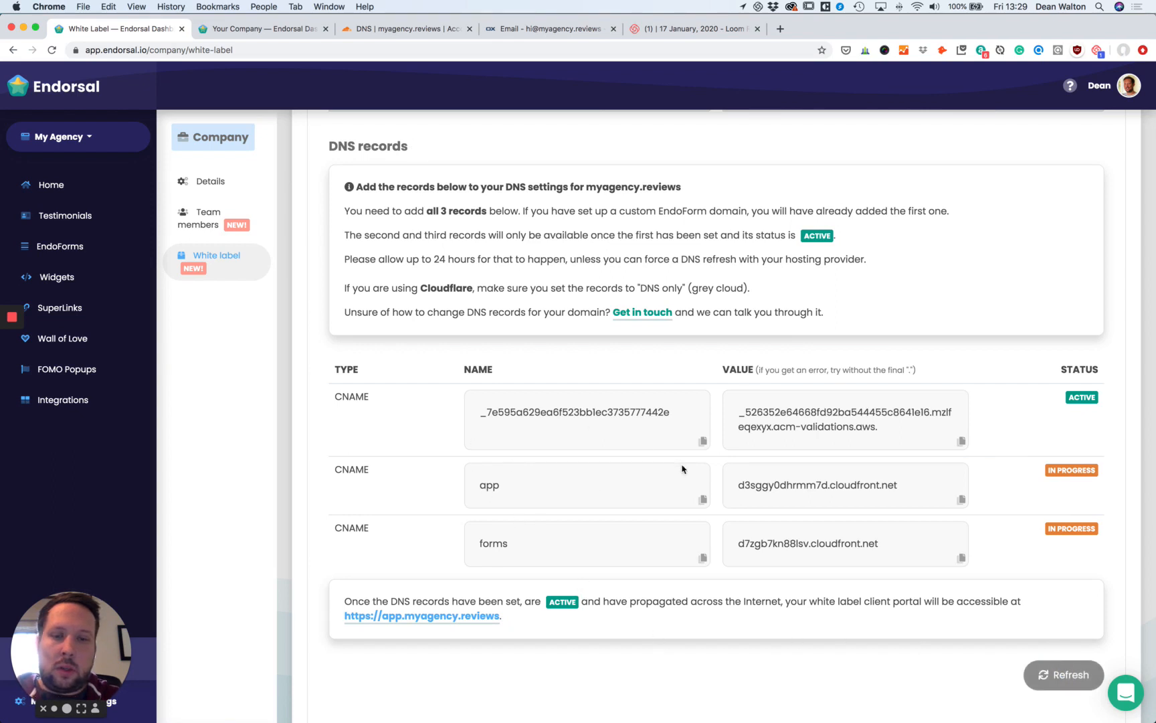
pyautogui.scroll(-1, 797, 505)
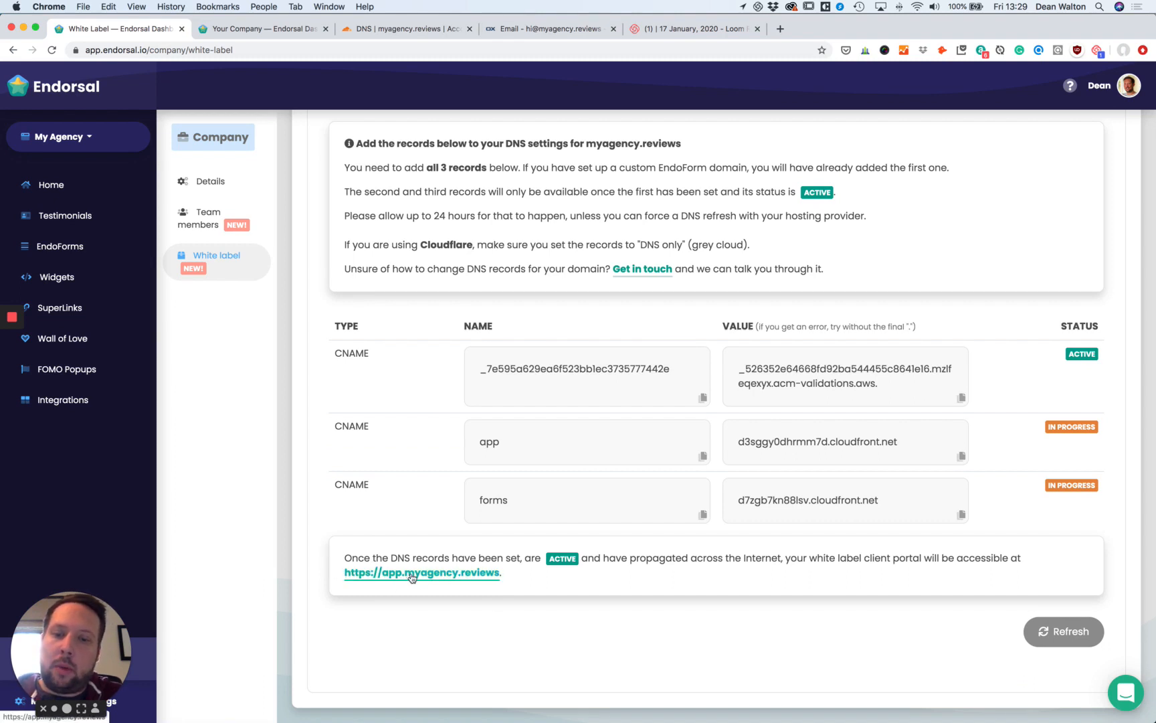
pyautogui.click(453, 578)
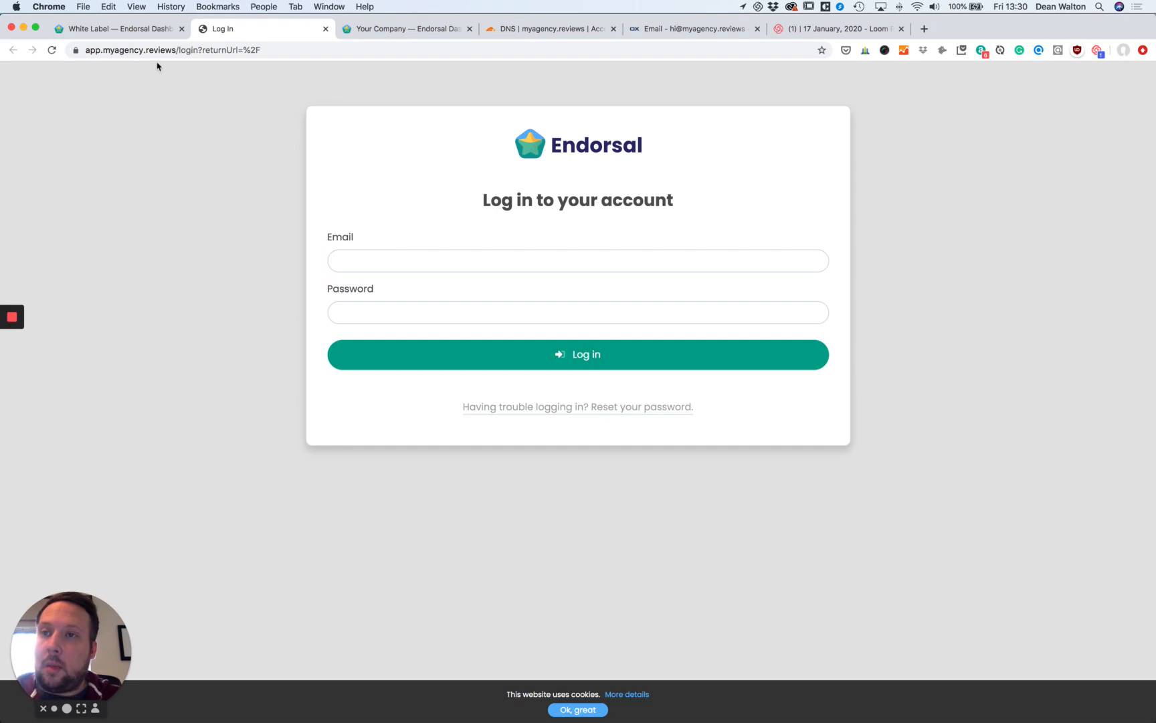
pyautogui.click(158, 33)
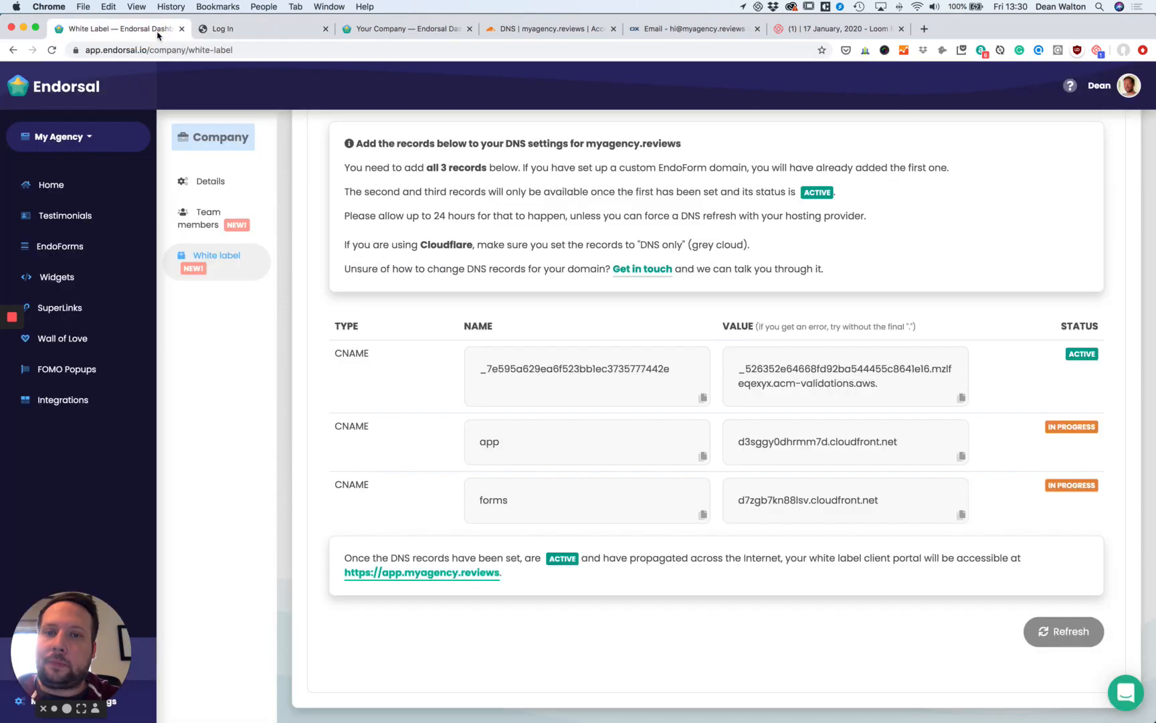
# Save 'My Awesome Software' as the app name in Theme/Branding, then return to the Home dashboard.
pyautogui.scroll(7, 957, 472)
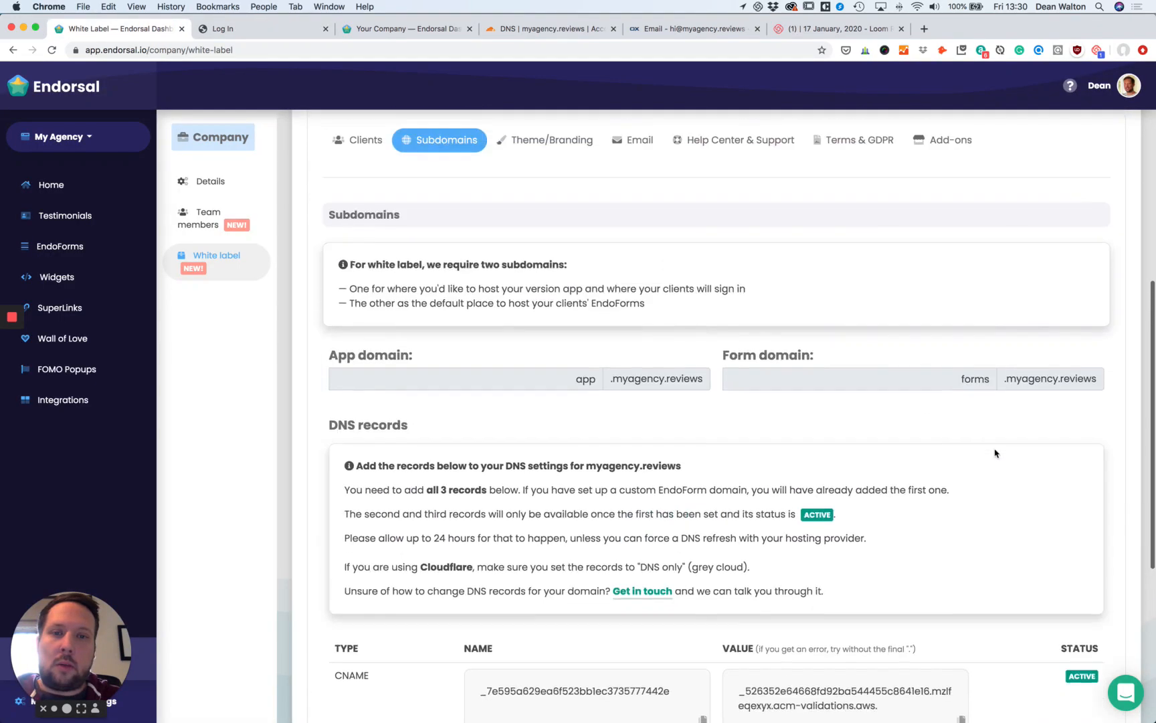
pyautogui.click(568, 266)
pyautogui.scroll(2, 568, 294)
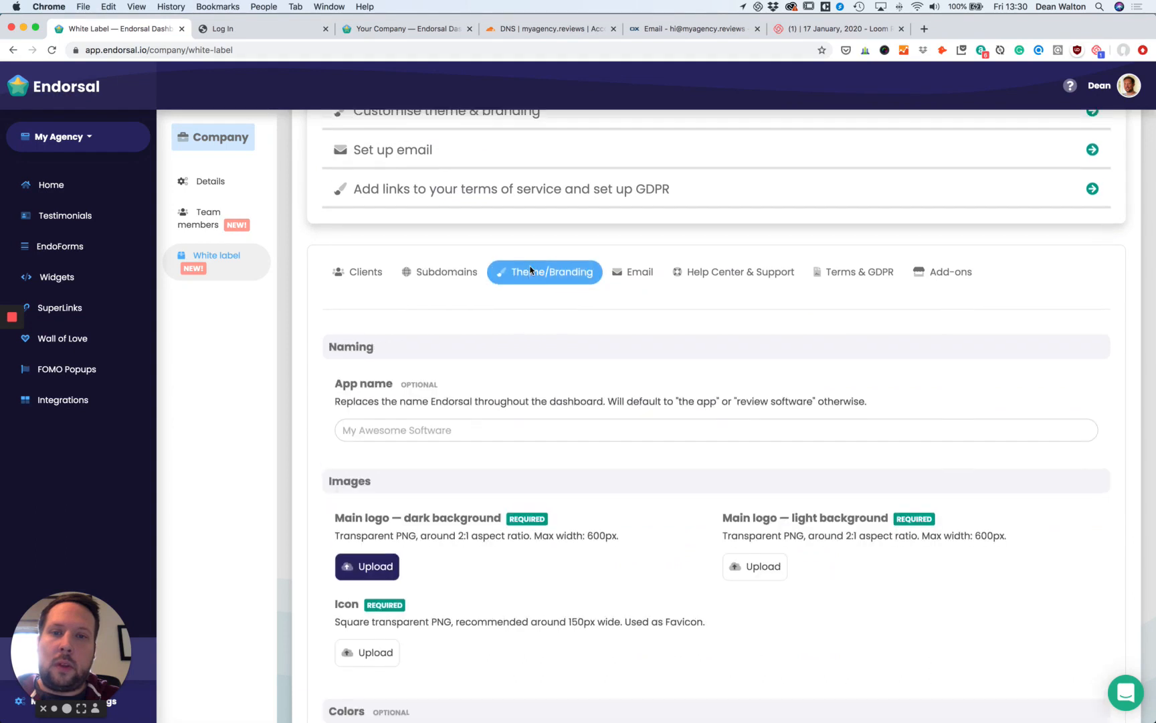
pyautogui.scroll(1, 679, 382)
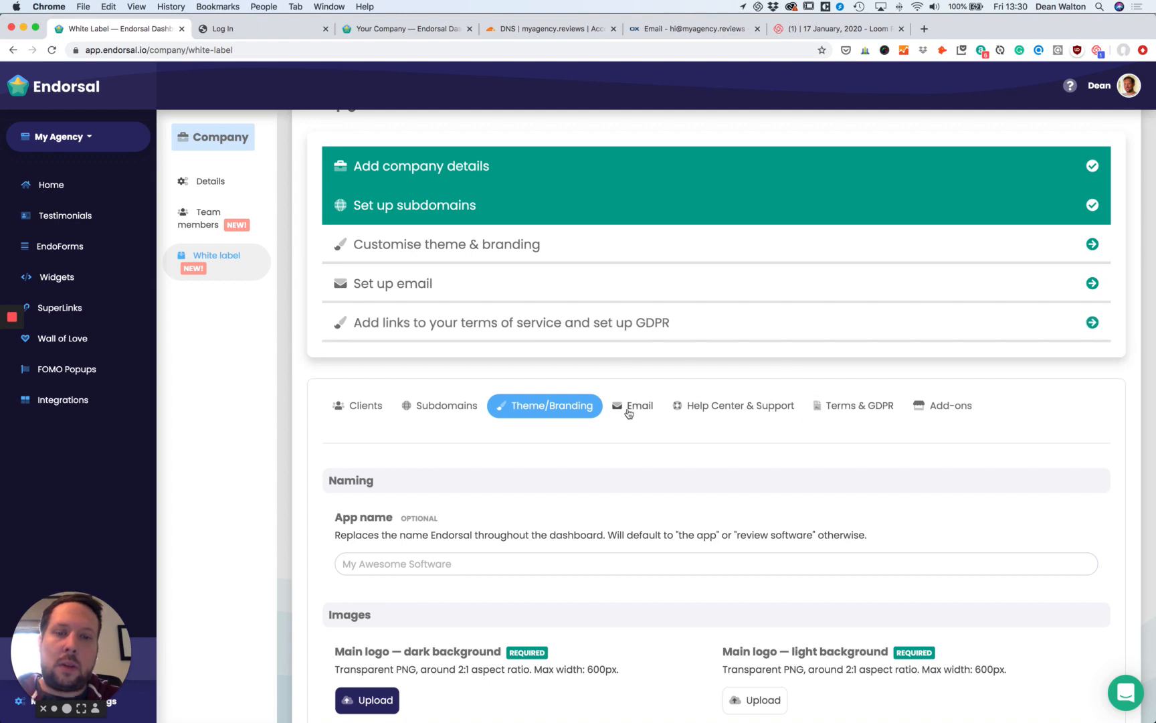
pyautogui.scroll(-2, 530, 407)
pyautogui.scroll(-2, 556, 281)
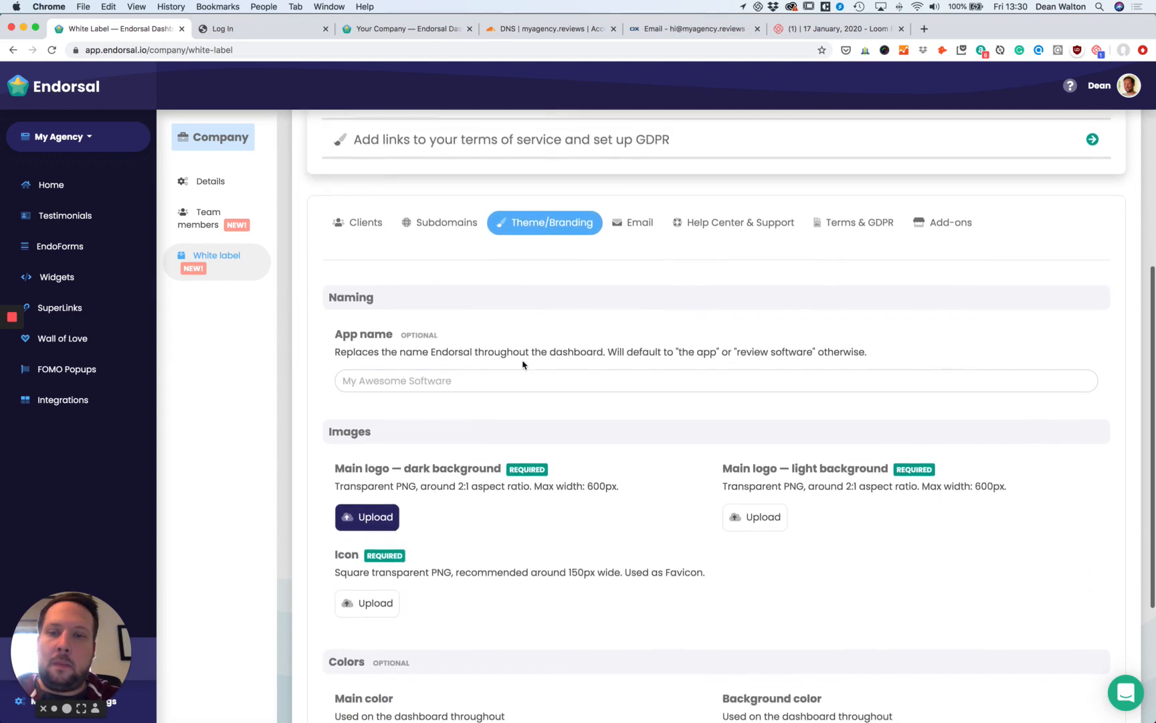
pyautogui.scroll(-1, 603, 462)
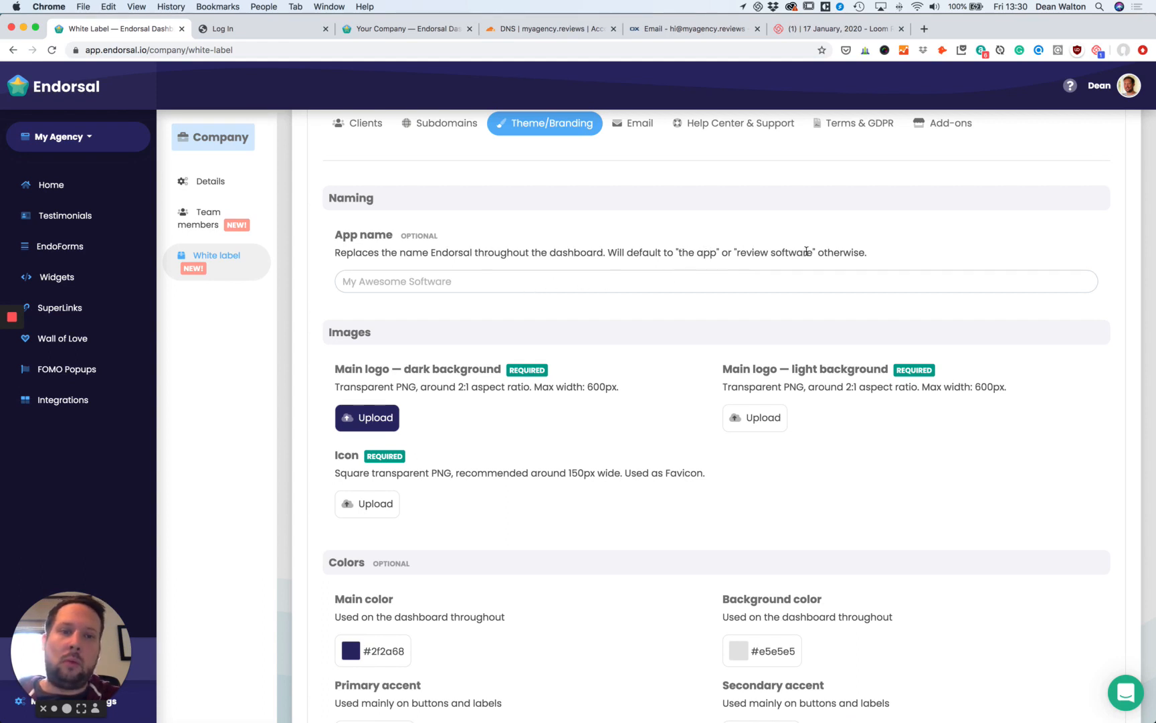
pyautogui.click(488, 282)
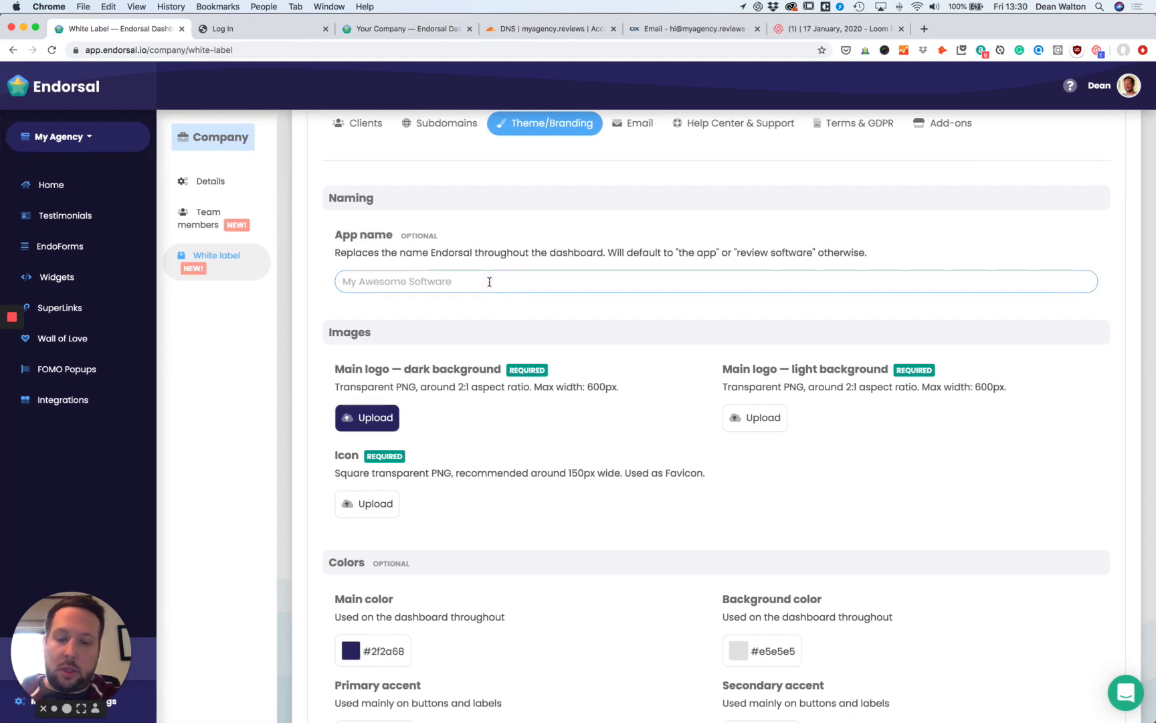
pyautogui.write('My Aw')
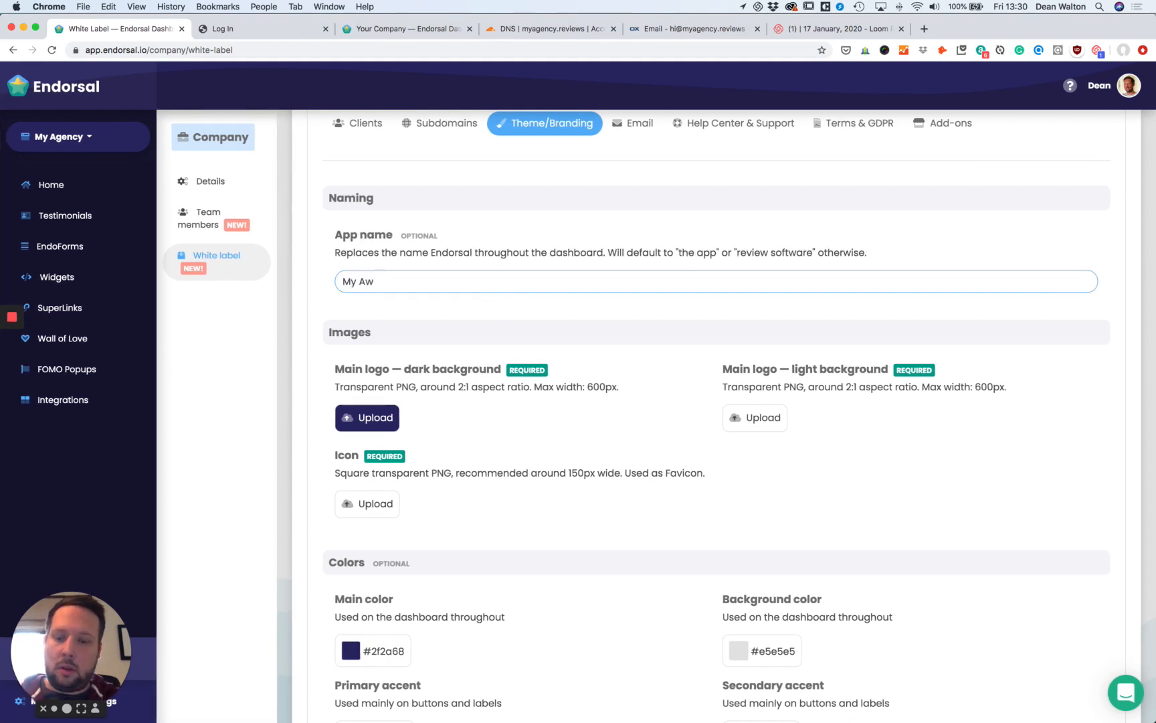
pyautogui.write('esome So')
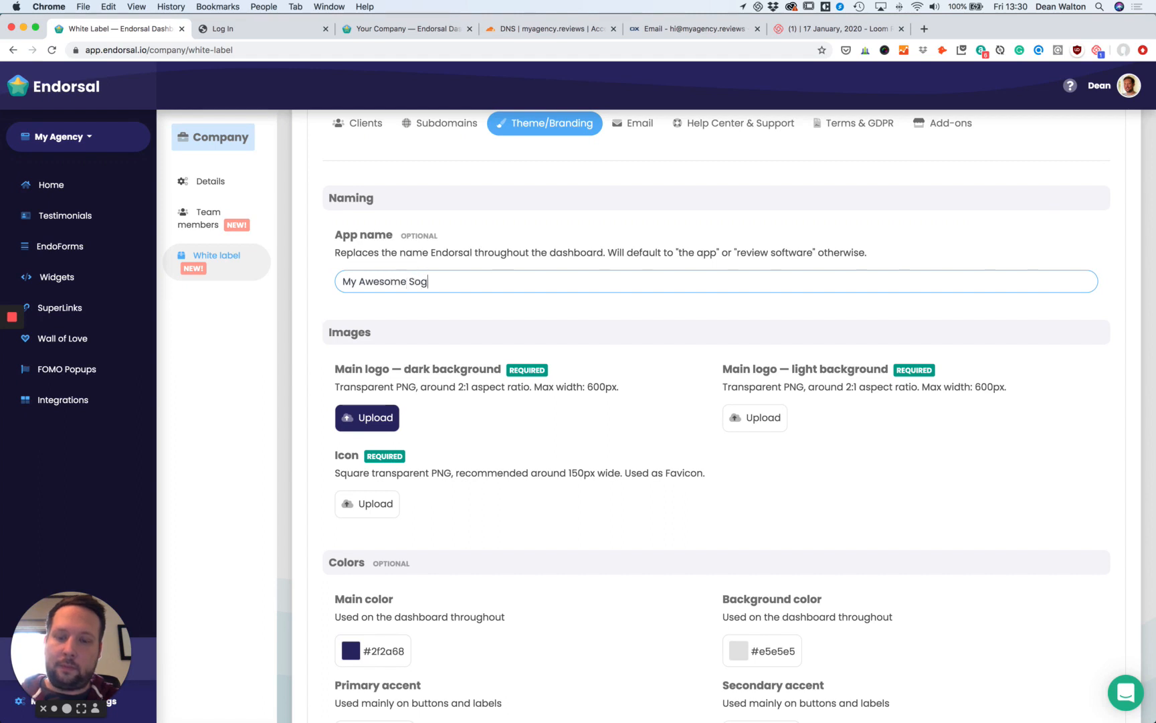
pyautogui.write('ftwa')
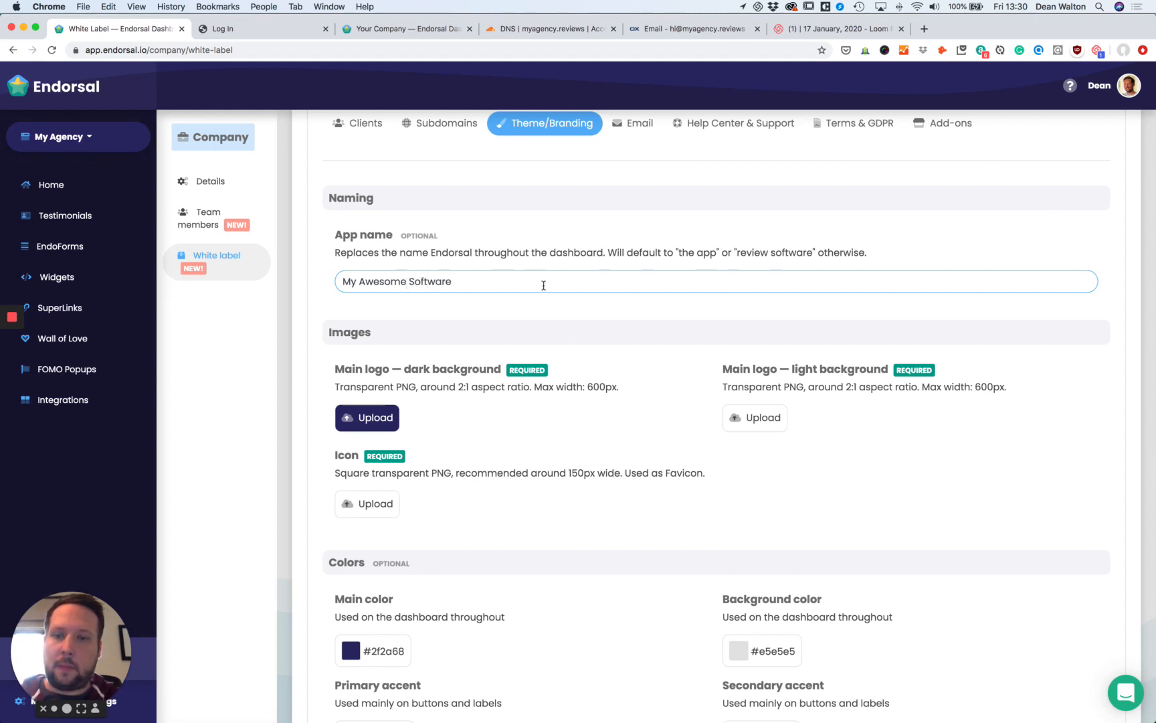
pyautogui.write('re')
pyautogui.click(596, 386)
pyautogui.scroll(-2, 455, 332)
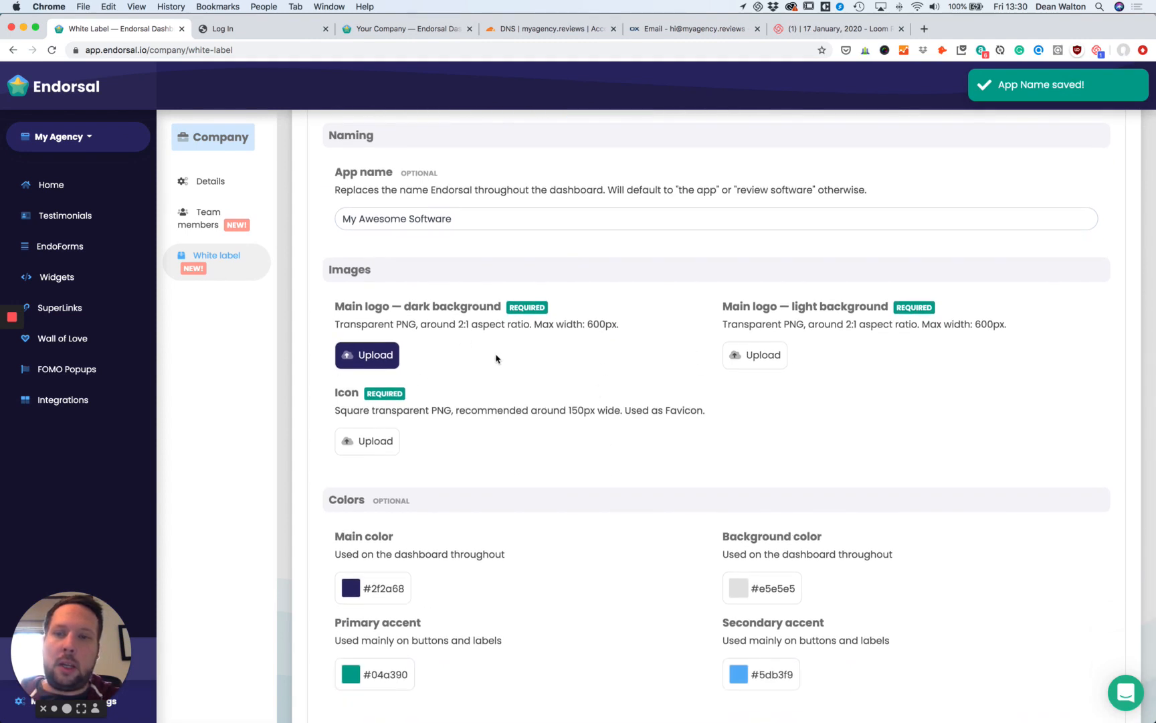
pyautogui.click(65, 91)
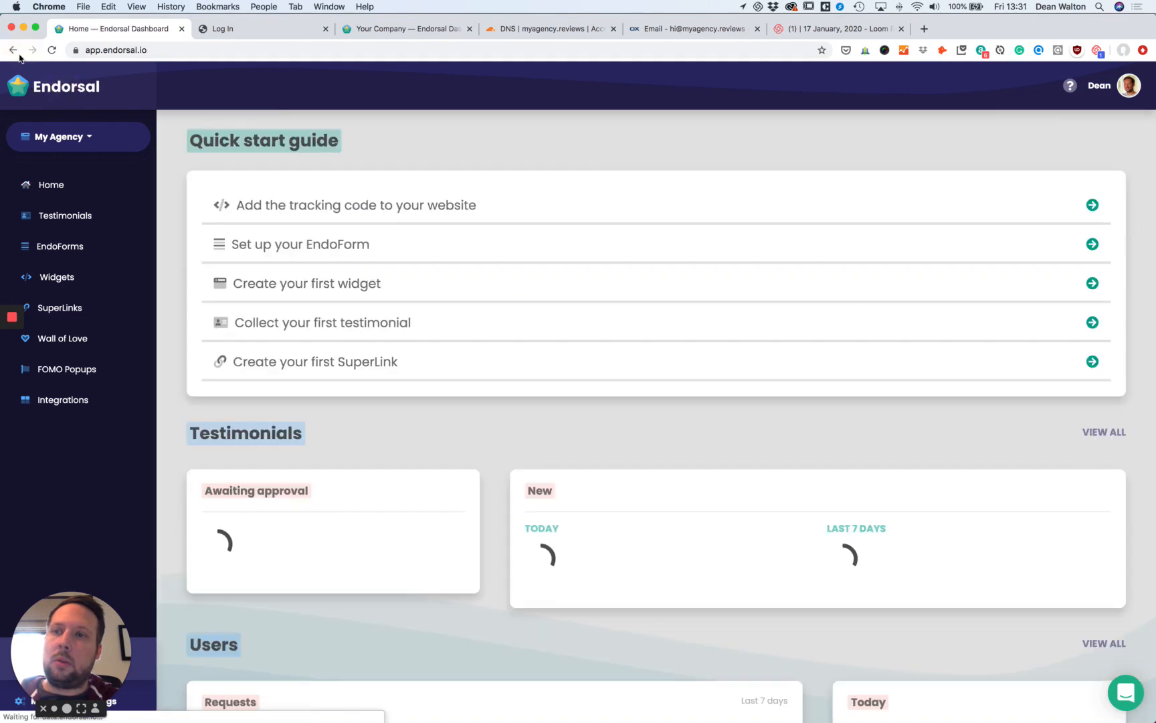
# Upload the MyAgency logos for dark and light backgrounds in Theme/Branding.
pyautogui.click(14, 52)
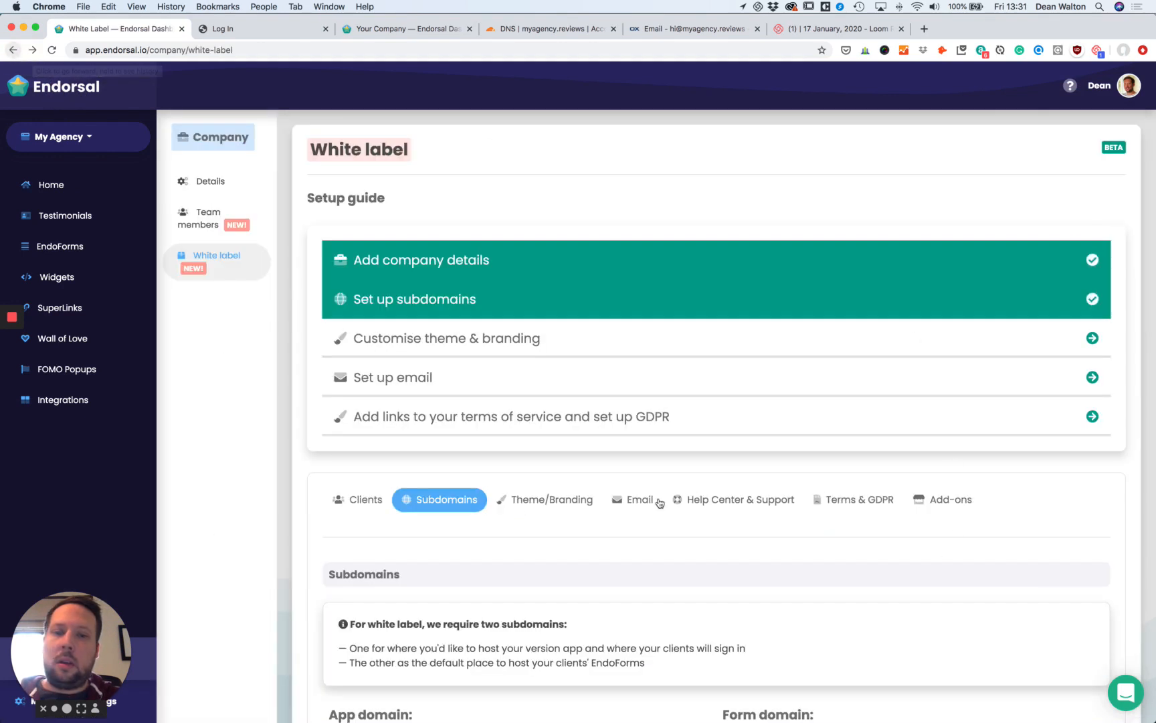
pyautogui.click(574, 505)
pyautogui.scroll(-5, 574, 505)
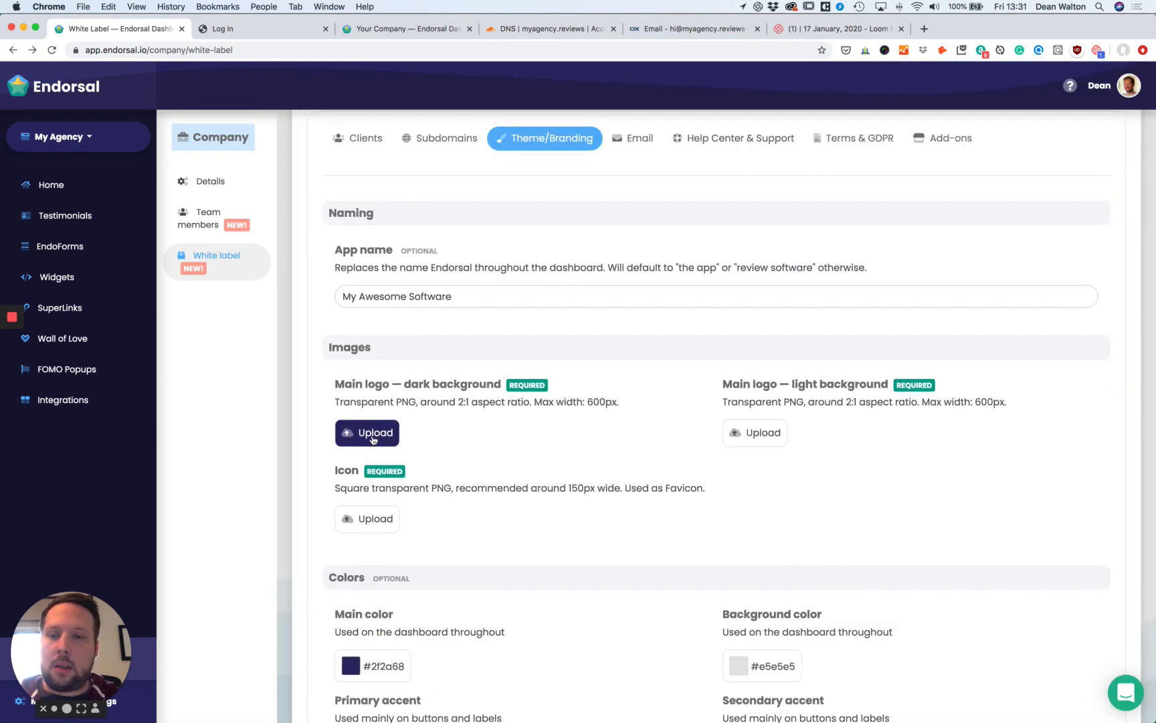
pyautogui.click(380, 436)
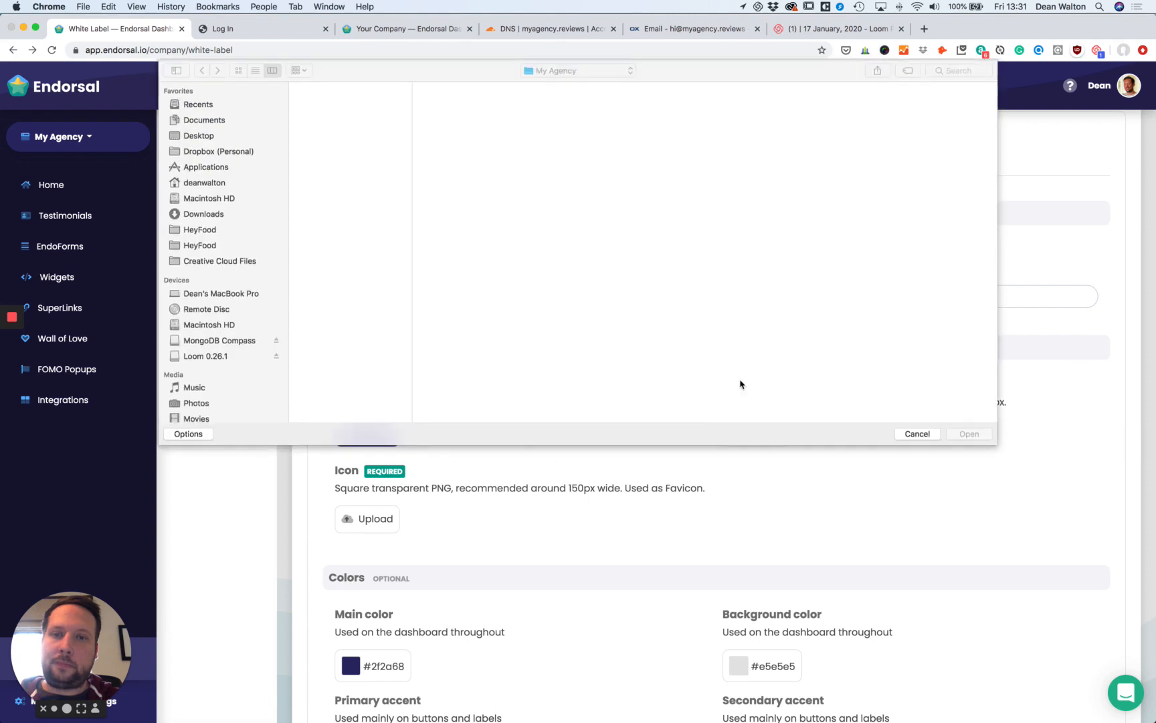
pyautogui.click(372, 99)
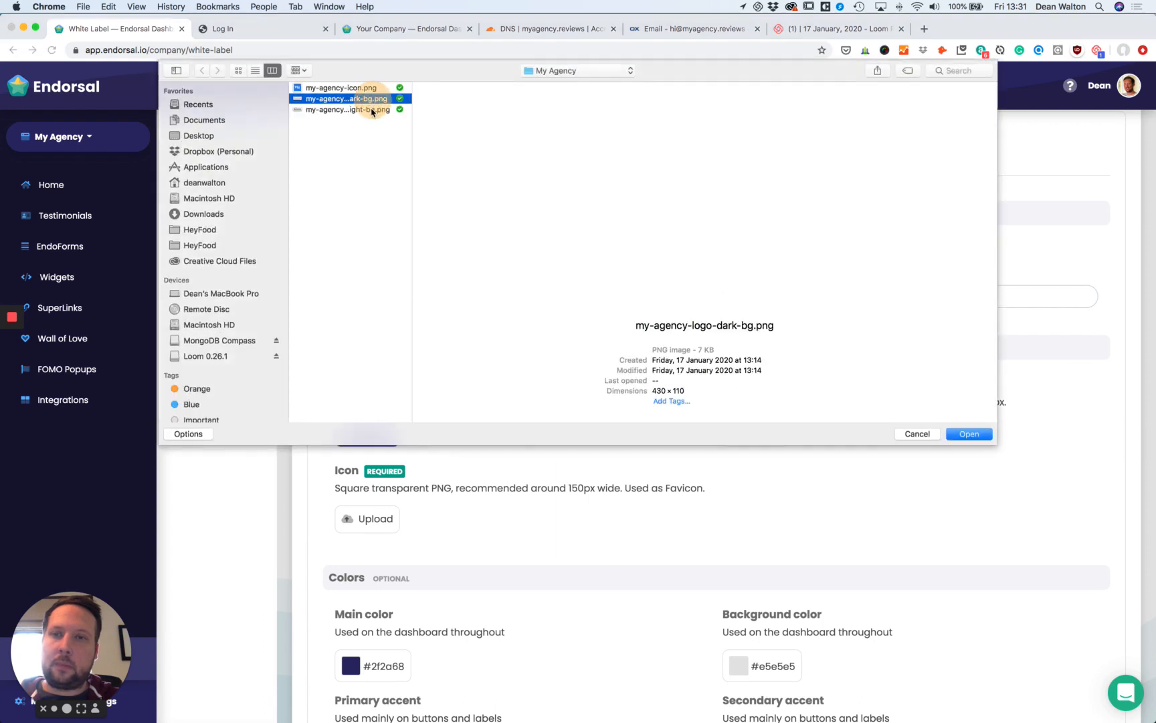
pyautogui.click(372, 110)
pyautogui.click(372, 99)
pyautogui.click(967, 434)
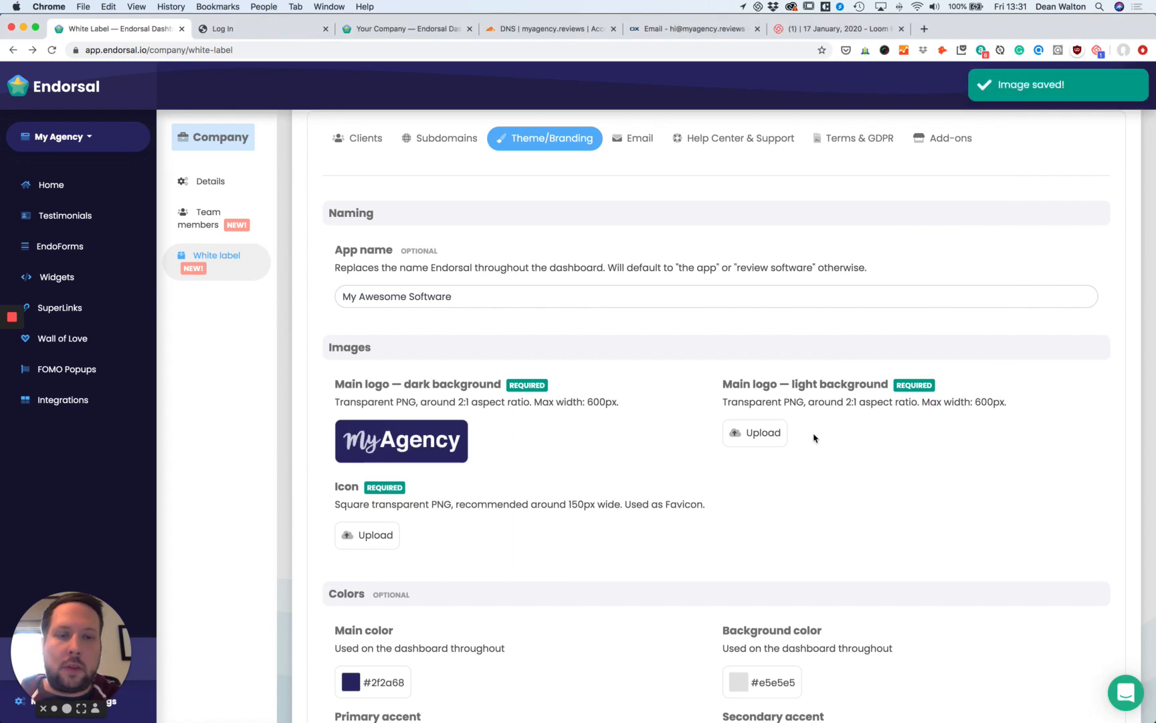
pyautogui.click(763, 433)
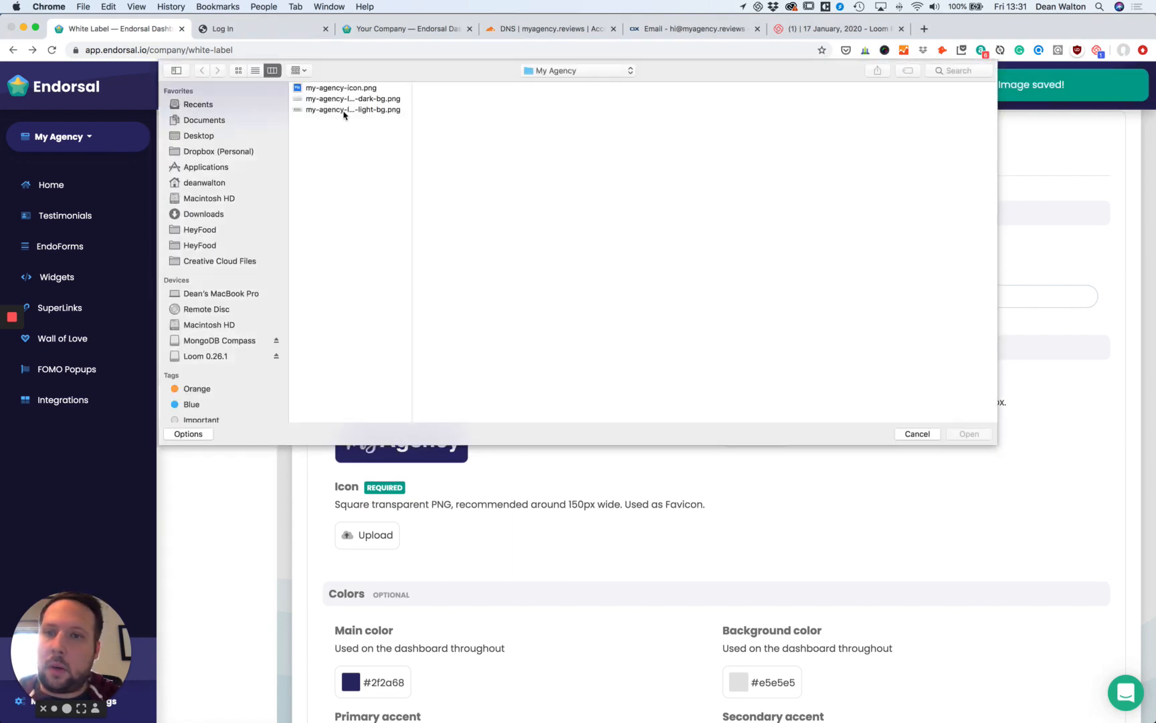
pyautogui.click(348, 109)
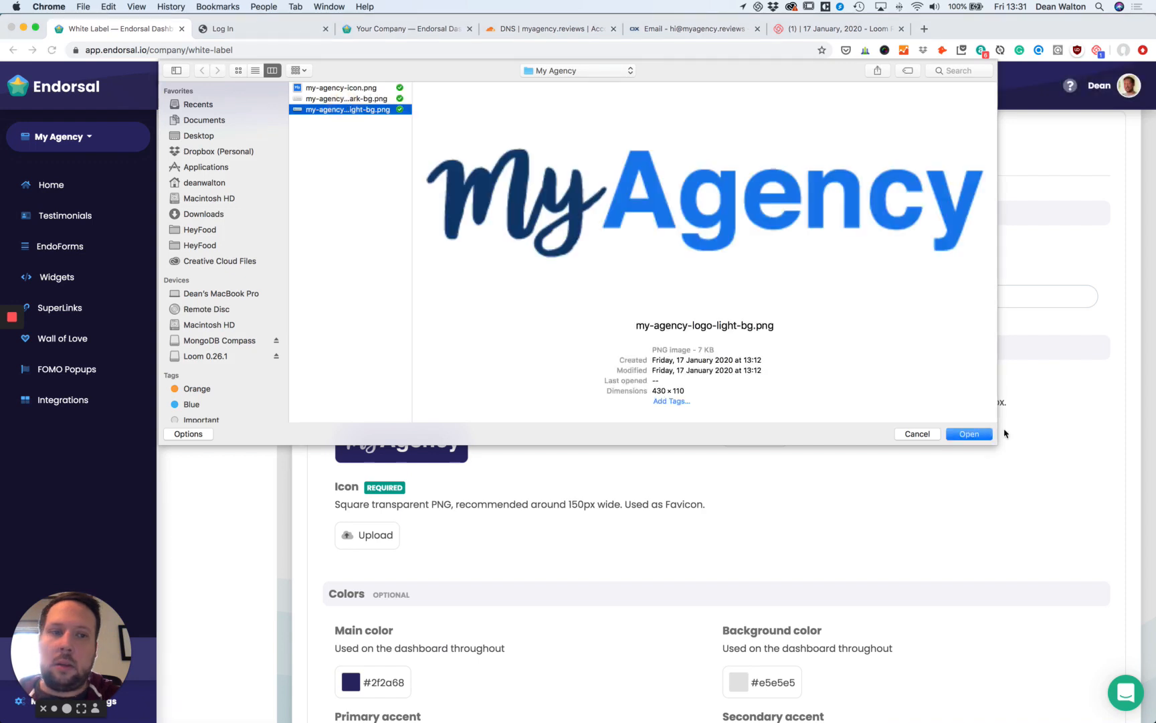
pyautogui.click(992, 436)
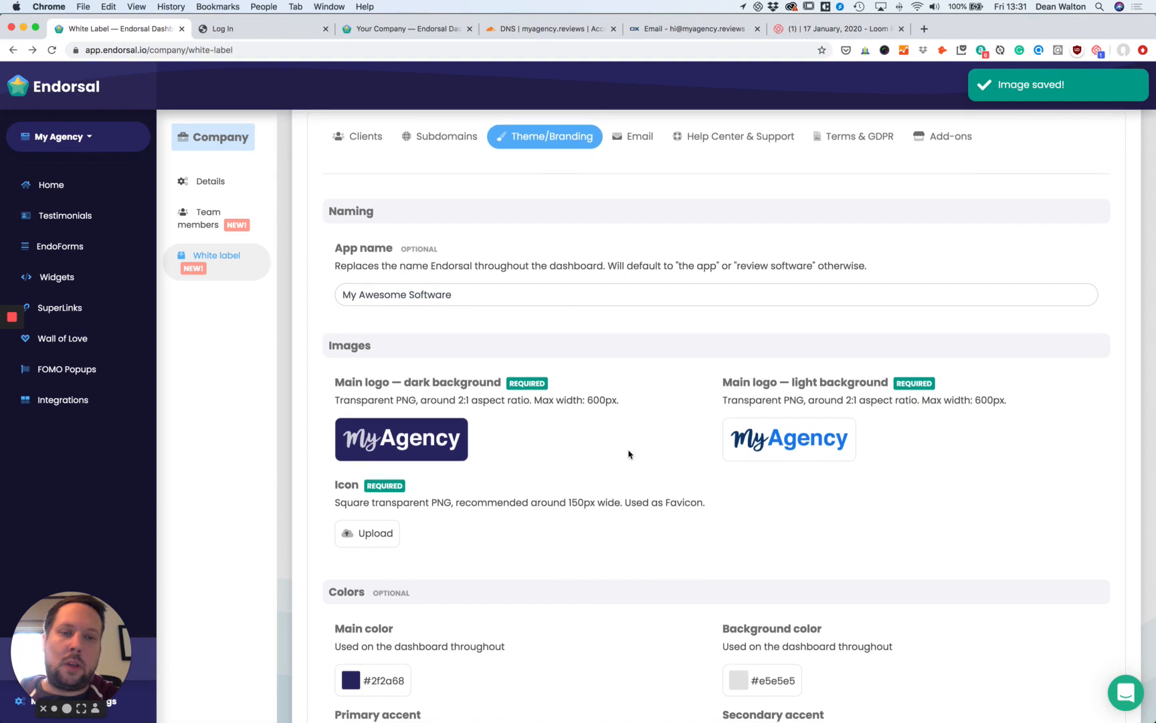
# Upload my-agency-icon.png as the square app icon.
pyautogui.scroll(-3, 549, 450)
pyautogui.click(367, 445)
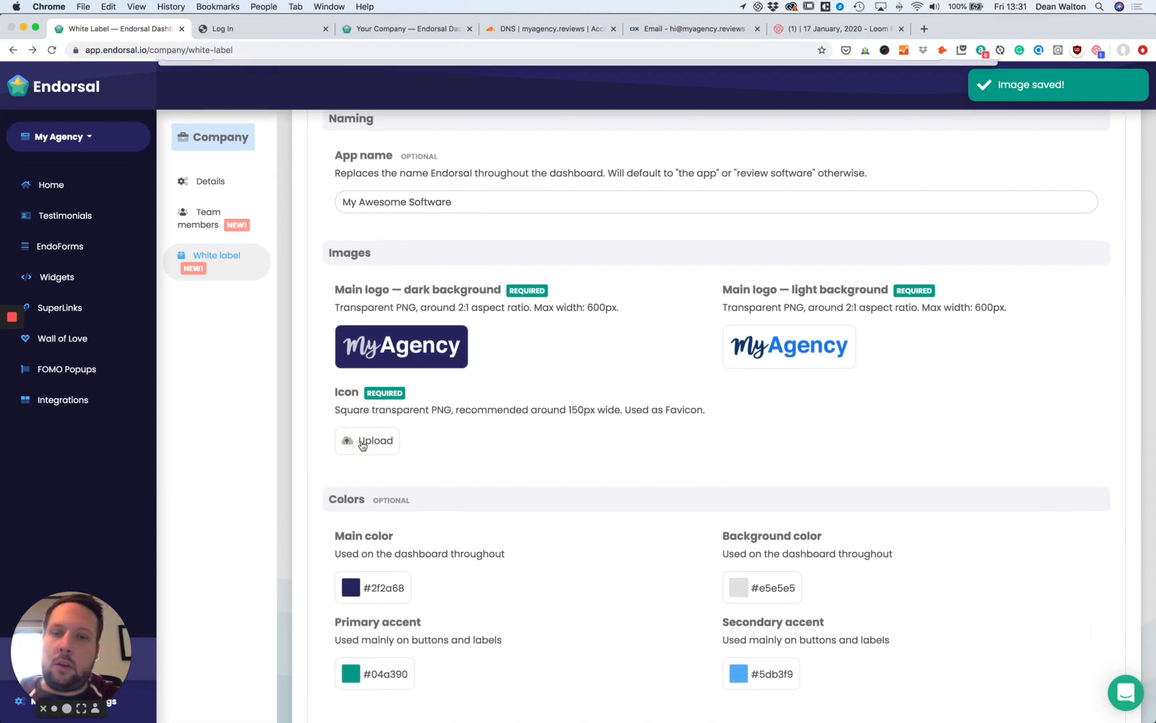
pyautogui.click(345, 87)
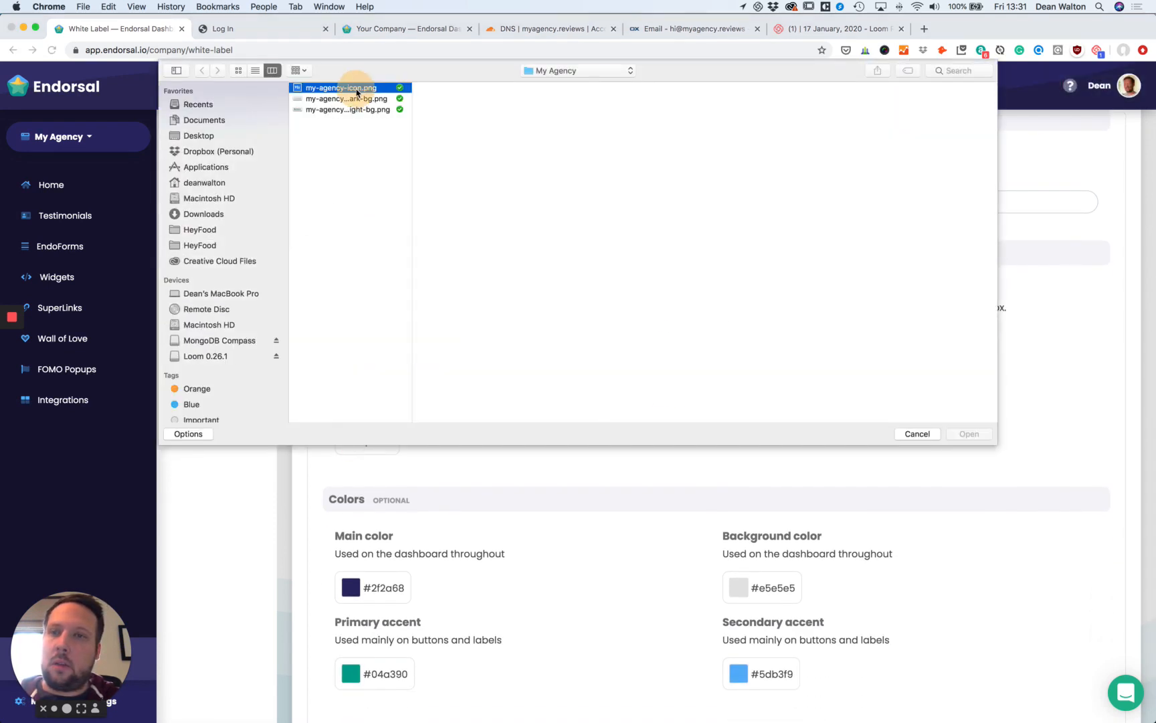
pyautogui.click(972, 435)
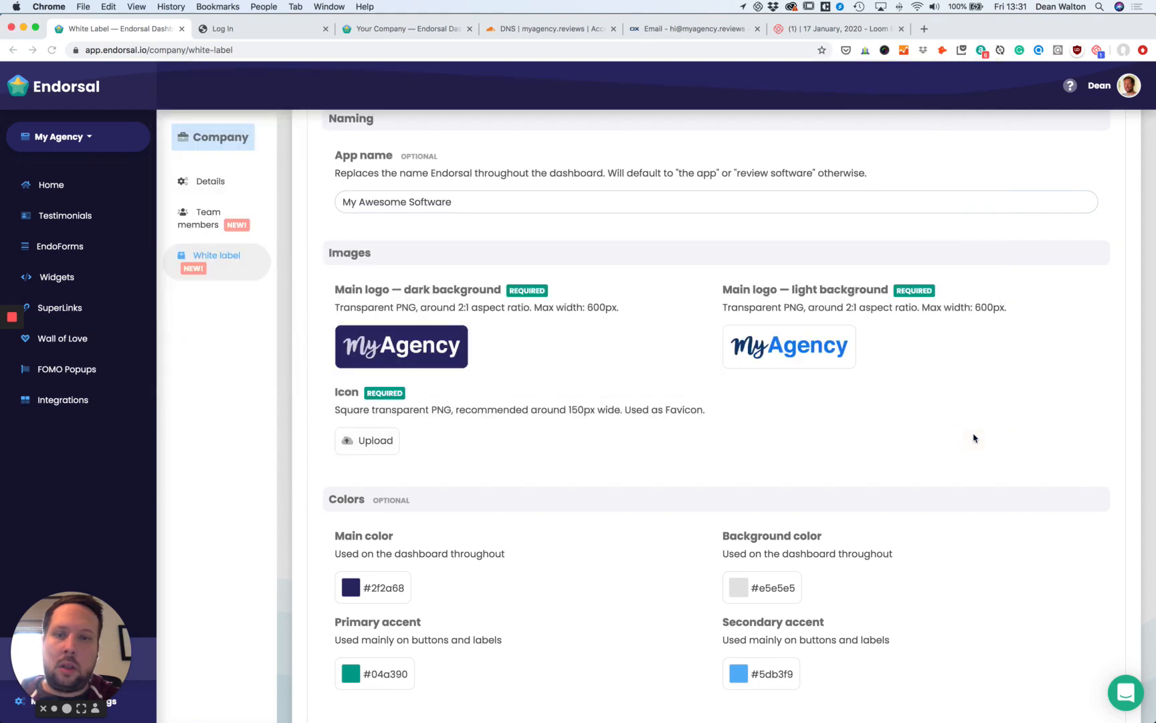
pyautogui.scroll(-3, 969, 435)
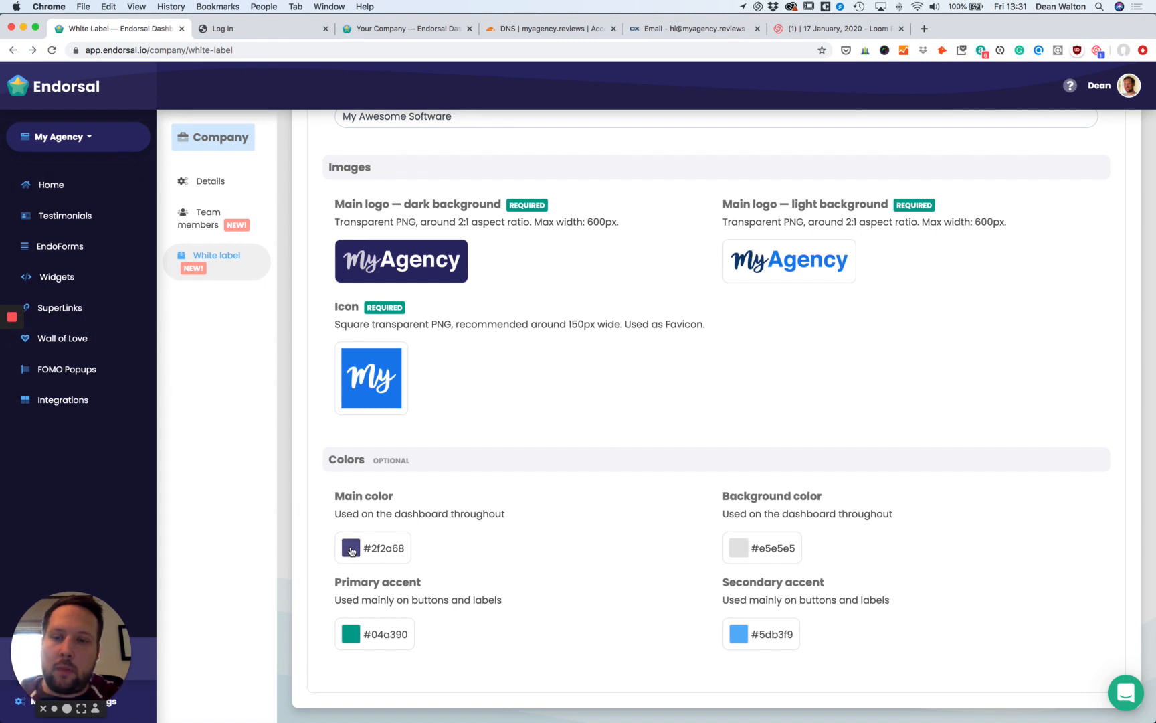
# Set the main dashboard colour to #0e3d71, copied from the brand colour note.
pyautogui.press('super+Tab')
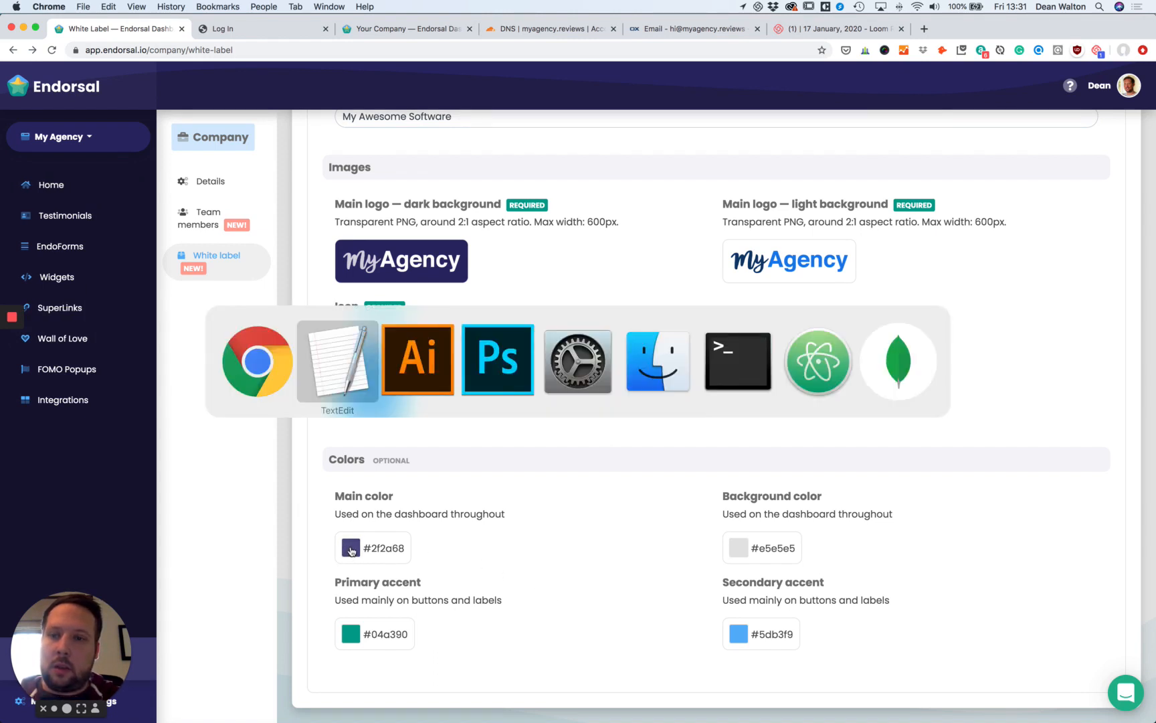
pyautogui.moveTo(680, 225); pyautogui.dragTo(641, 224)
pyautogui.press('super+c')
pyautogui.press('super+Tab')
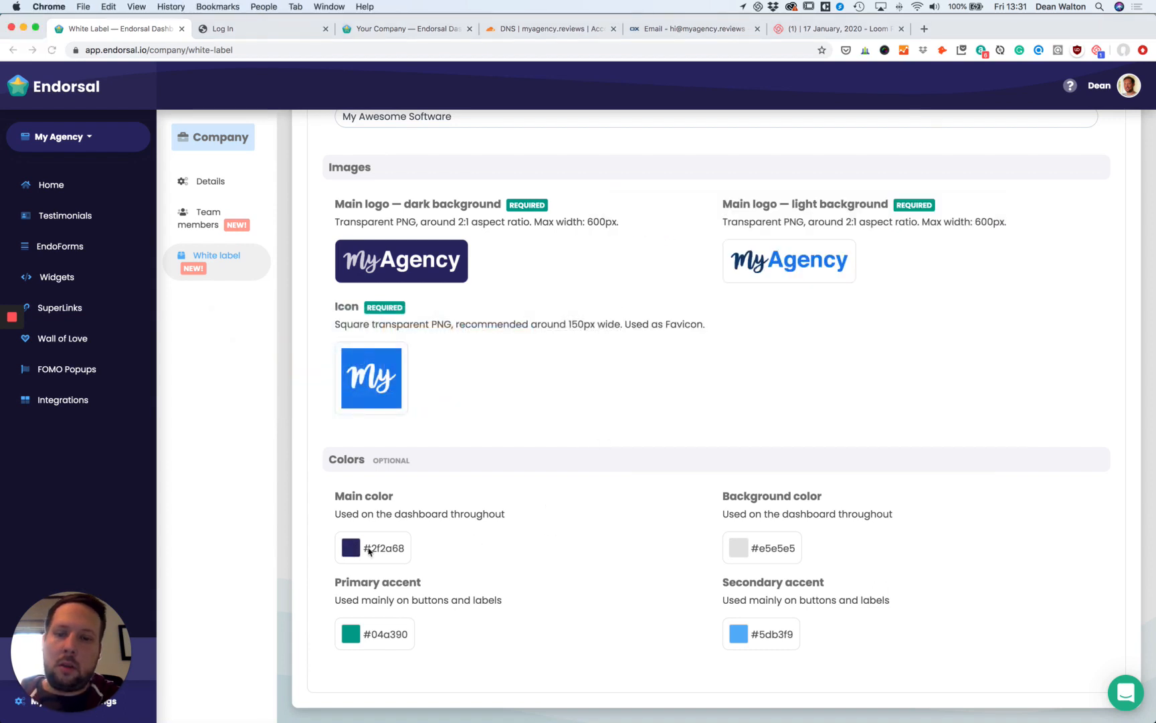
pyautogui.click(350, 548)
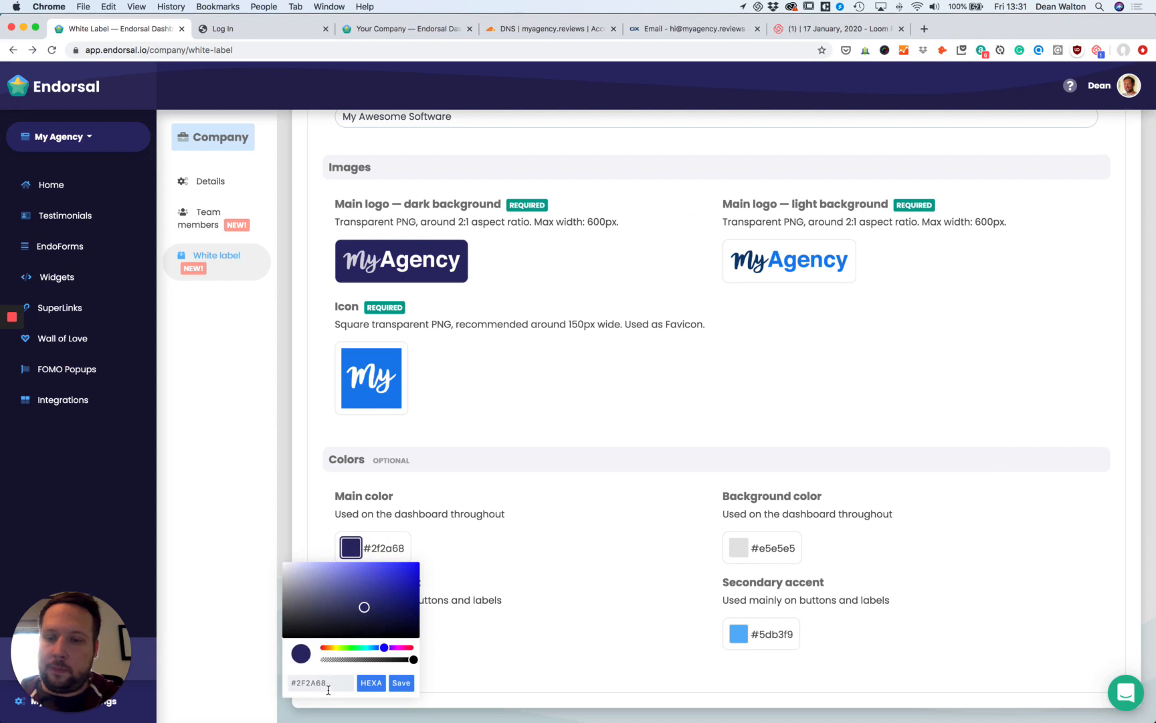
pyautogui.moveTo(331, 683); pyautogui.dragTo(270, 683)
pyautogui.press('super+v')
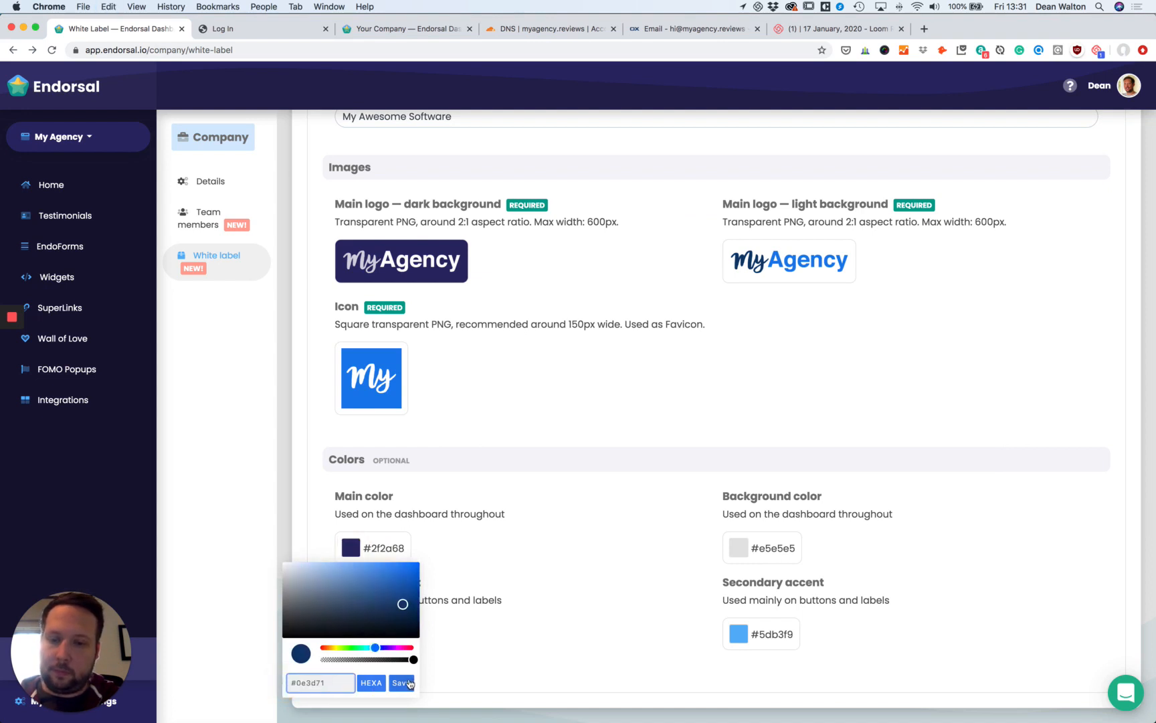
pyautogui.click(401, 683)
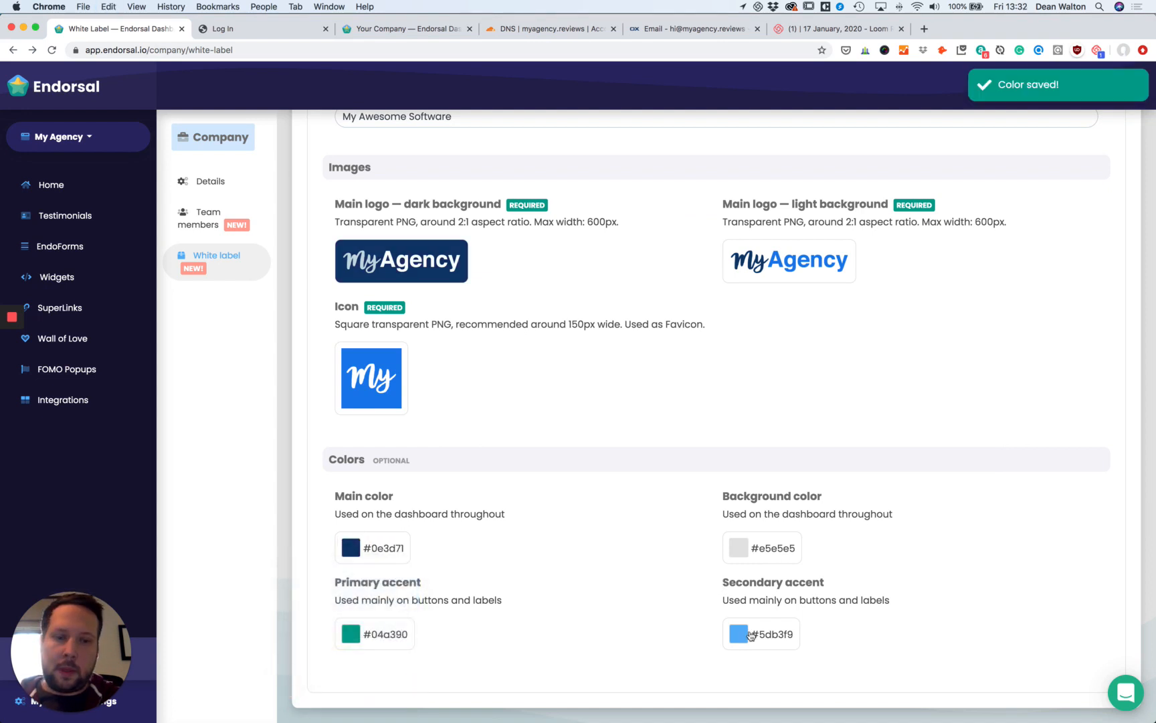
# Set the primary accent colour to #1b7eed and save it.
pyautogui.click(351, 634)
pyautogui.press('super+Tab')
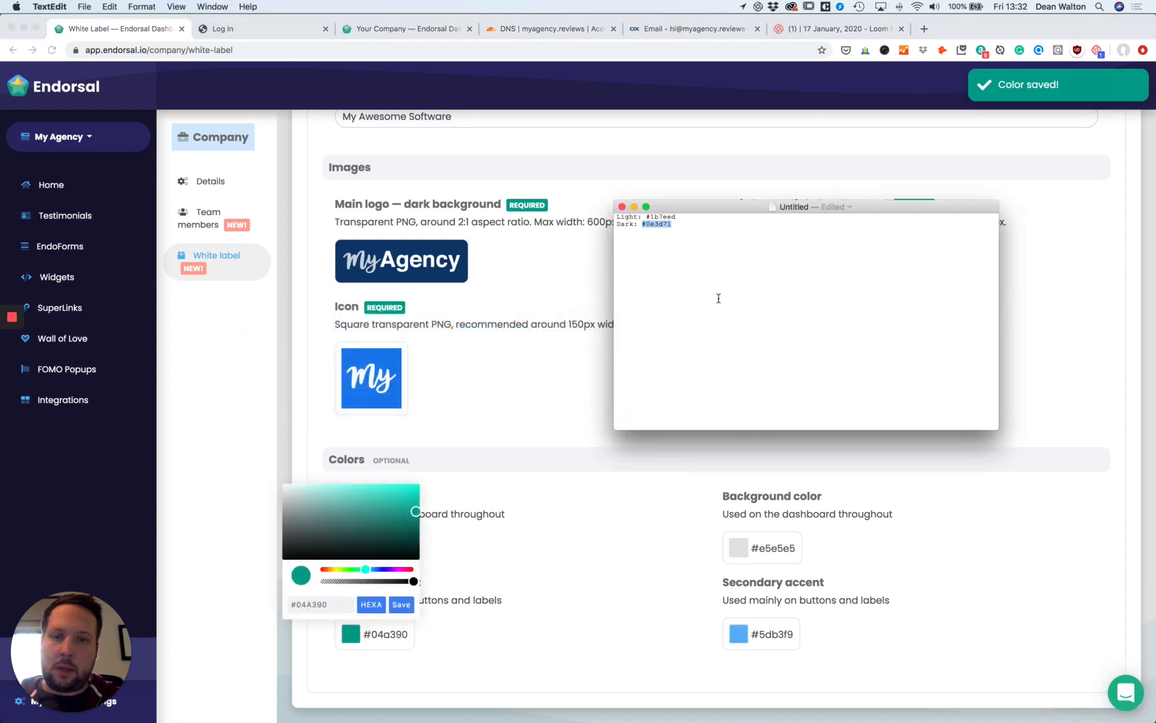
pyautogui.moveTo(676, 216); pyautogui.dragTo(645, 218)
pyautogui.press('super+c')
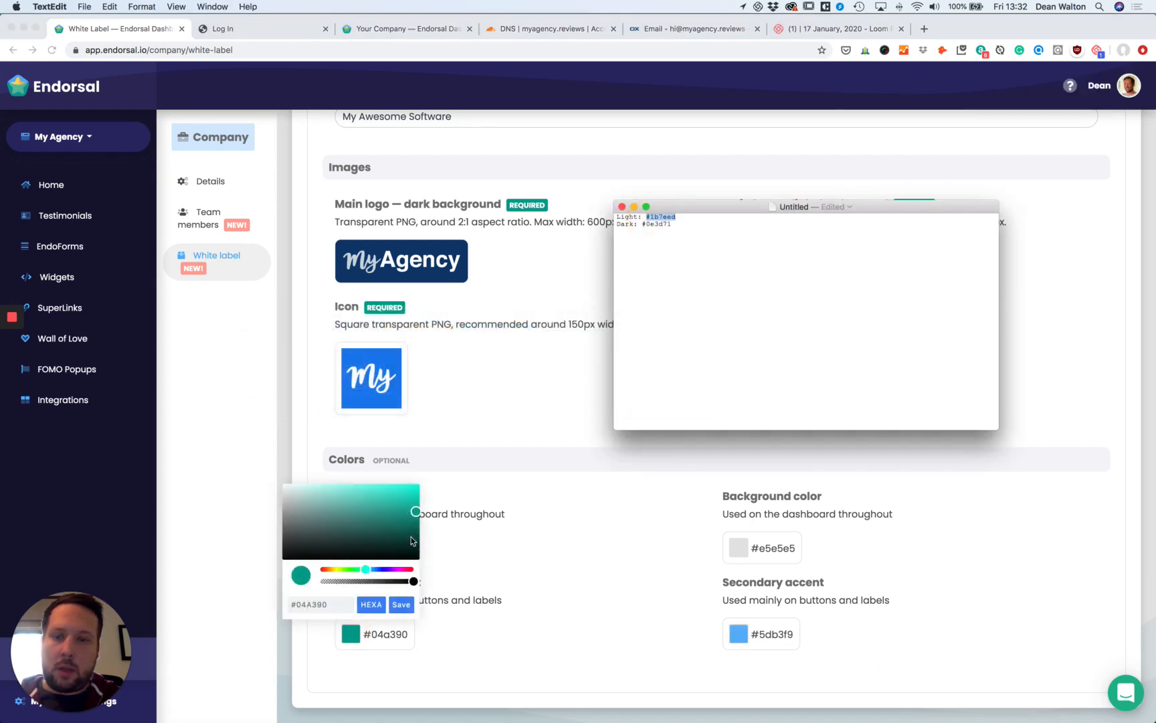
pyautogui.click(318, 604)
pyautogui.press('super+a')
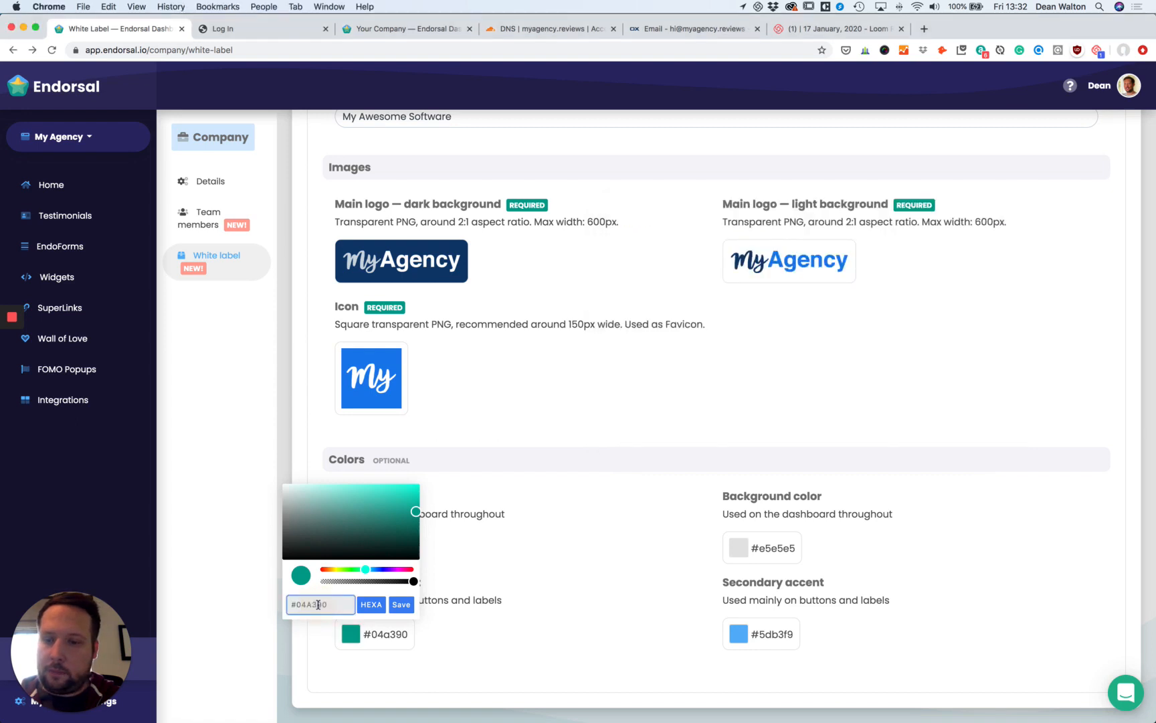
pyautogui.press('super+v')
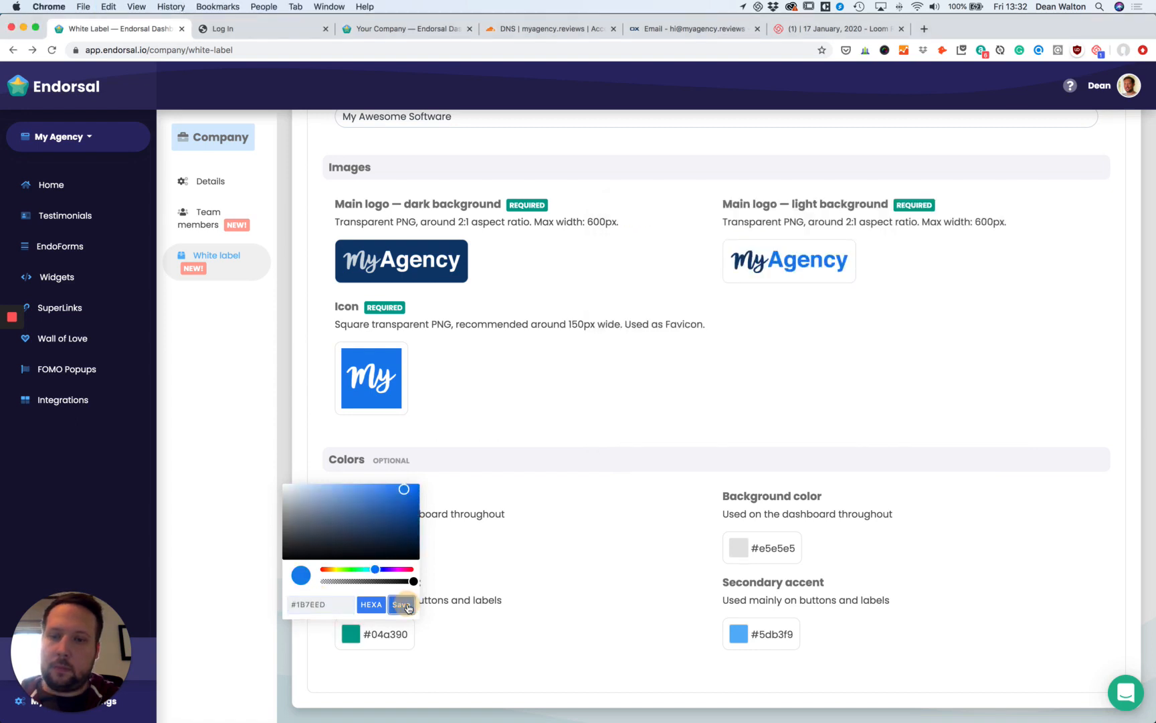
pyautogui.click(402, 604)
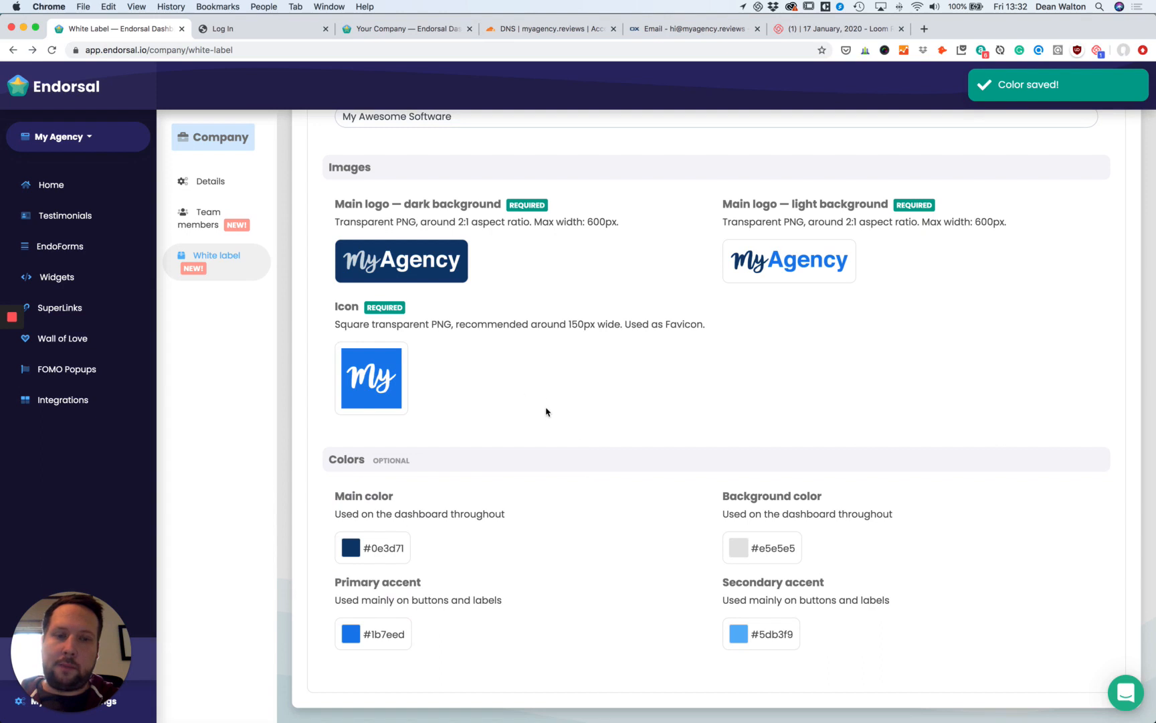
pyautogui.click(266, 33)
# Reload the MyAgency login page to preview the branding, then return to the White Label settings.
pyautogui.click(51, 51)
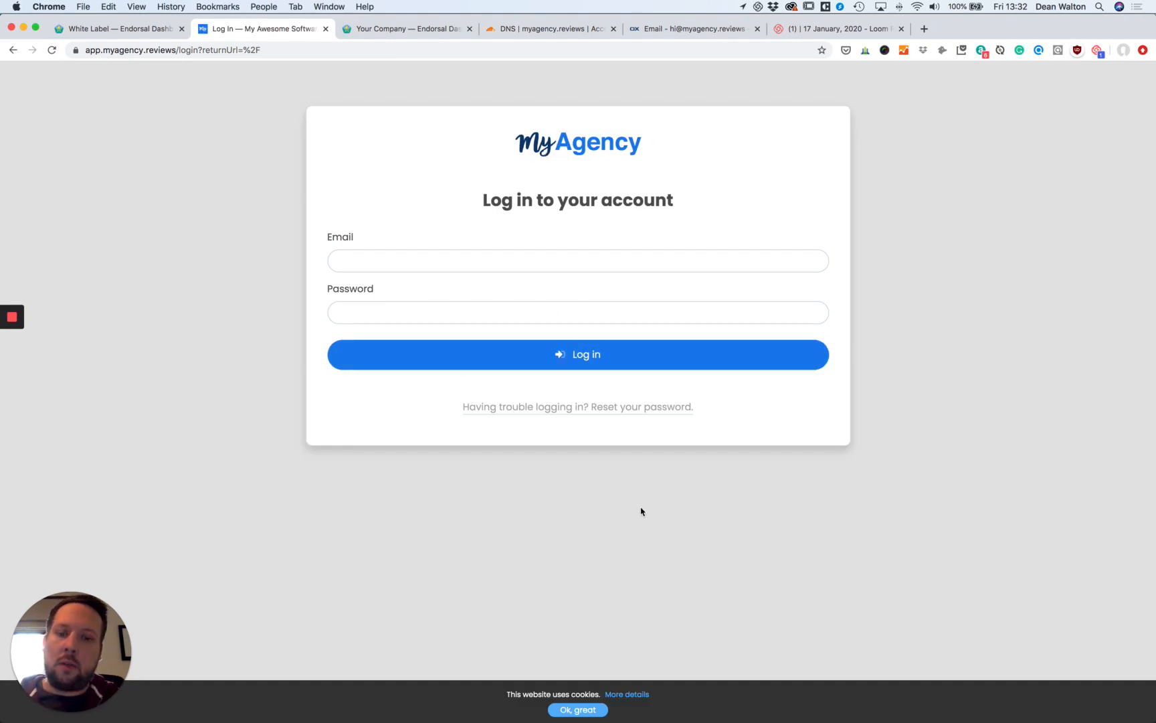
pyautogui.click(132, 30)
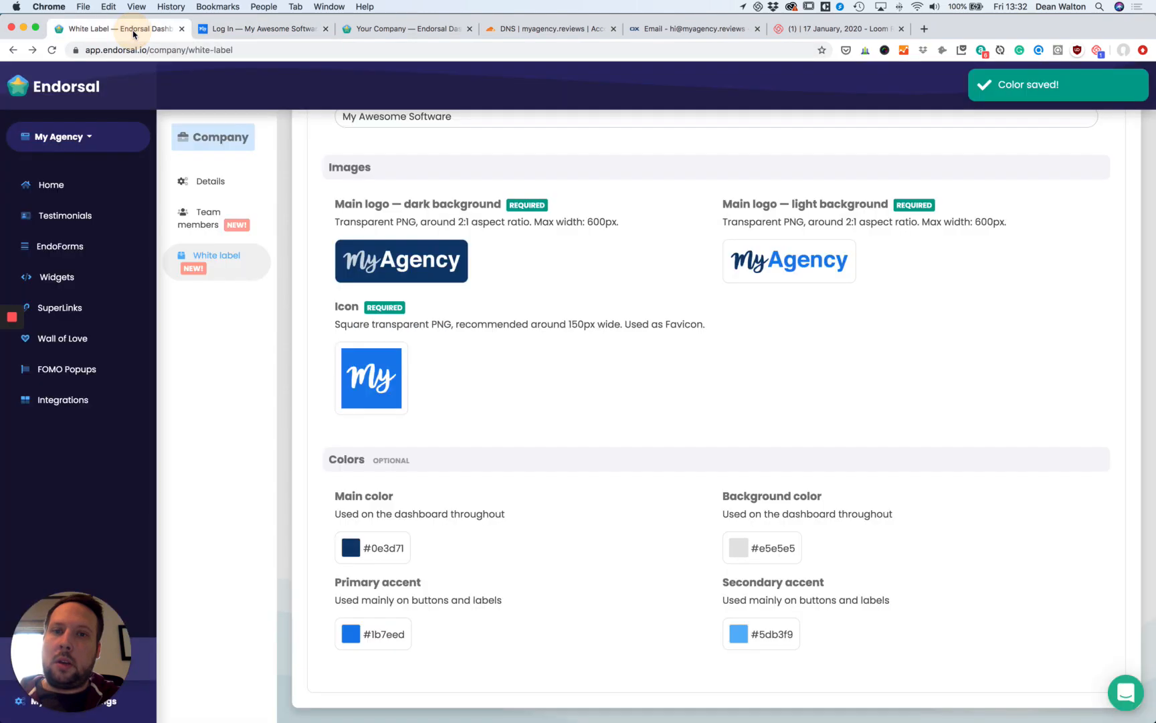
pyautogui.scroll(3, 904, 370)
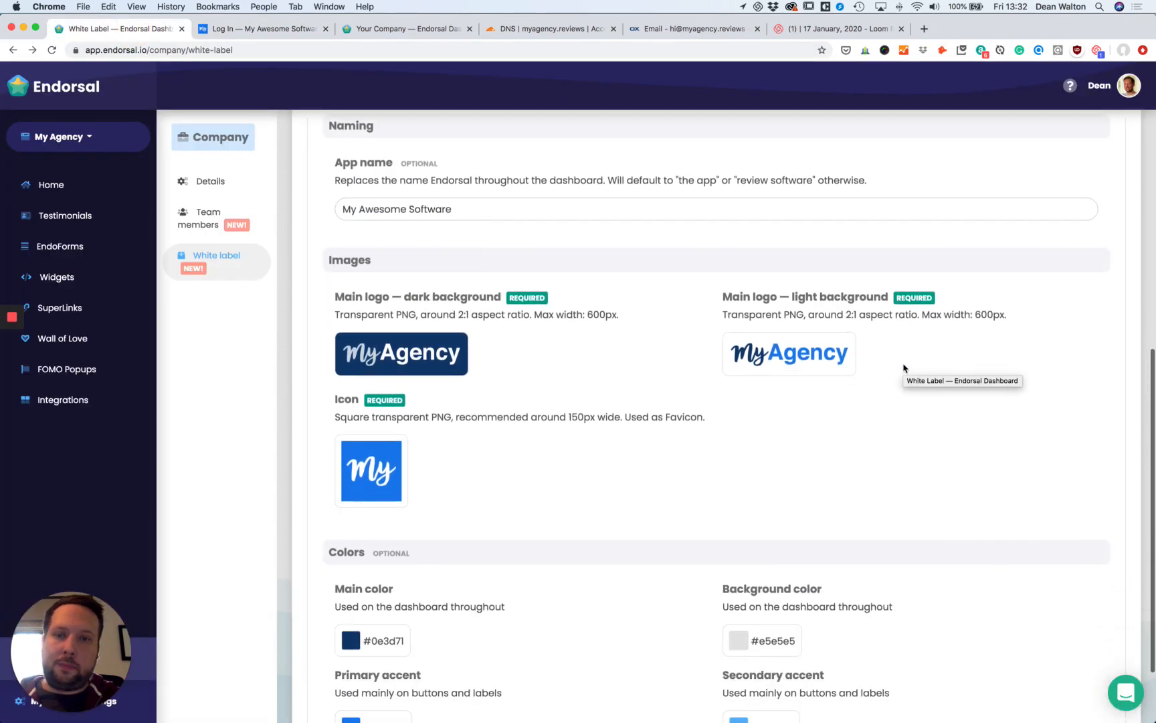
pyautogui.scroll(-3, 903, 367)
pyautogui.scroll(3, 637, 281)
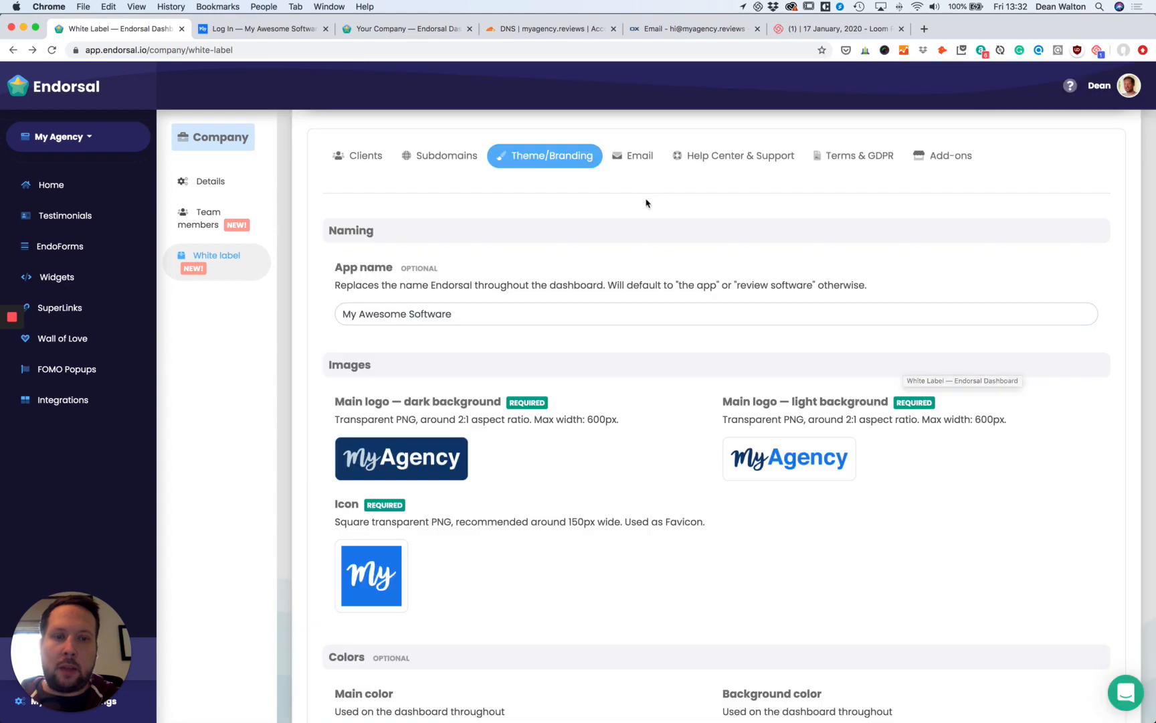
# Enter the agency's sending email address and sender name in Email settings and save them.
pyautogui.click(636, 157)
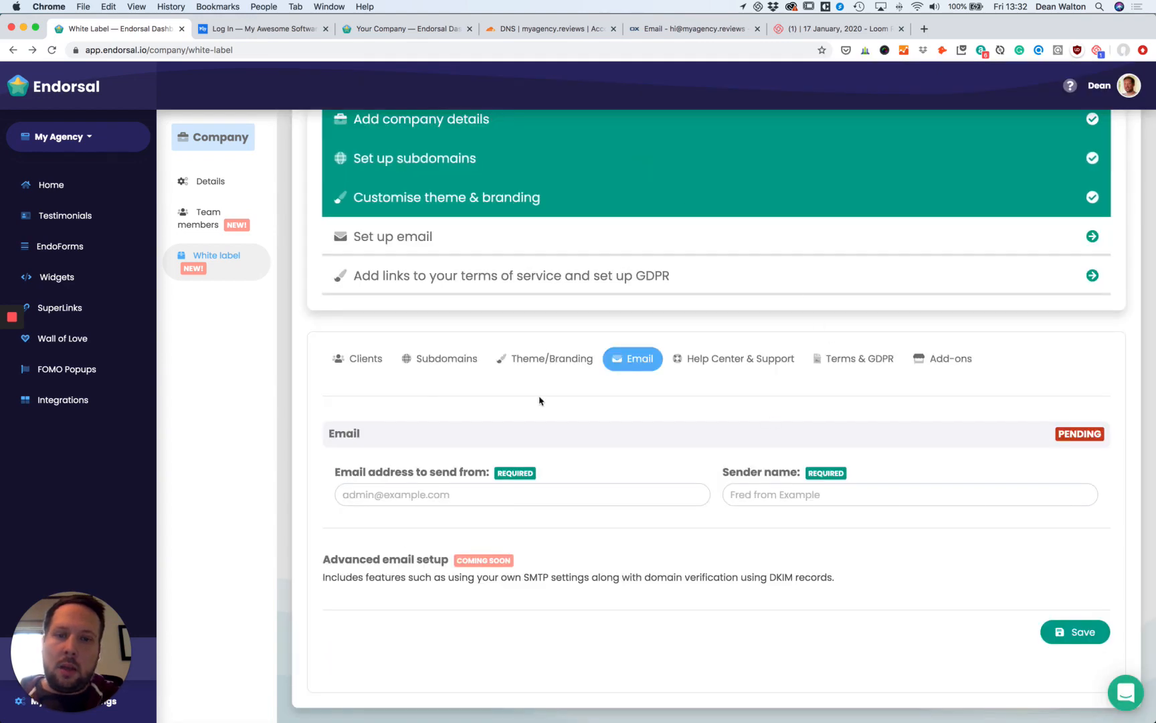
pyautogui.scroll(2, 424, 435)
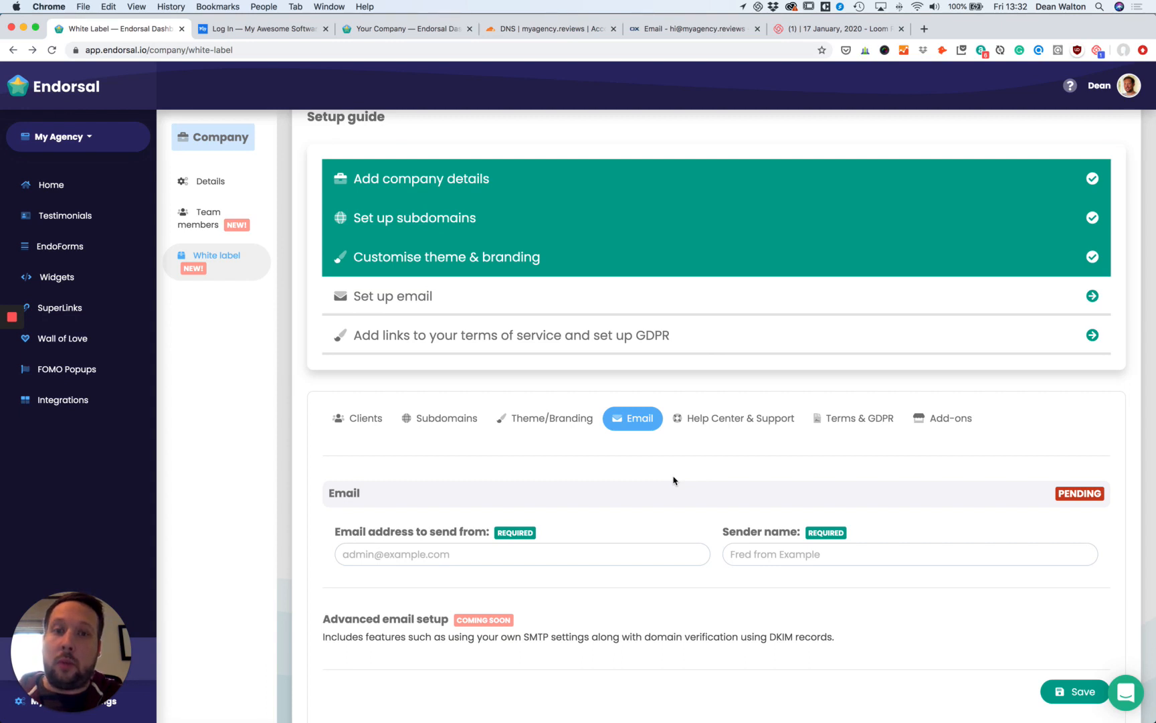
pyautogui.click(412, 560)
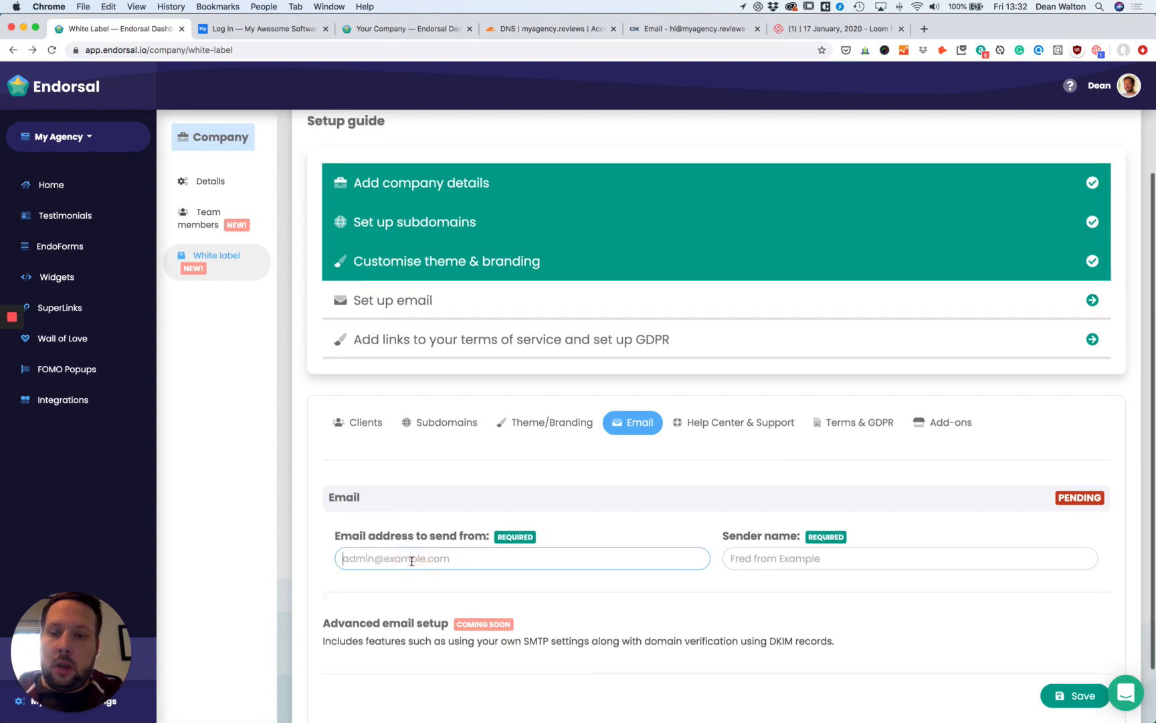
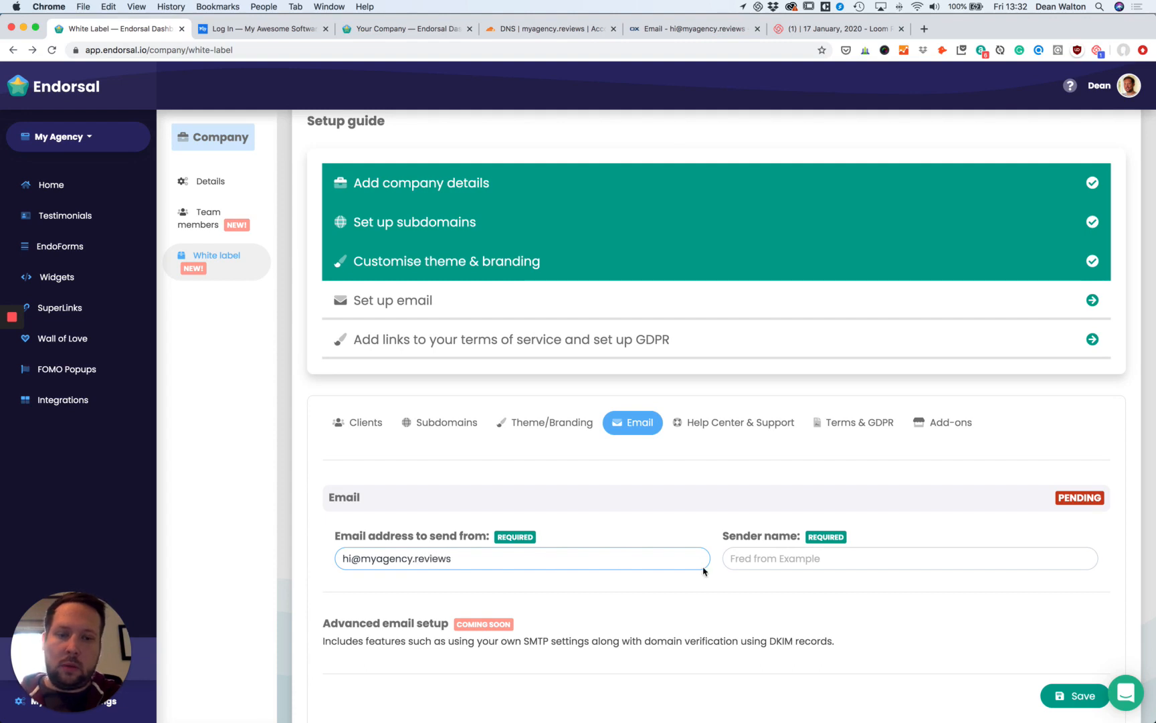
pyautogui.click(782, 558)
pyautogui.write('Dean')
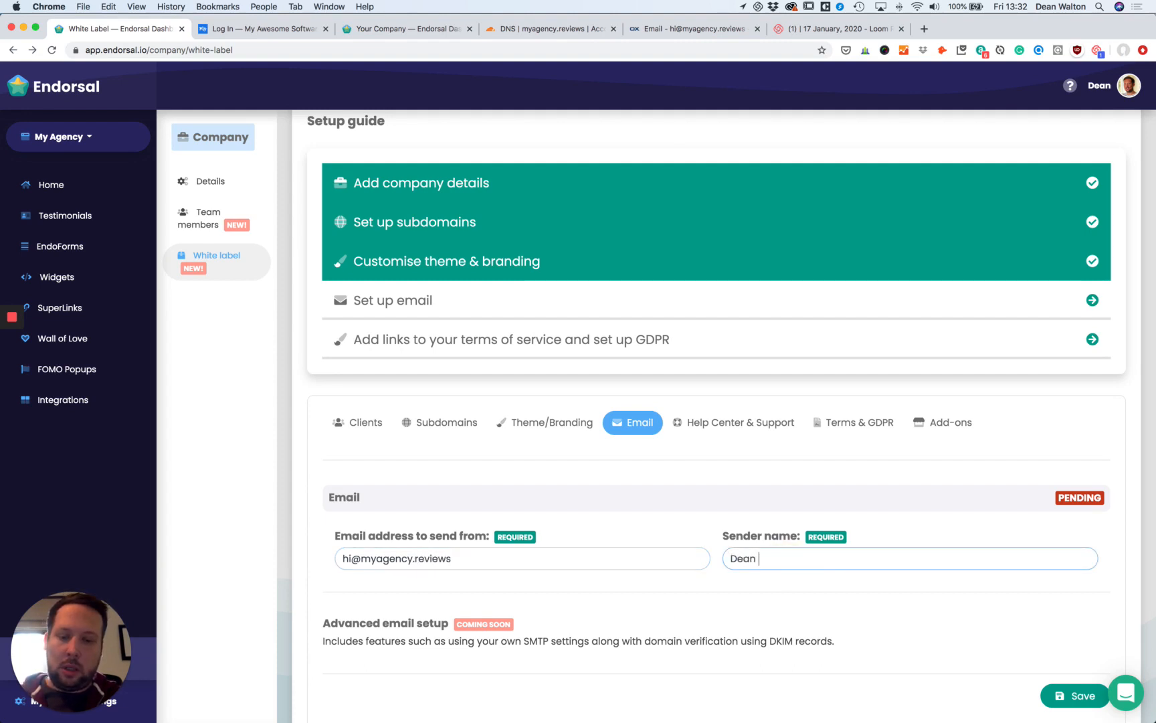
pyautogui.write(' from My Agency')
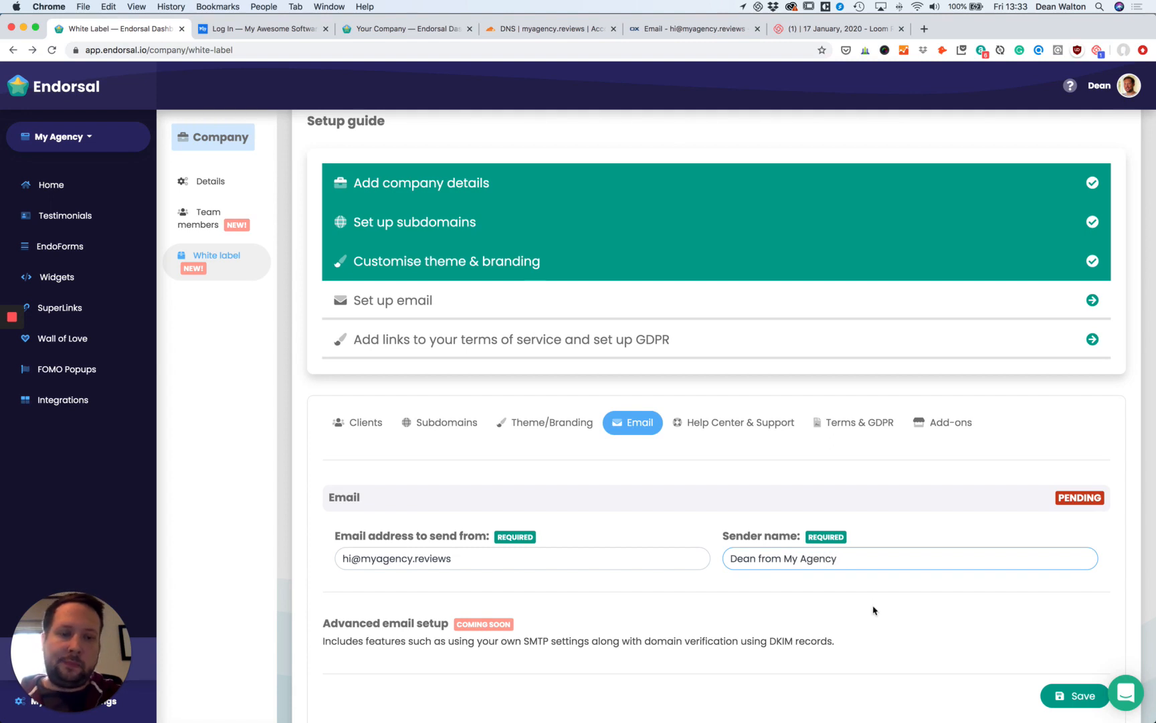
pyautogui.scroll(-2, 872, 609)
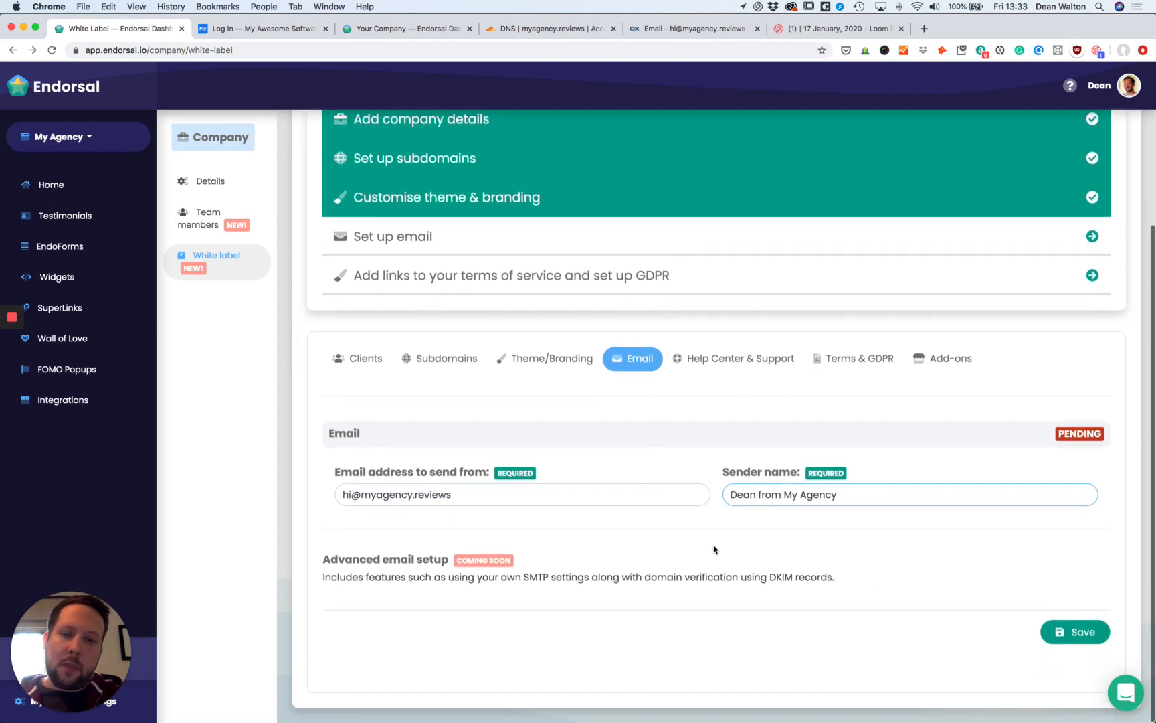
pyautogui.click(1068, 633)
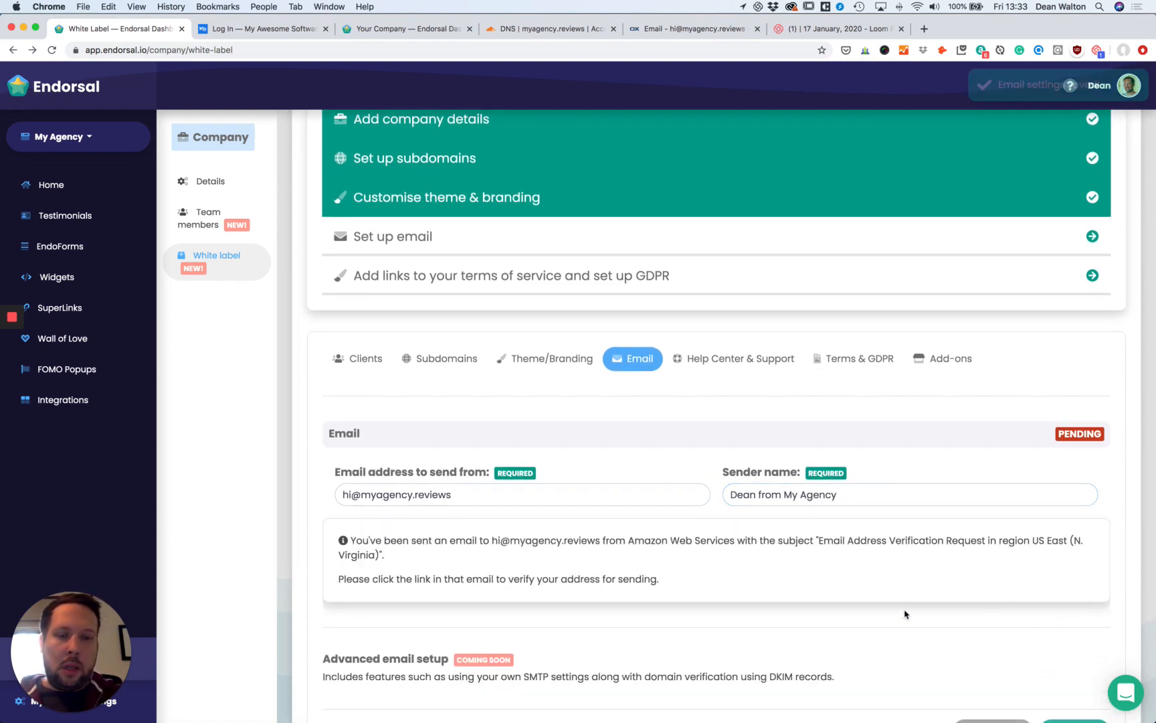
pyautogui.scroll(-2, 432, 532)
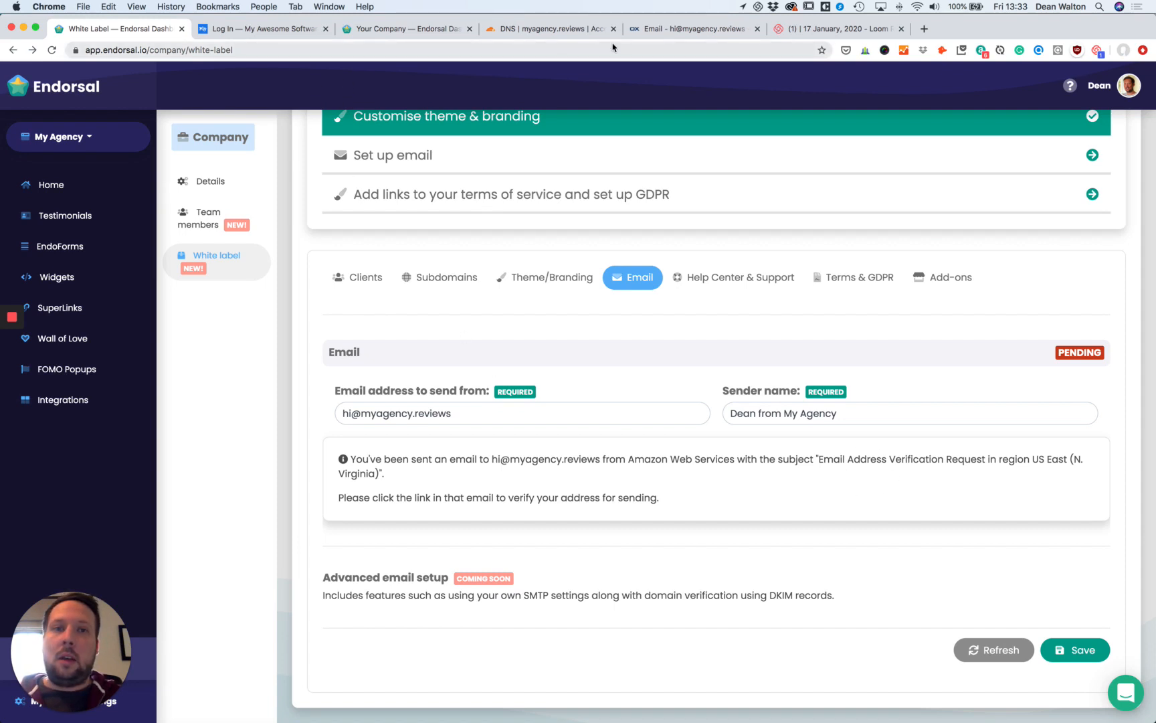
# Open the Amazon Web Services verification email in webmail and follow its verification link.
pyautogui.click(690, 35)
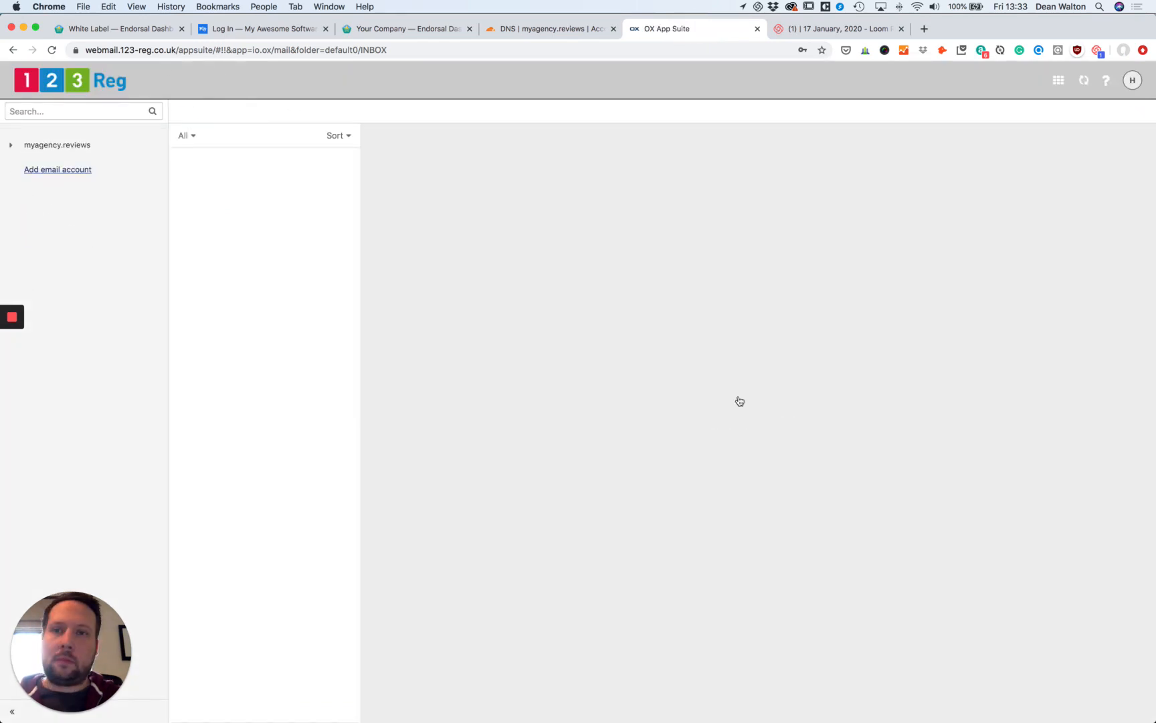
pyautogui.click(271, 178)
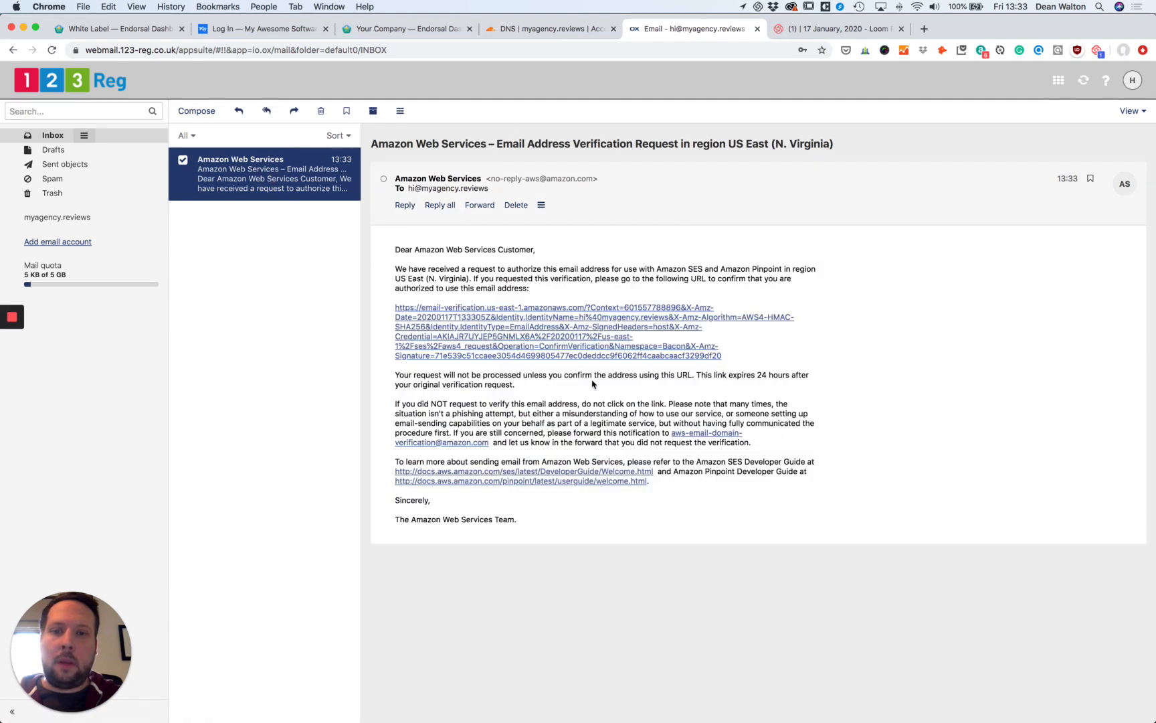
pyautogui.click(580, 344)
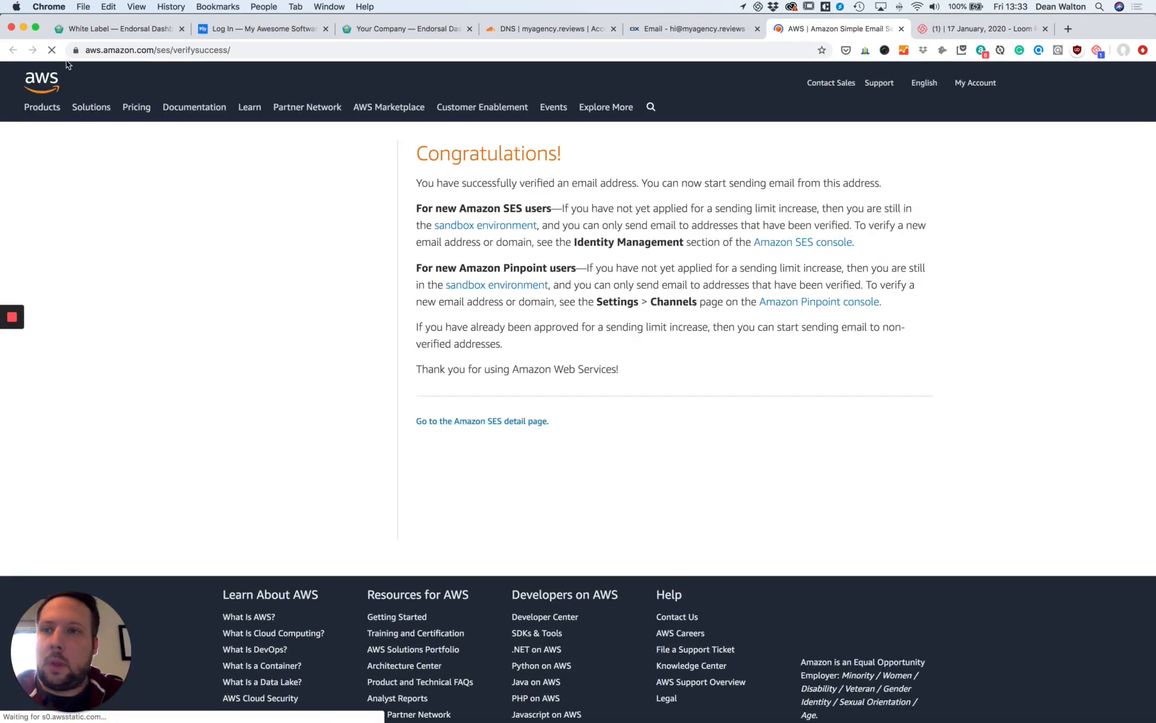
pyautogui.click(126, 33)
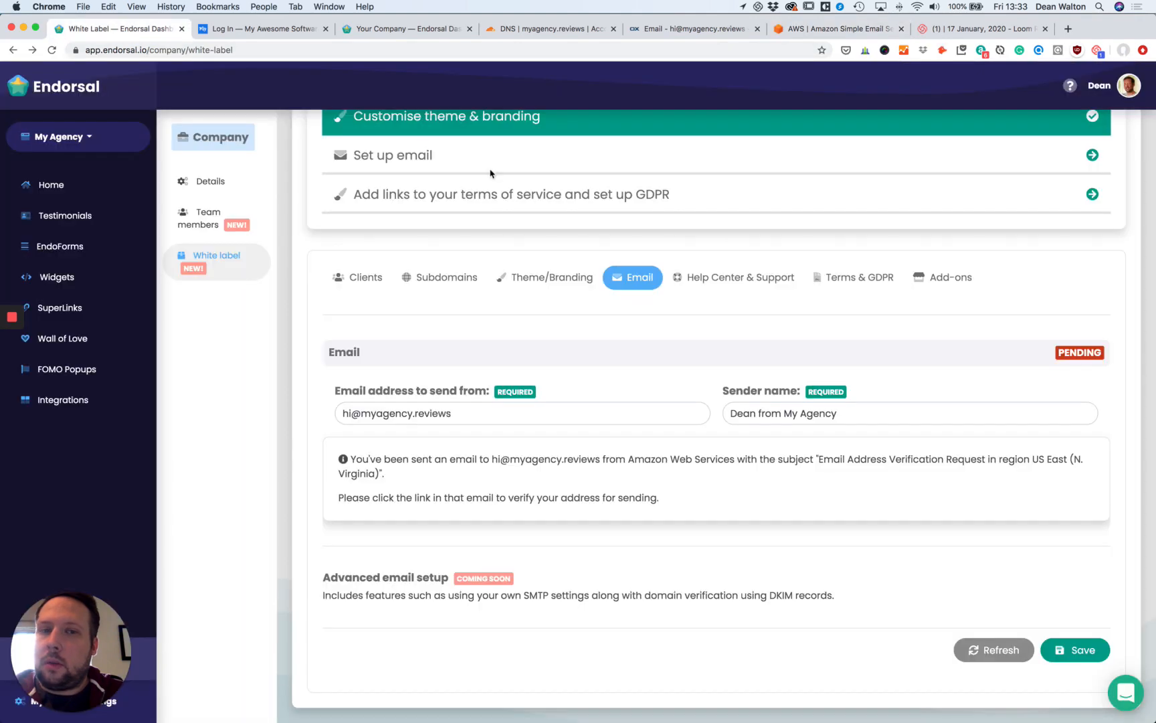
# Refresh the email settings so the sending address shows verified, then go to Terms & GDPR.
pyautogui.click(990, 649)
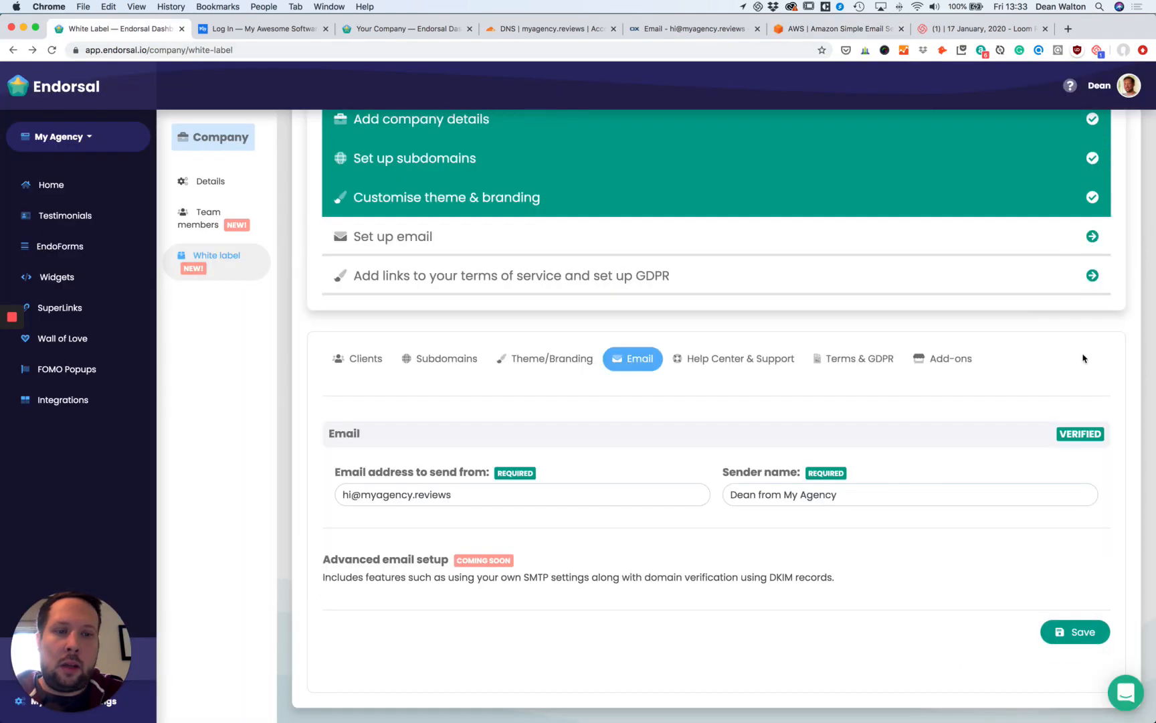
pyautogui.scroll(3, 836, 430)
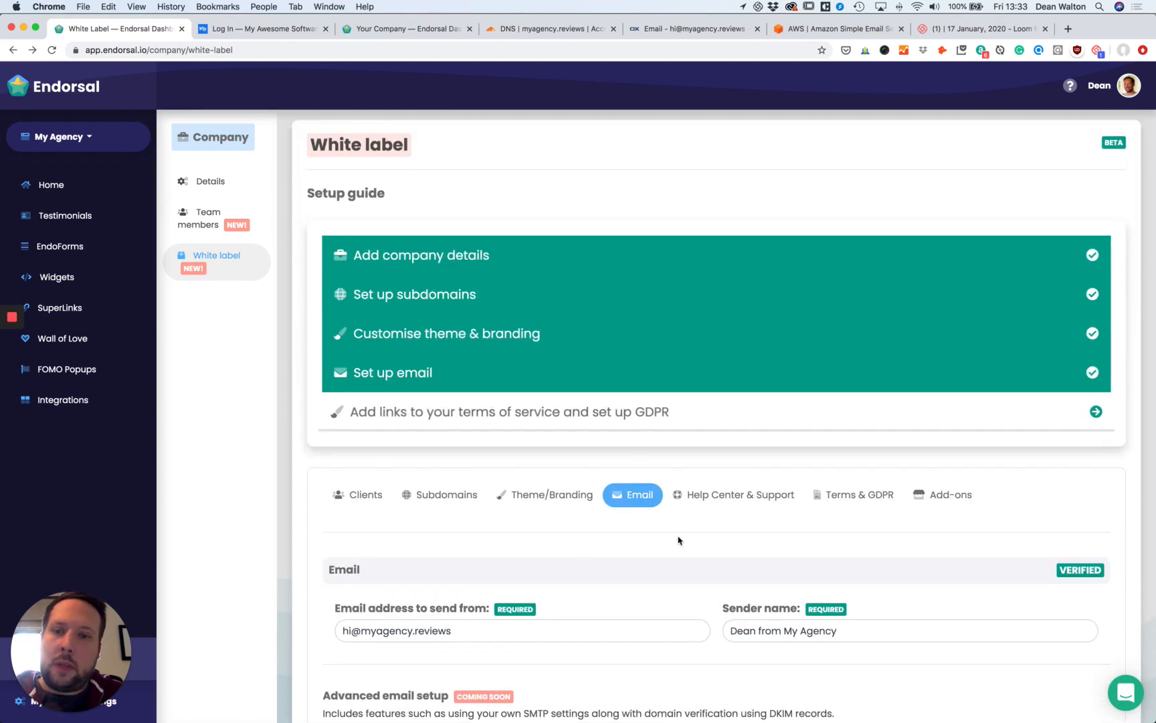
pyautogui.scroll(-3, 602, 522)
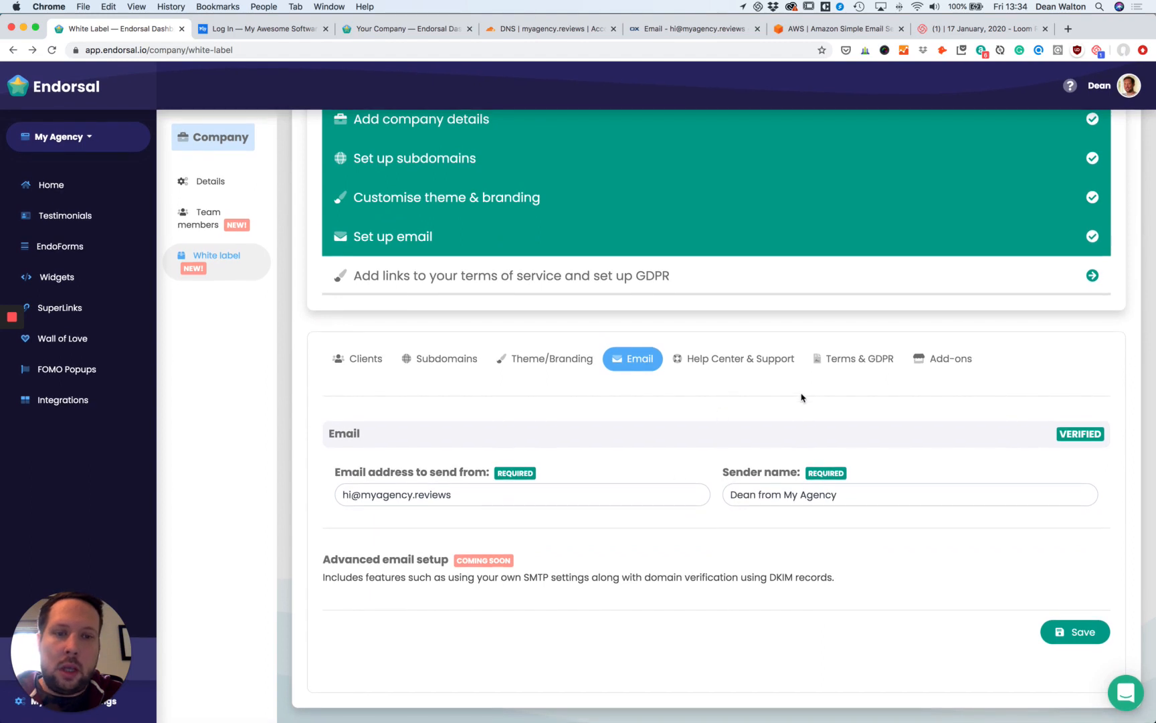
pyautogui.click(847, 359)
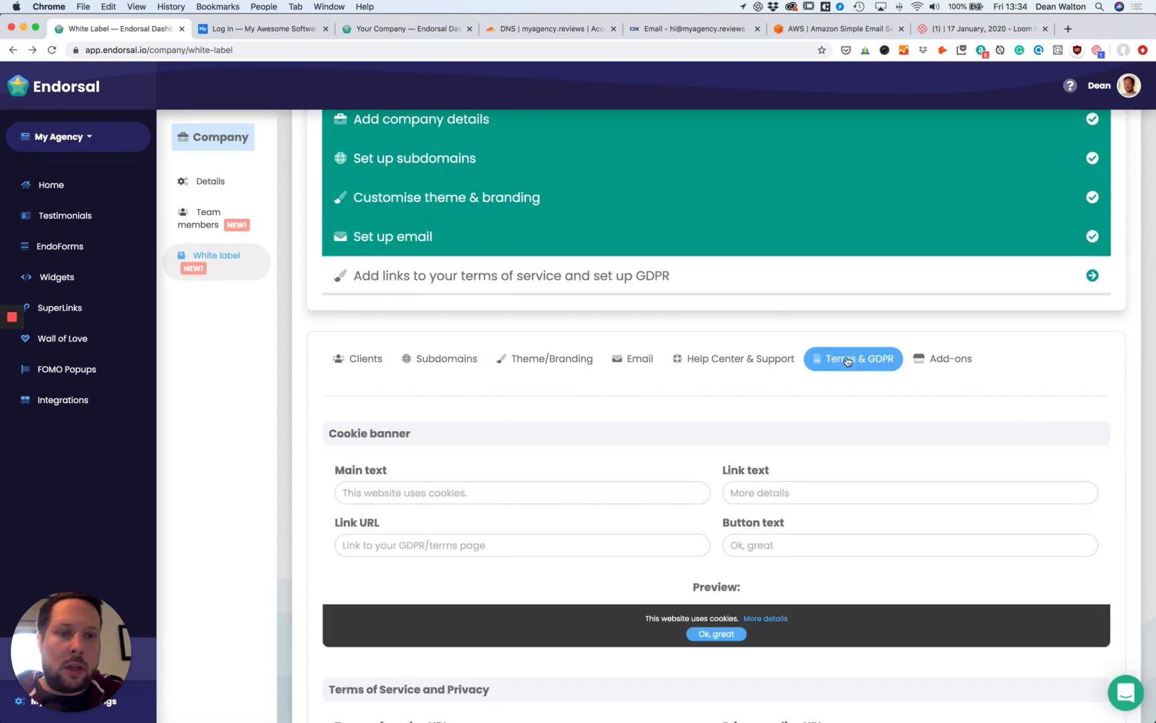
# Change the cookie banner main text to 'Hi, we use cookies.' and save it.
pyautogui.scroll(-3, 576, 382)
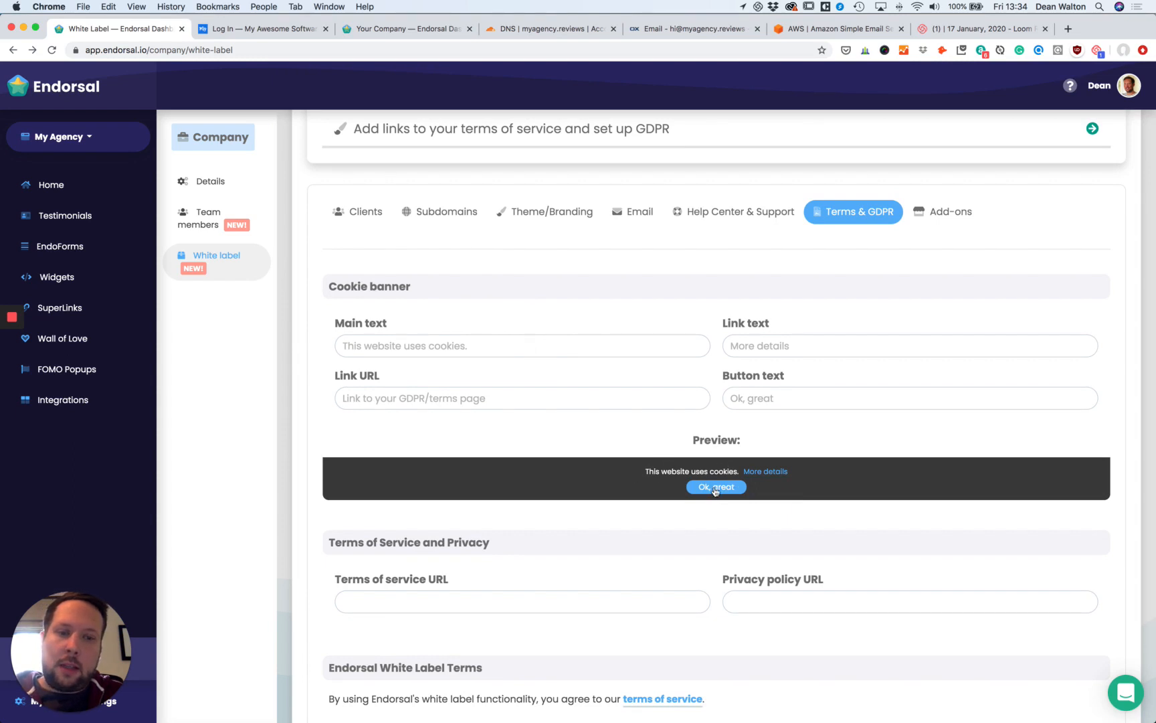
pyautogui.click(261, 29)
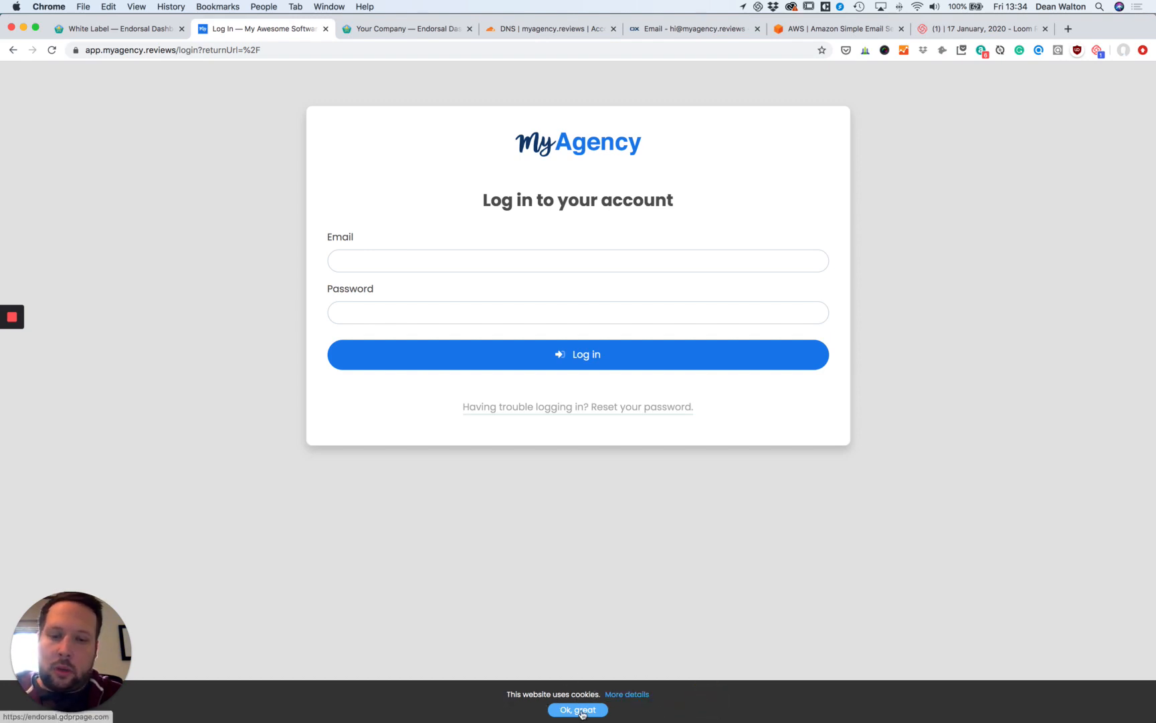
pyautogui.click(152, 30)
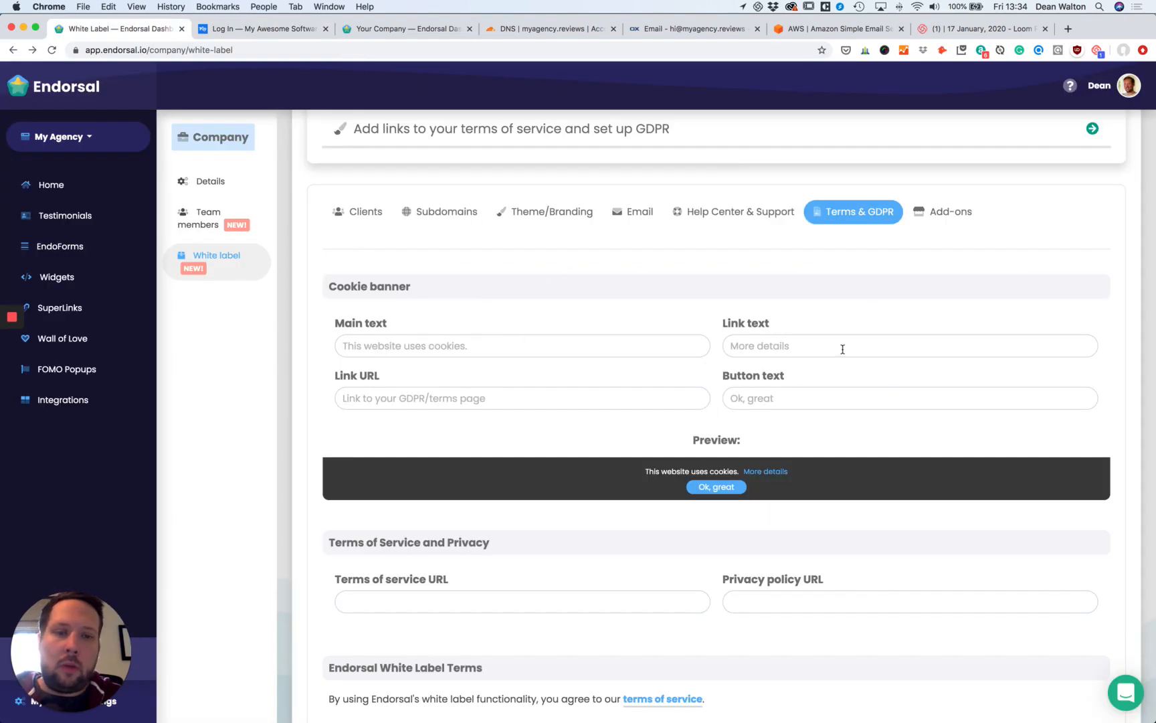
pyautogui.click(548, 346)
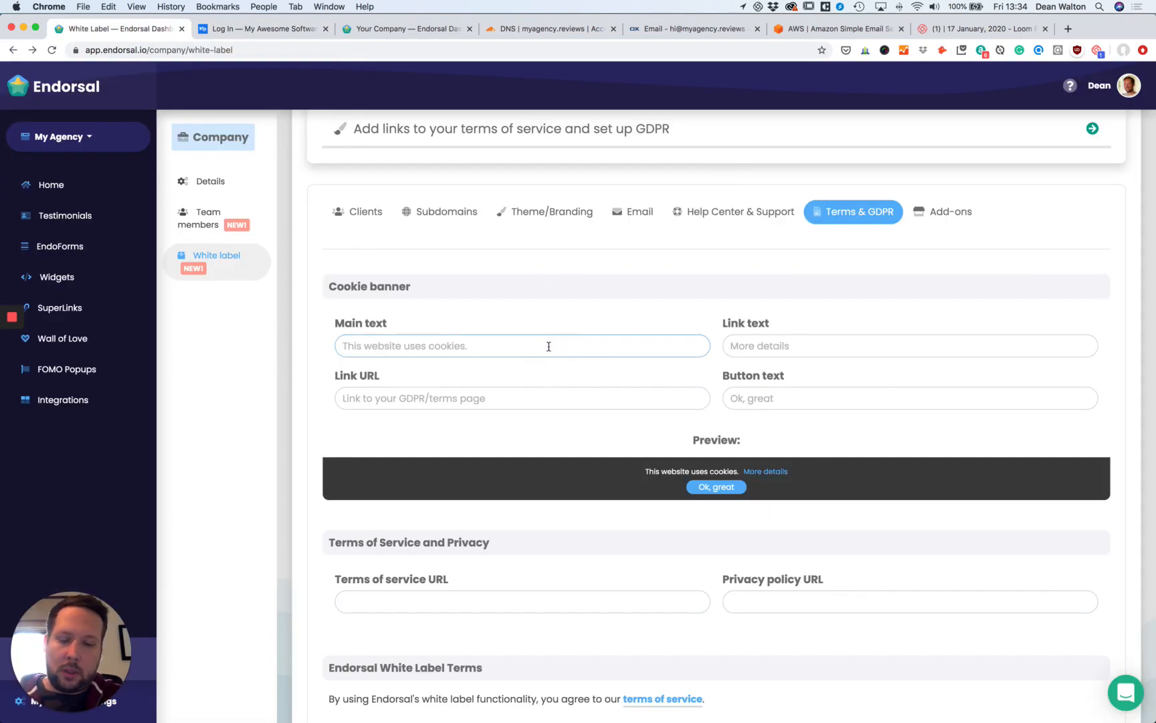
pyautogui.write('Hi, ')
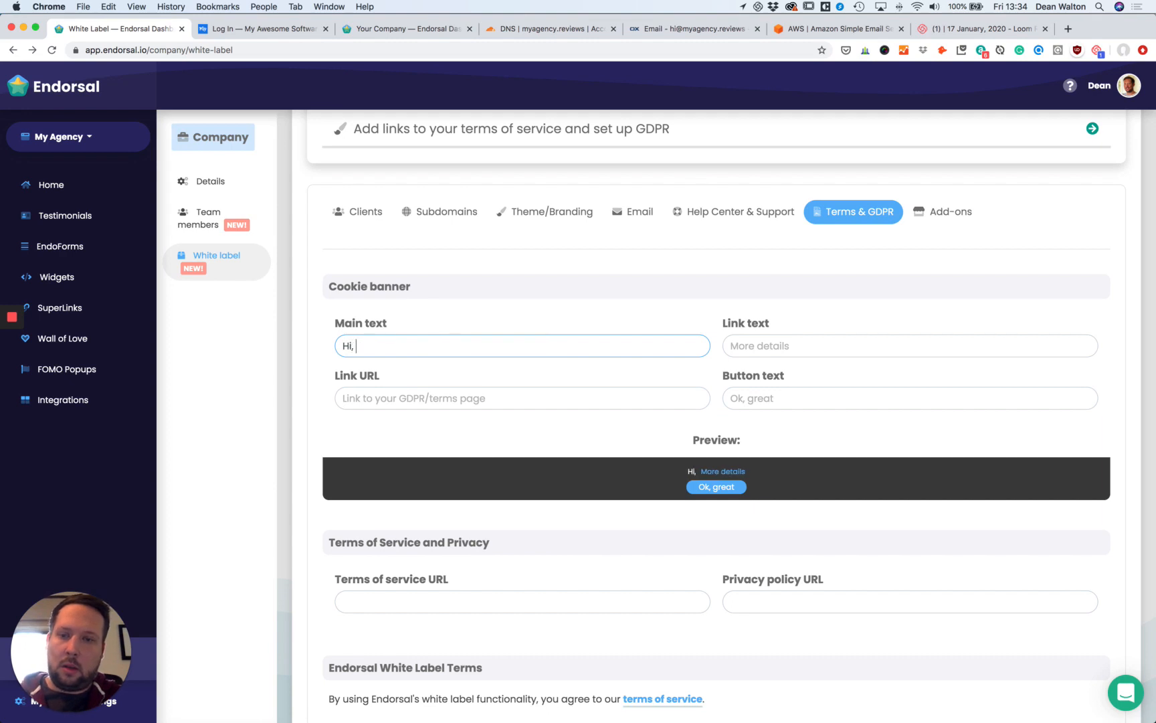
pyautogui.write('we use cookie.')
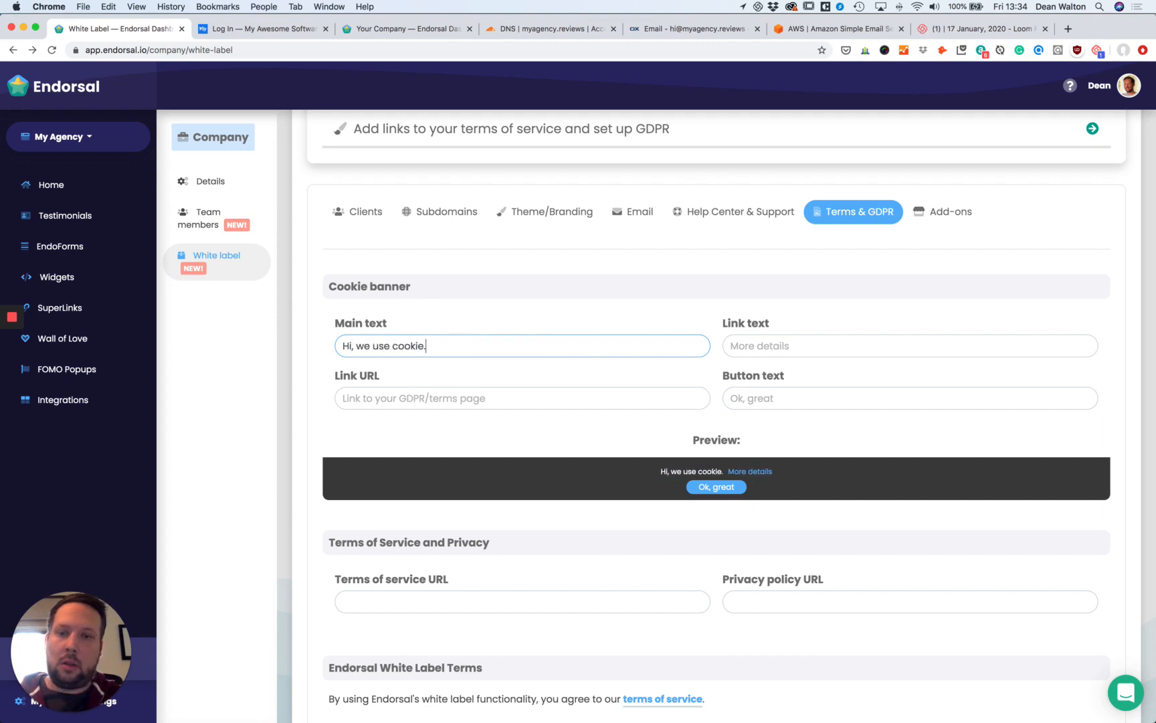
pyautogui.press('BackSpace')
pyautogui.write('s.')
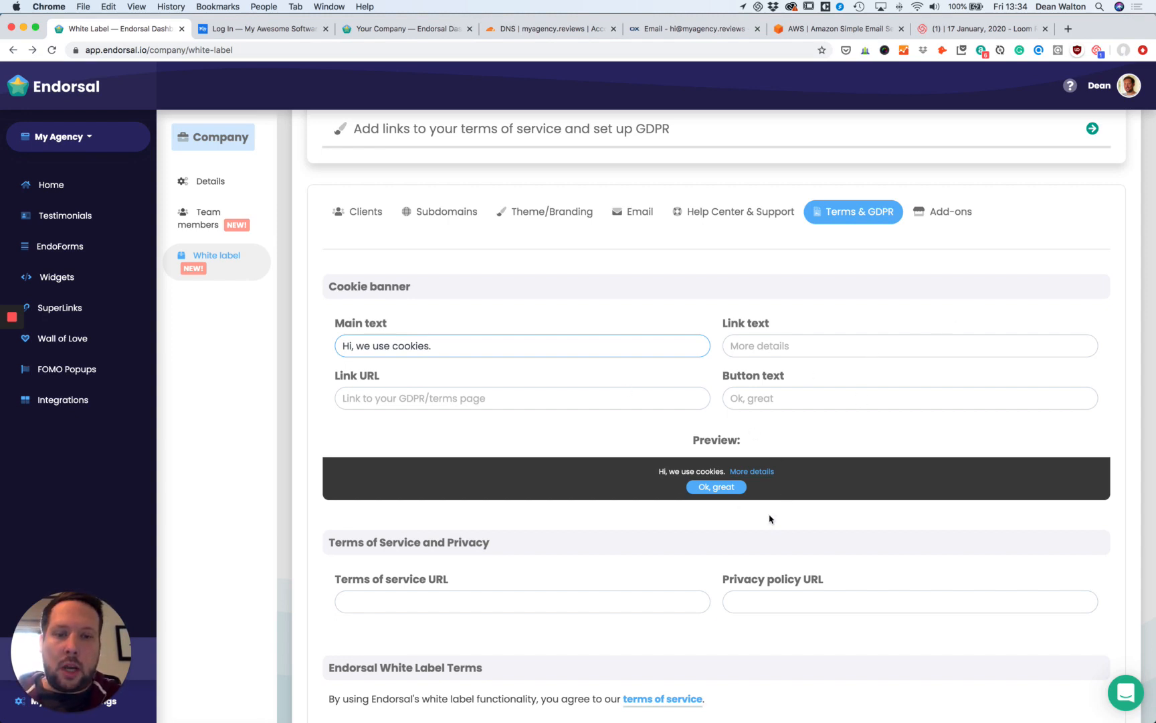
pyautogui.scroll(-3, 779, 522)
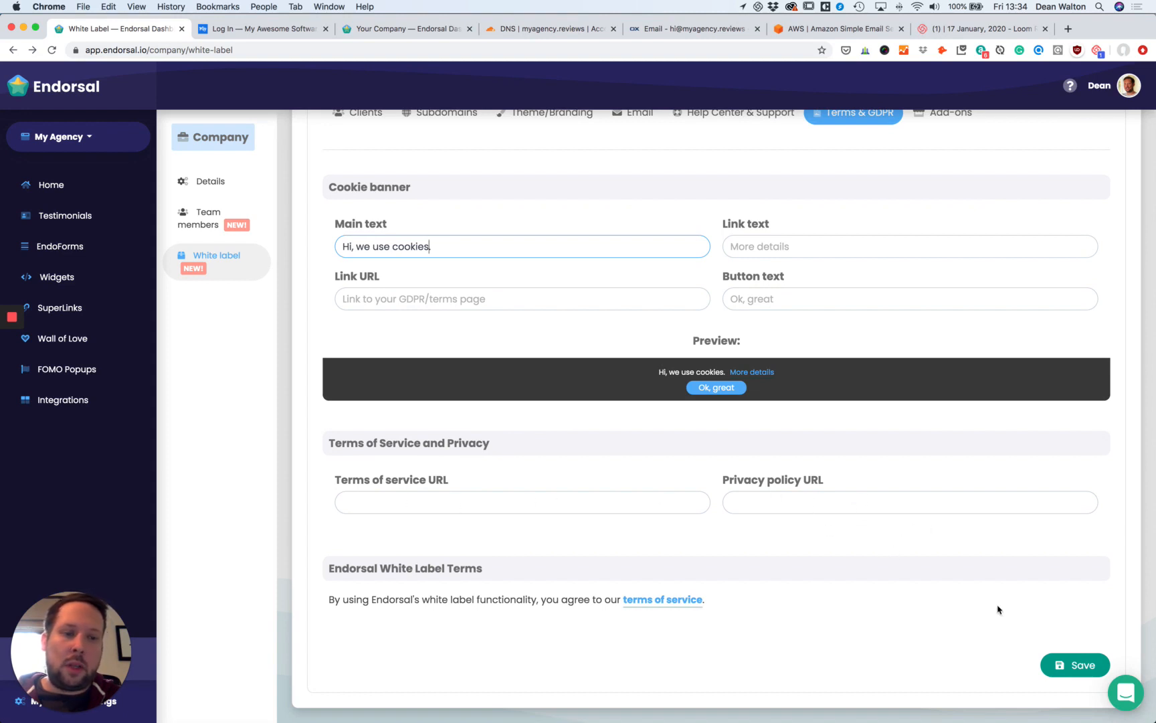
pyautogui.click(1072, 667)
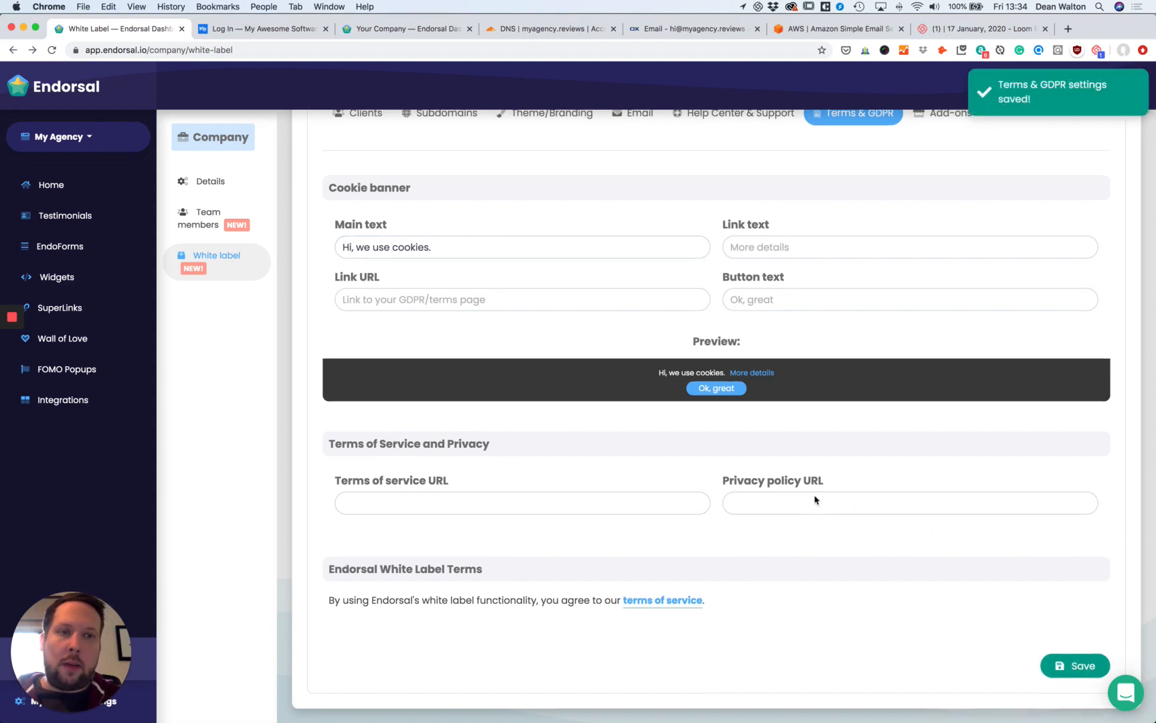
pyautogui.scroll(5, 816, 498)
pyautogui.scroll(2, 918, 440)
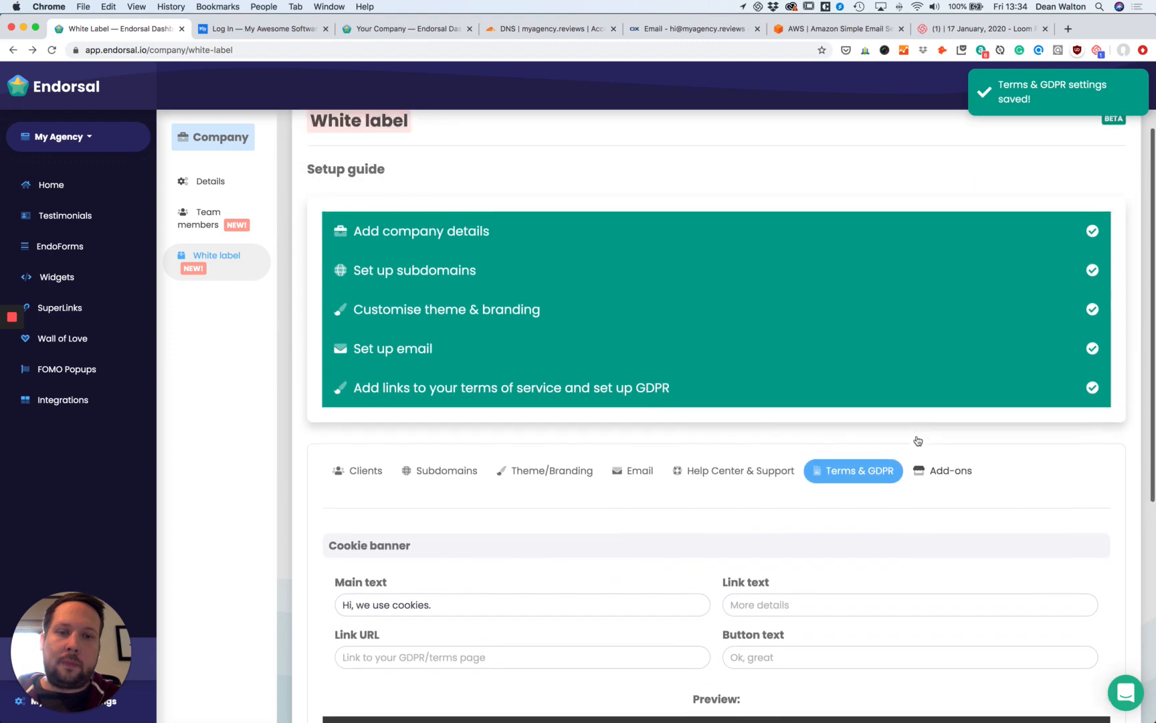
# Review Help Center & Support, leaving Intercom App ID and Help Center URL empty, then reload.
pyautogui.click(763, 508)
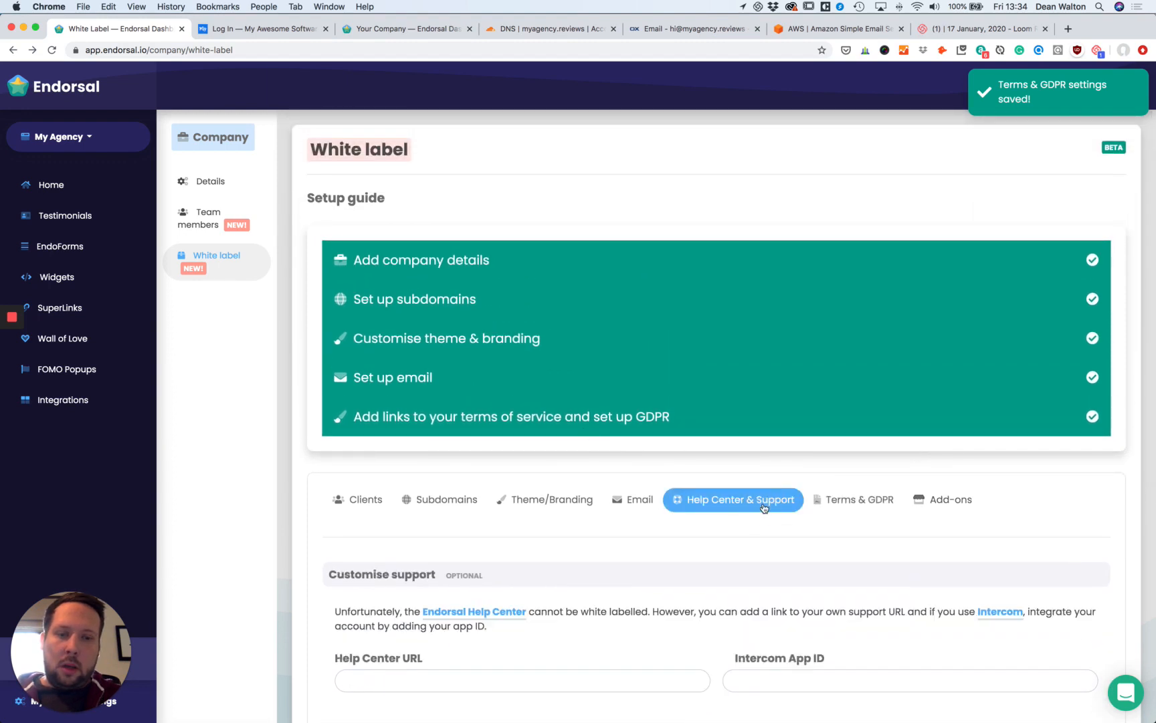
pyautogui.scroll(-2, 676, 506)
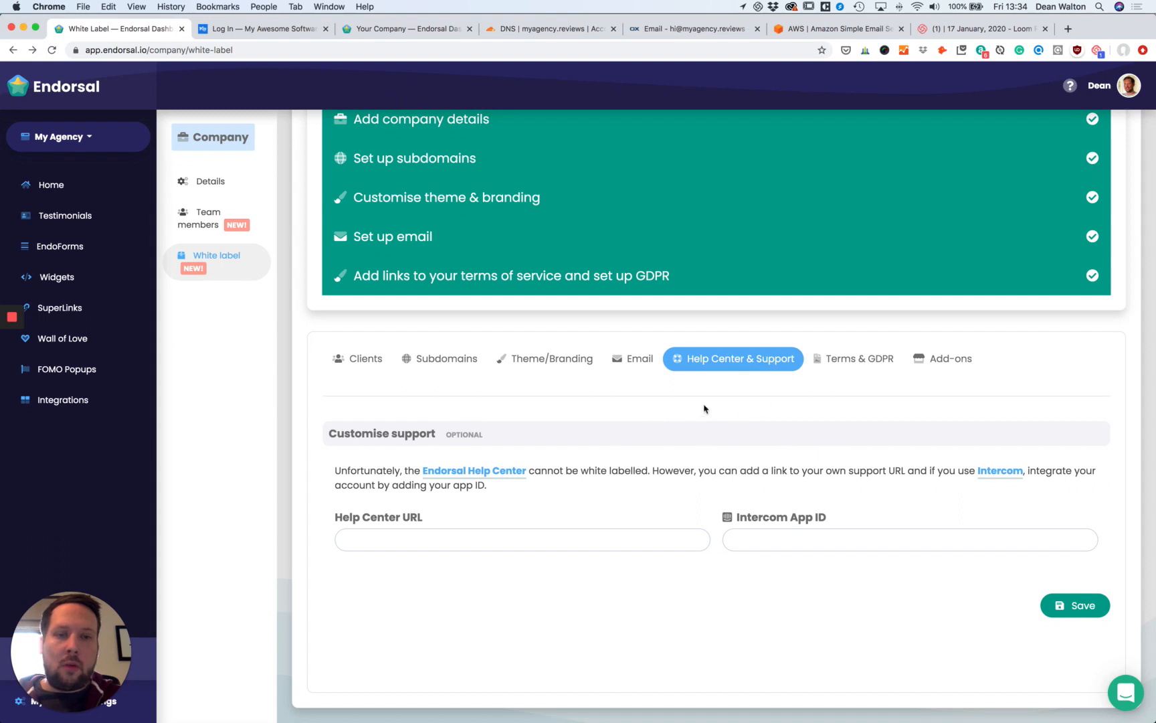
pyautogui.click(754, 537)
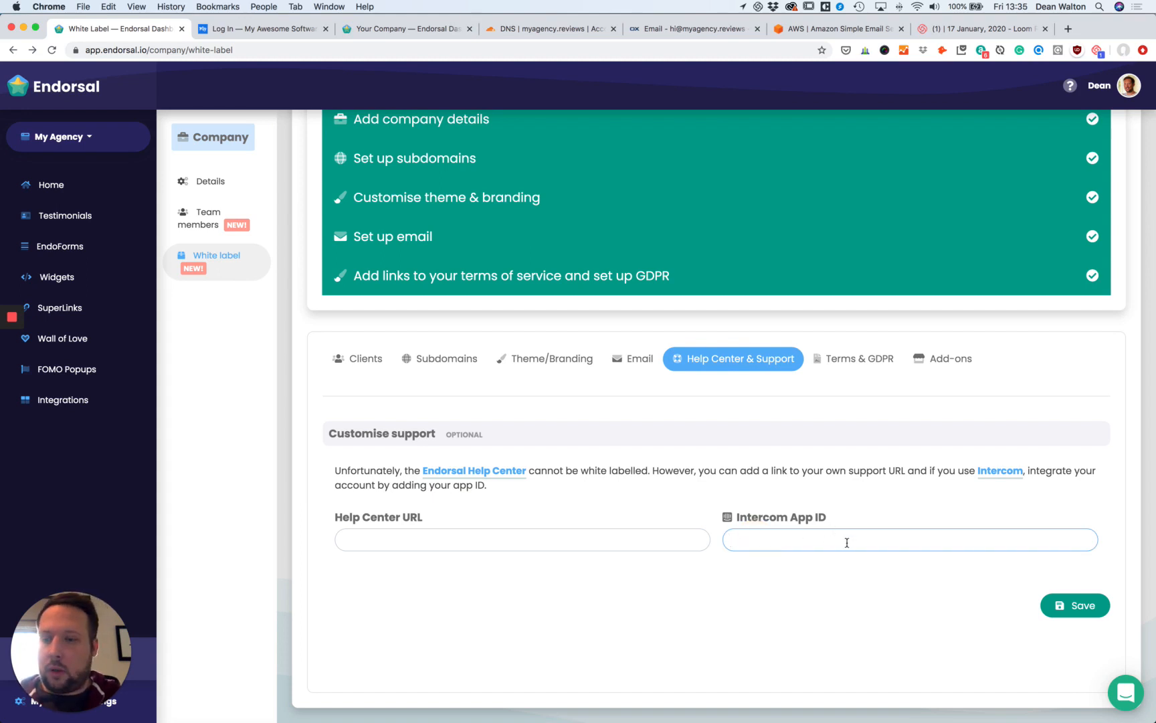
pyautogui.click(387, 543)
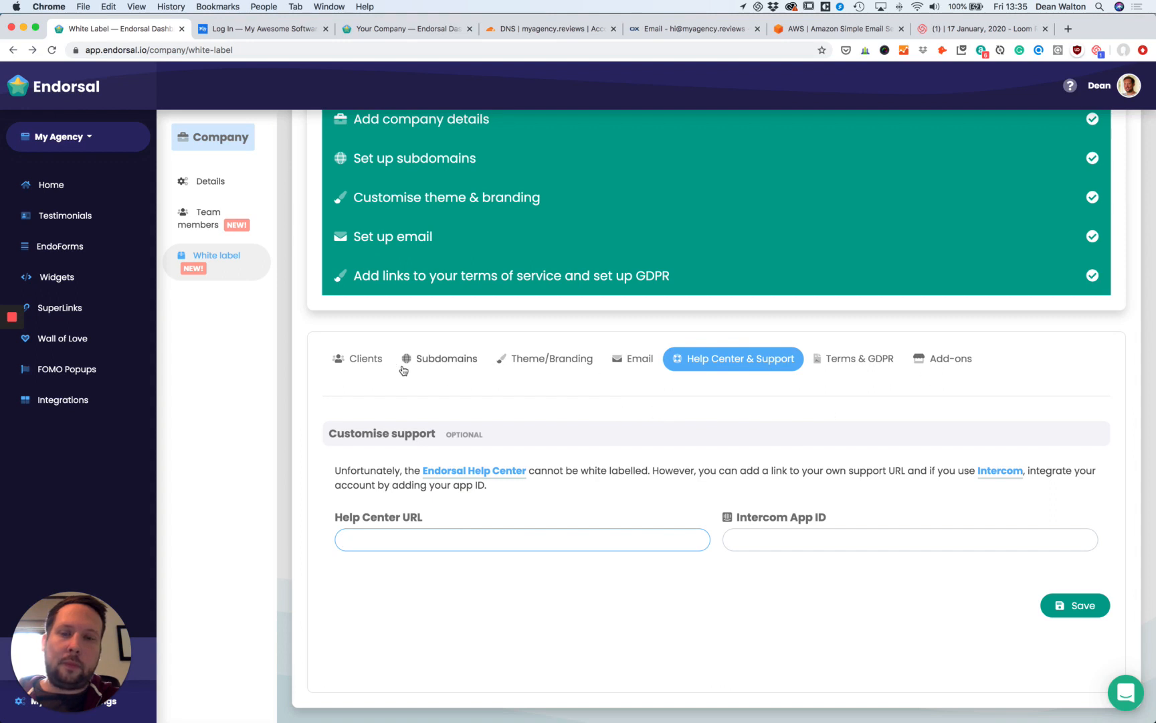
pyautogui.scroll(3, 924, 428)
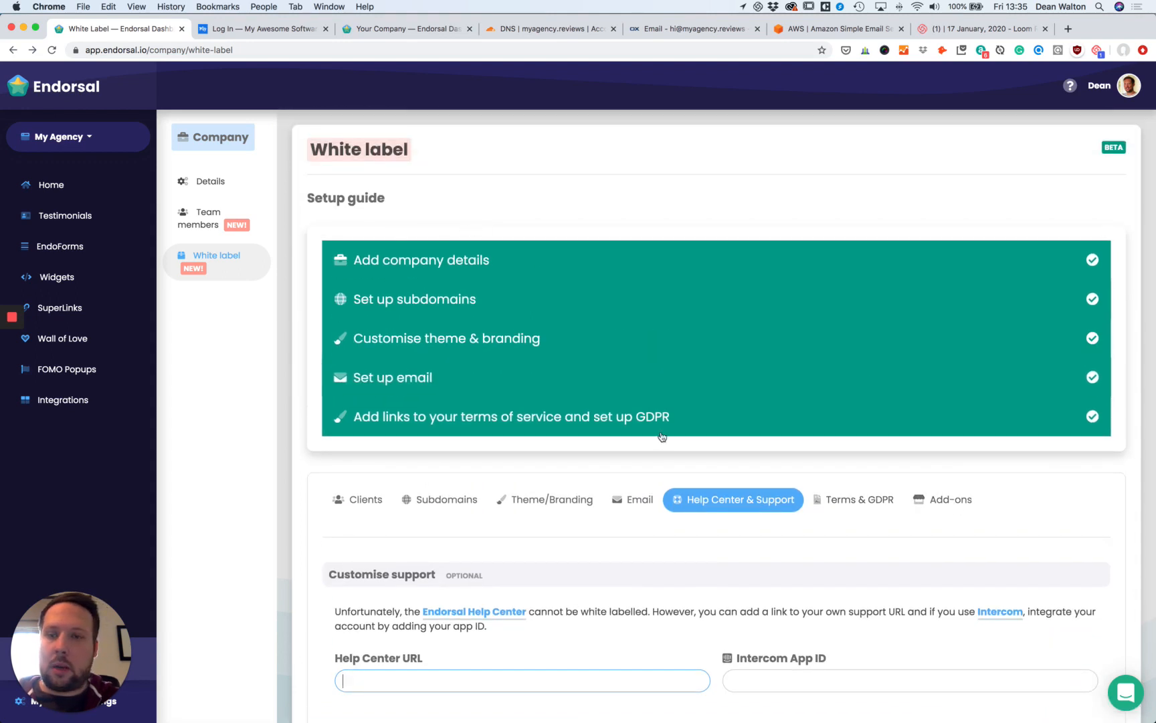
pyautogui.scroll(-2, 661, 436)
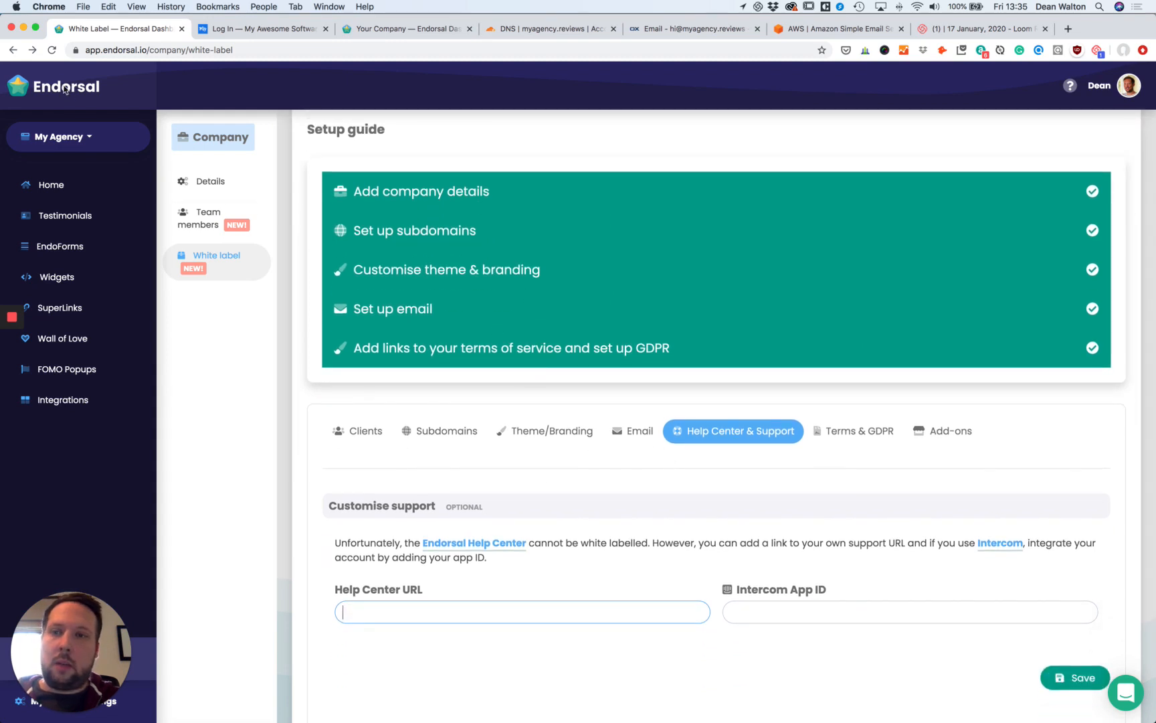
pyautogui.click(52, 49)
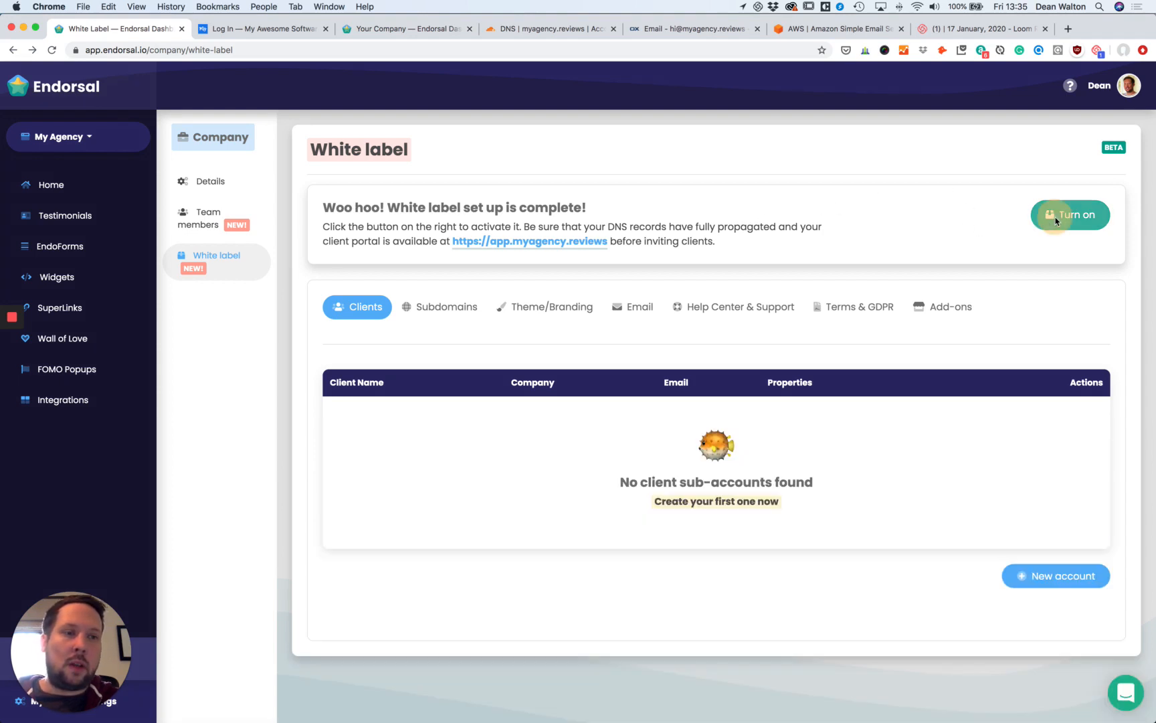
# Turn on white labelling from the setup-complete banner, then open the properties list.
pyautogui.click(1055, 217)
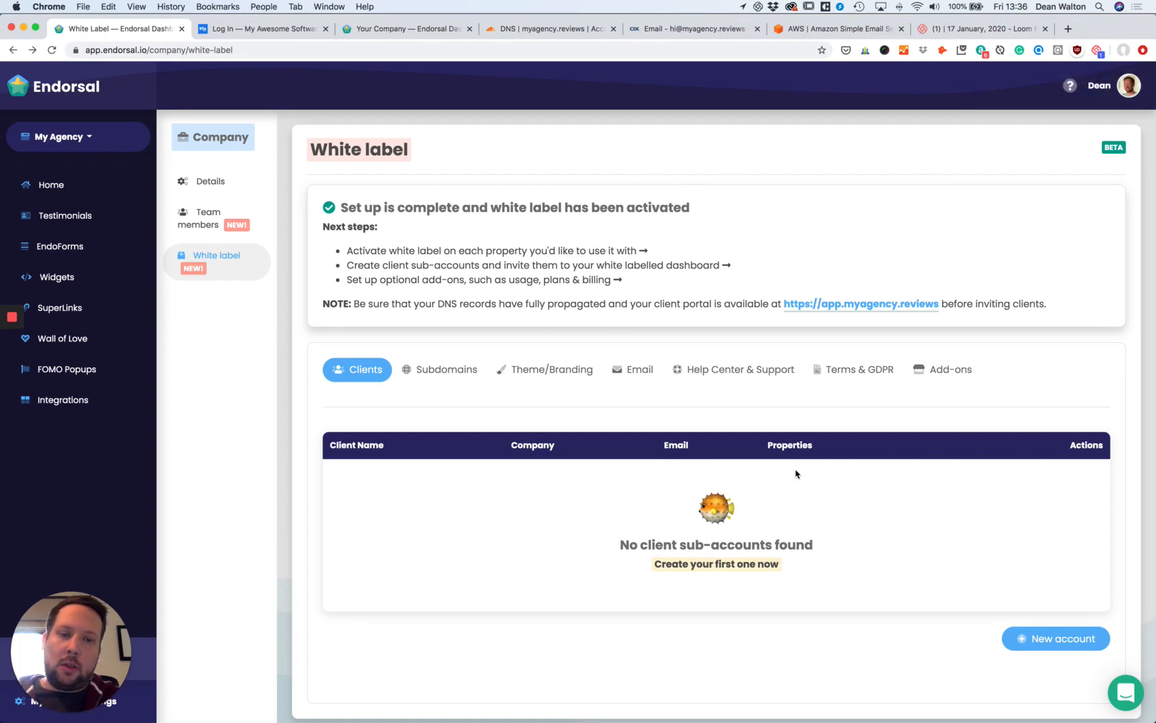
pyautogui.scroll(-1, 795, 474)
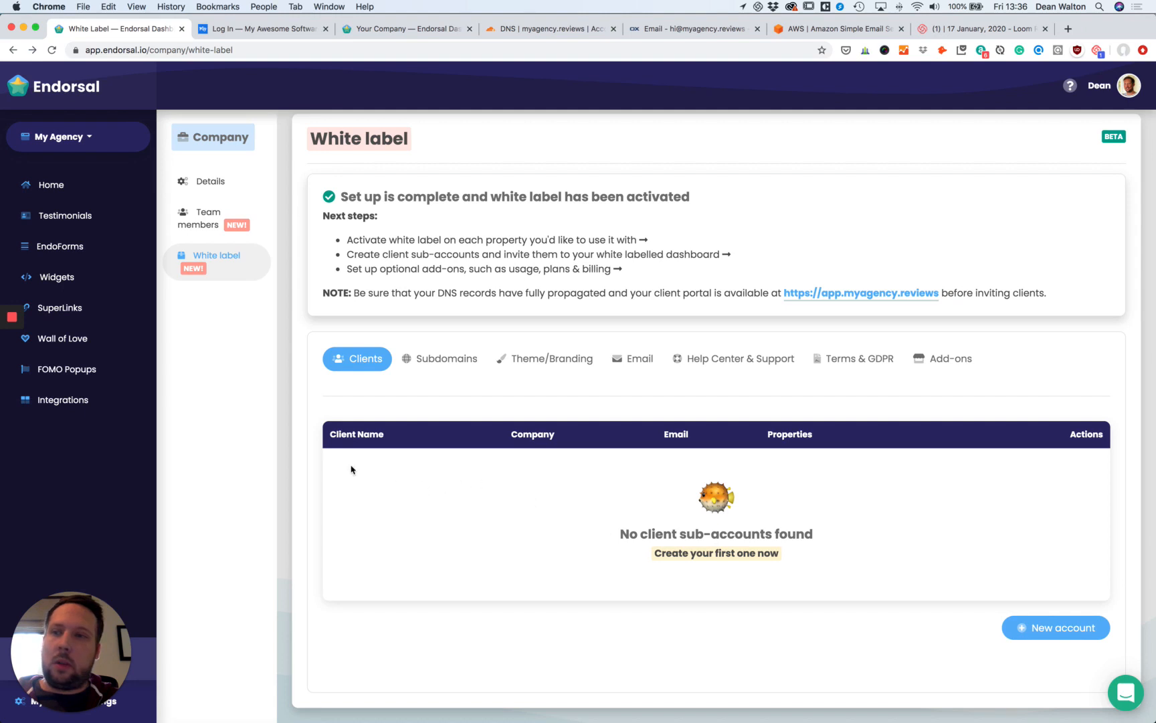
pyautogui.click(90, 137)
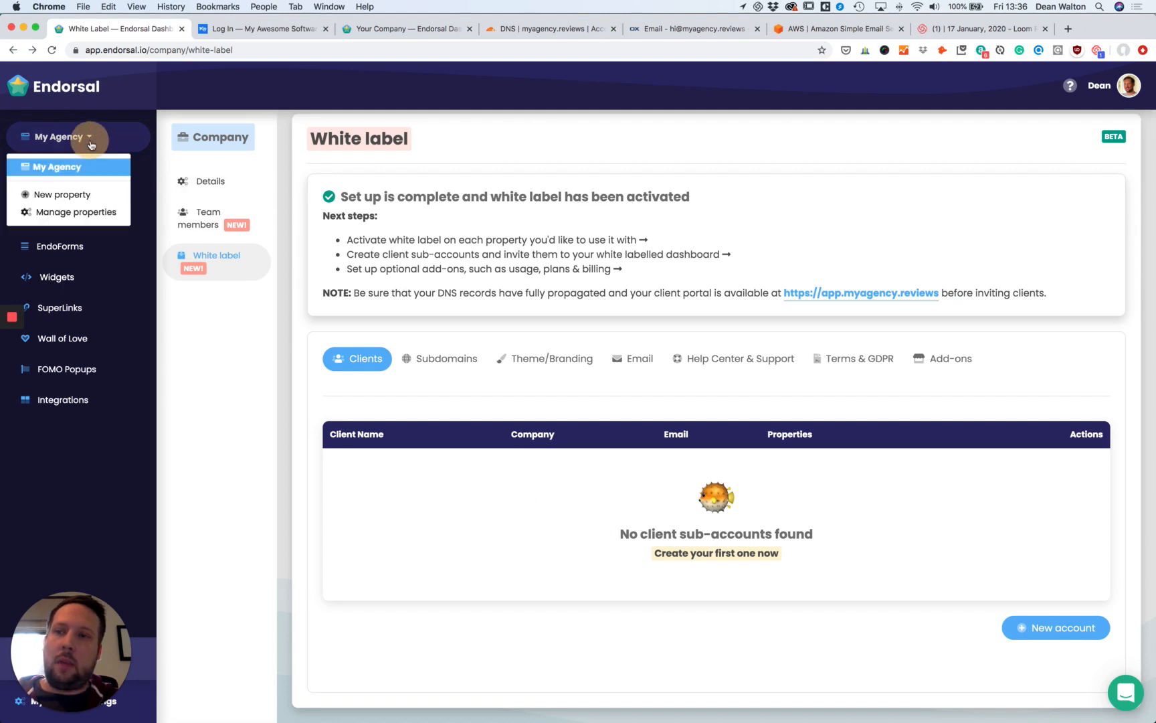
# Create a new property named 'Client Property' for the domain client.com and continue.
pyautogui.click(67, 195)
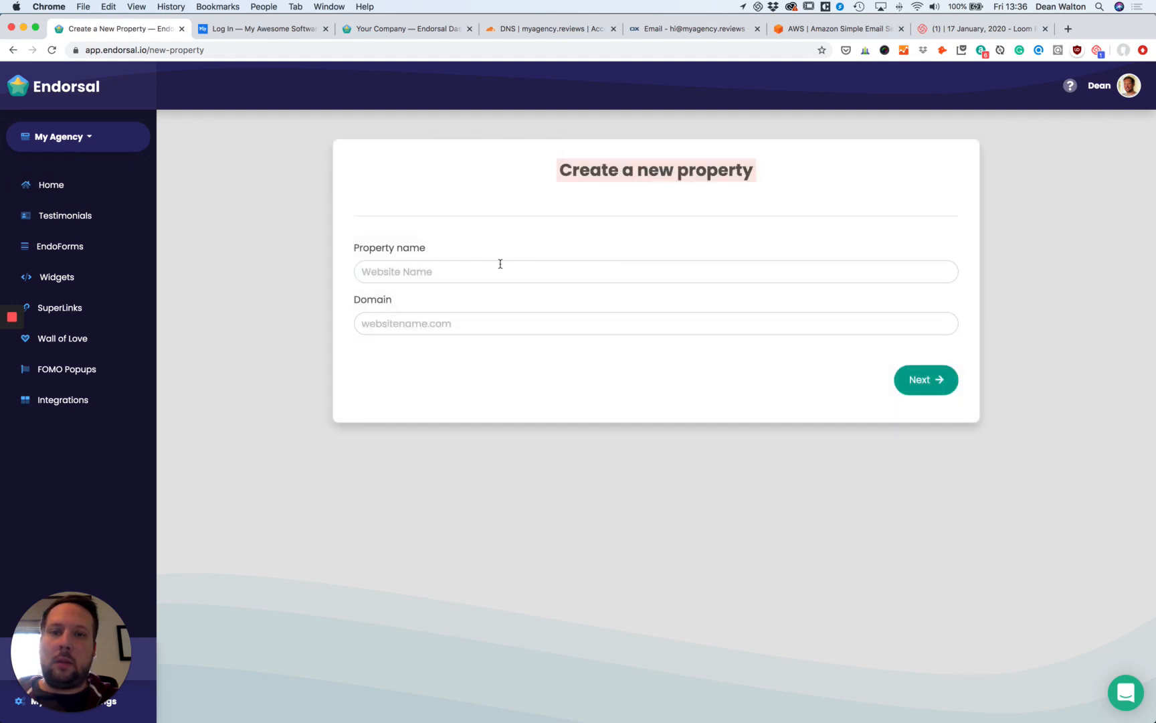
pyautogui.click(498, 262)
pyautogui.write('C;lient')
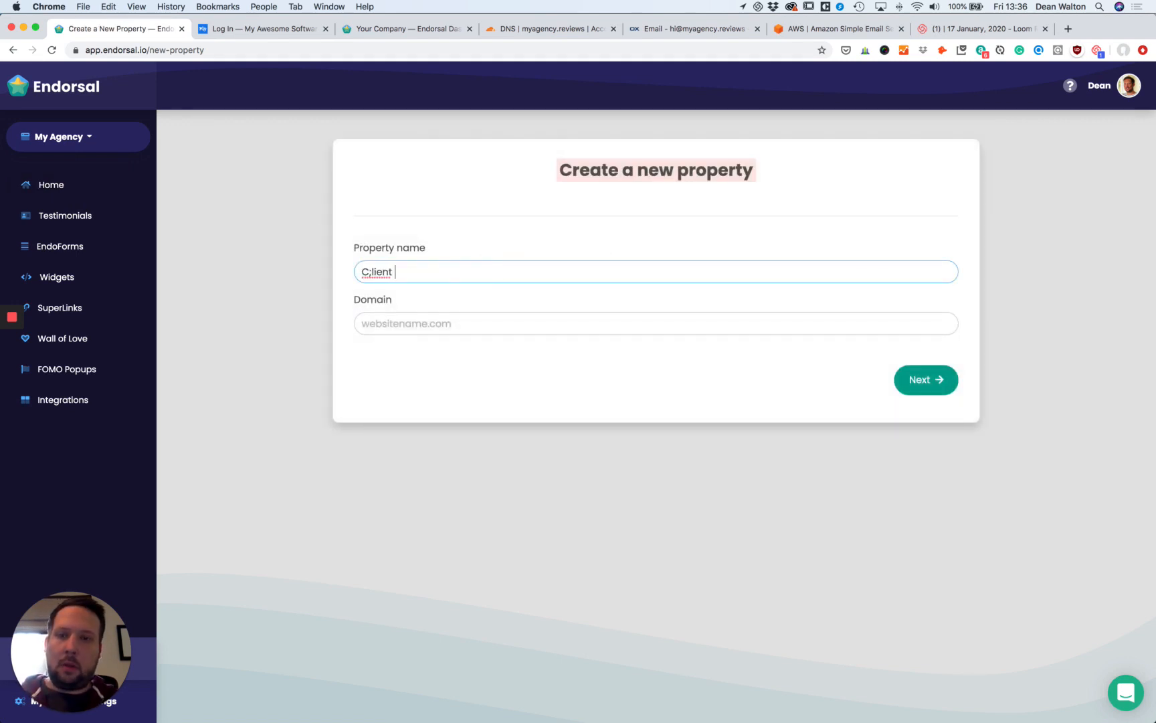
pyautogui.press('BackSpace')
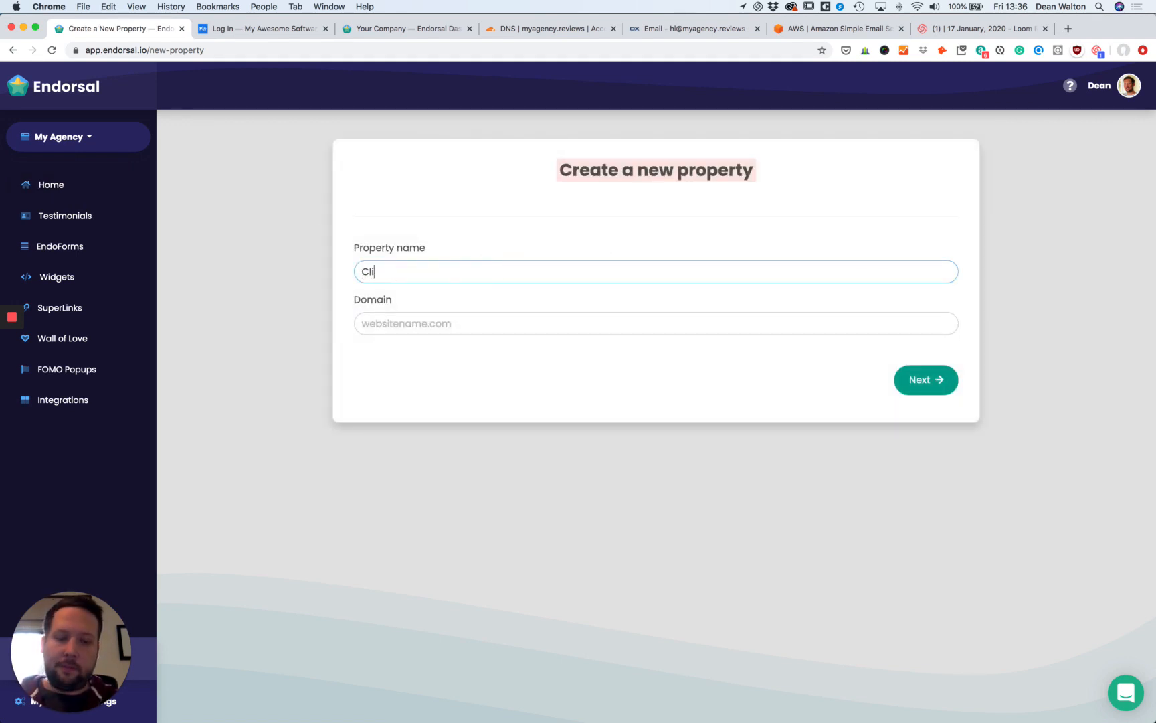
pyautogui.write('ent Prop')
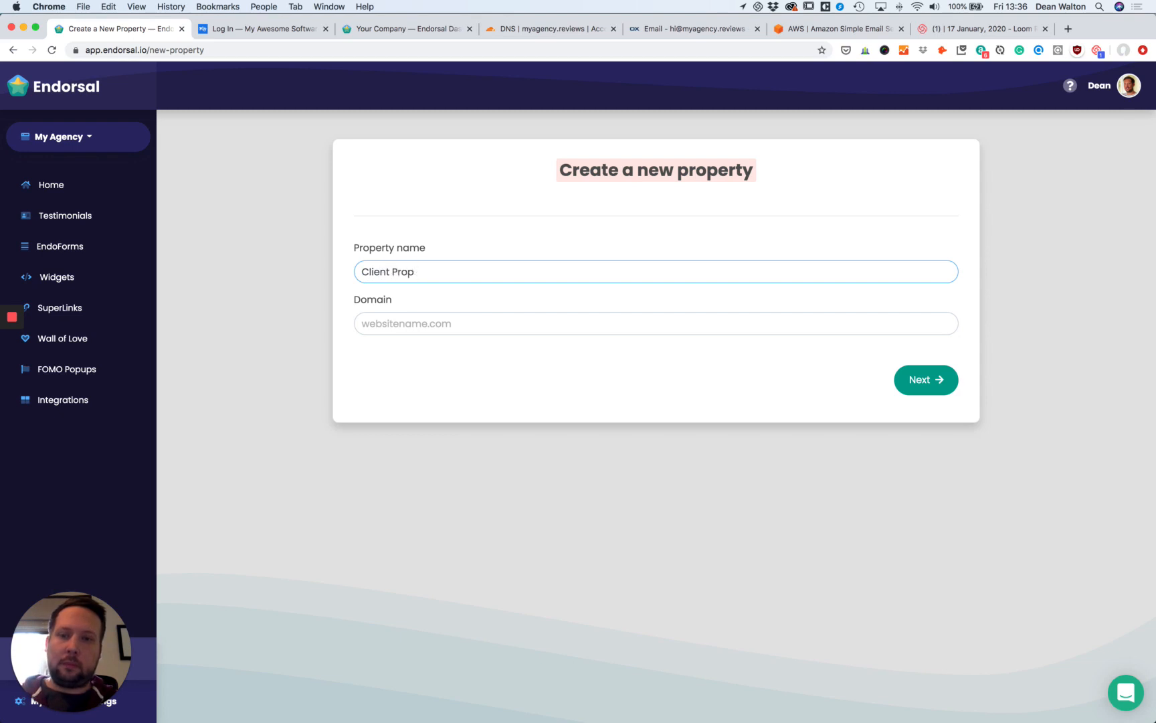
pyautogui.write('rerty')
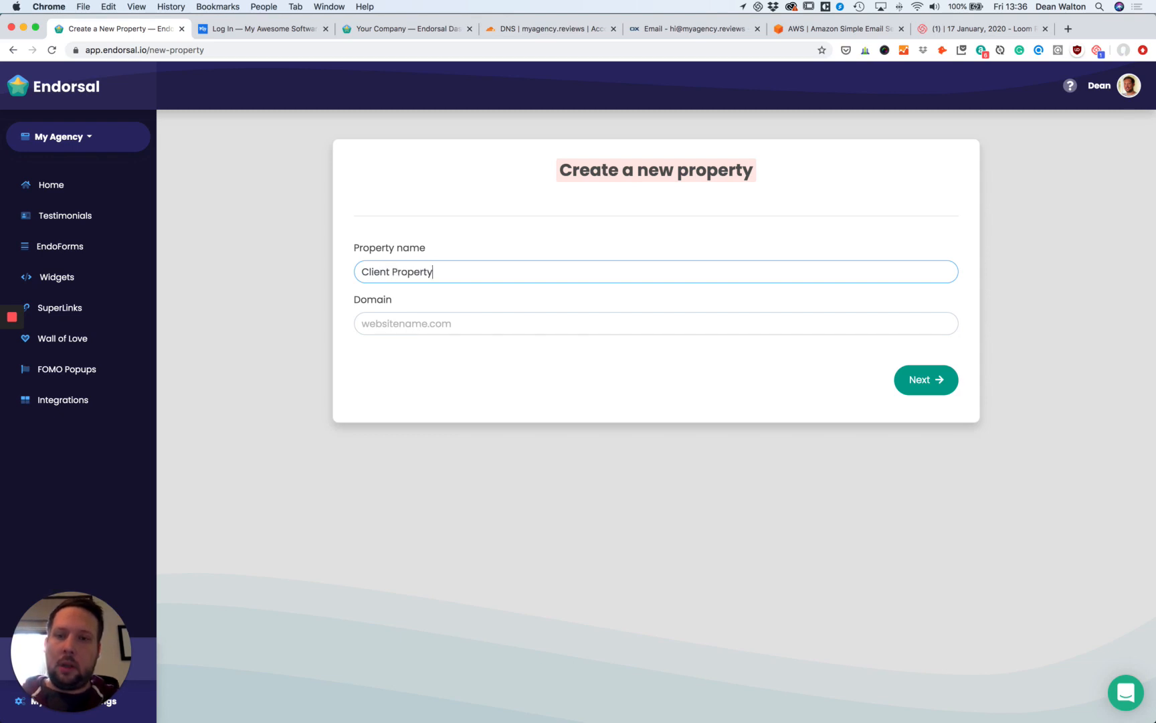
pyautogui.press('Tab')
pyautogui.write('client')
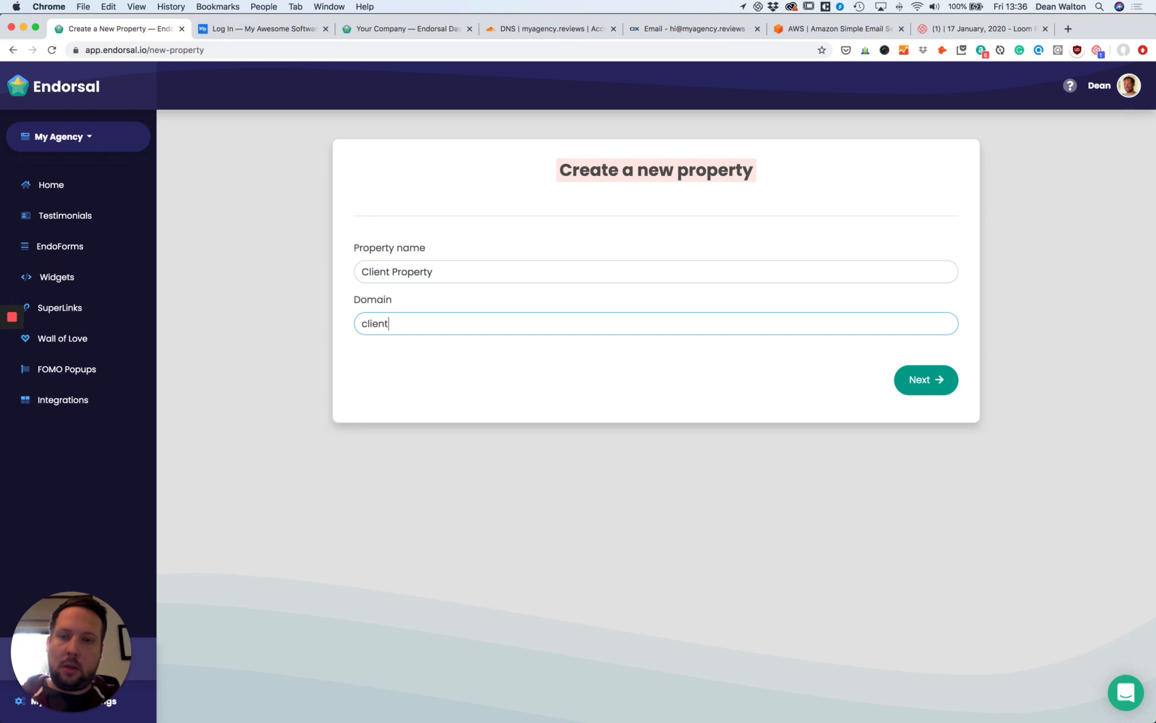
pyautogui.write('.com')
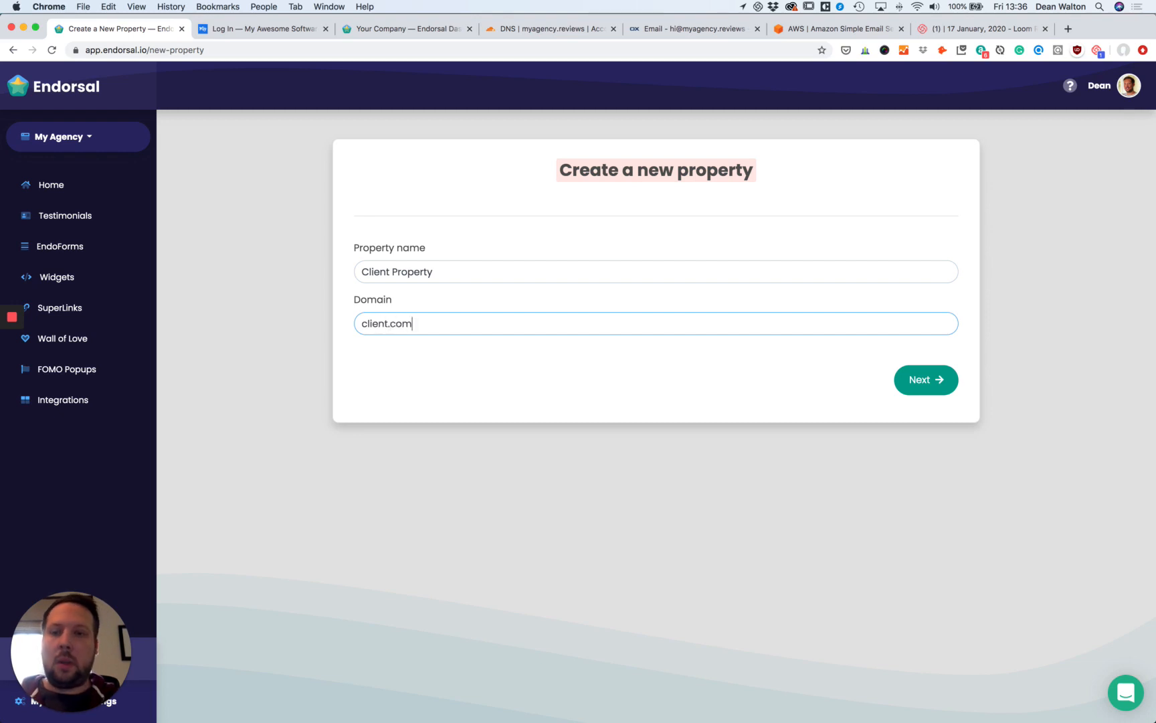
pyautogui.click(940, 388)
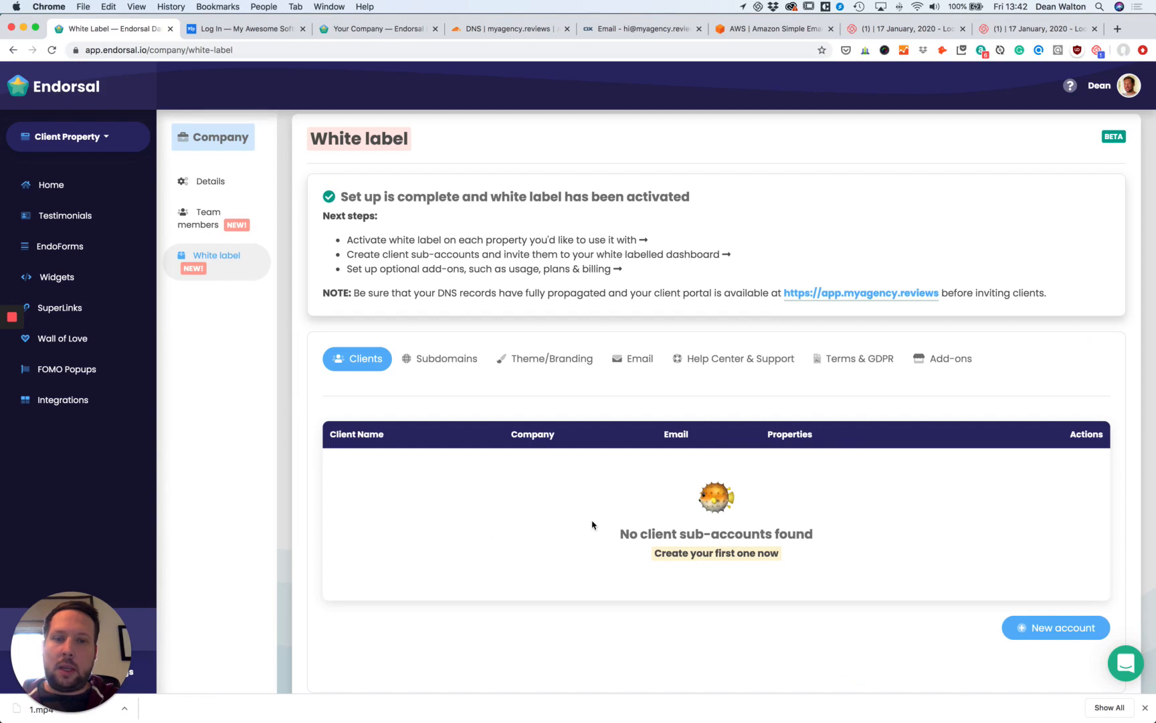
# Add a Clients R Us client sub-account with access to Client Property.
pyautogui.click(752, 555)
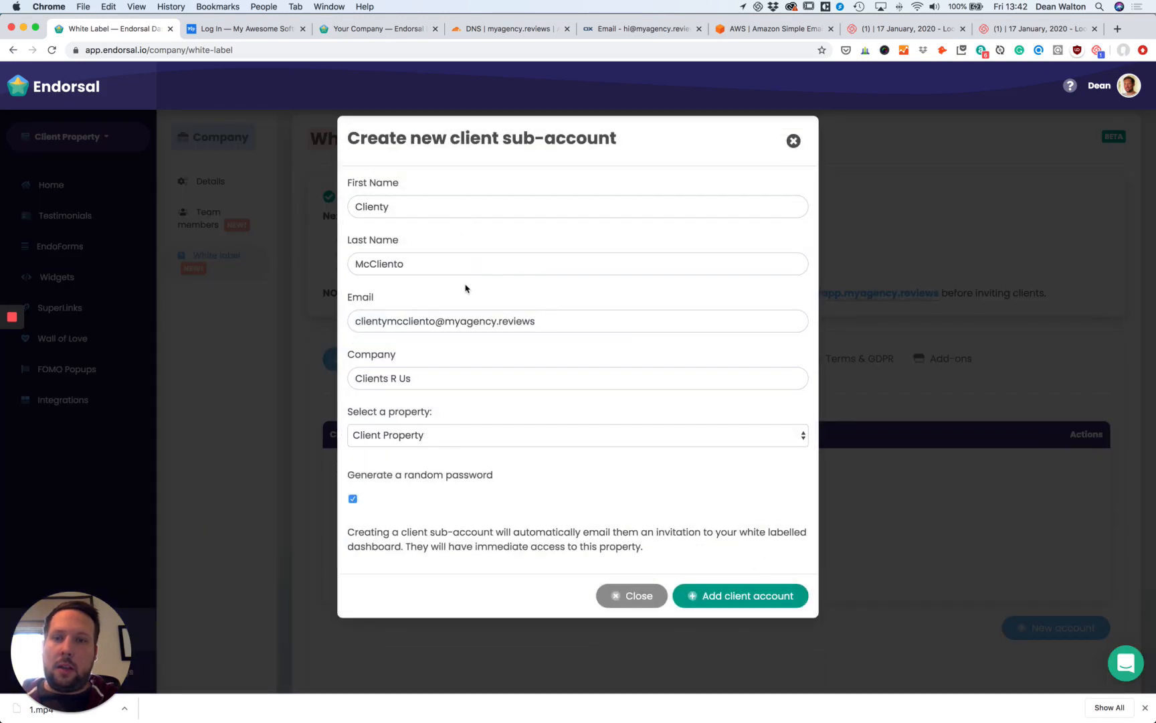
pyautogui.click(402, 434)
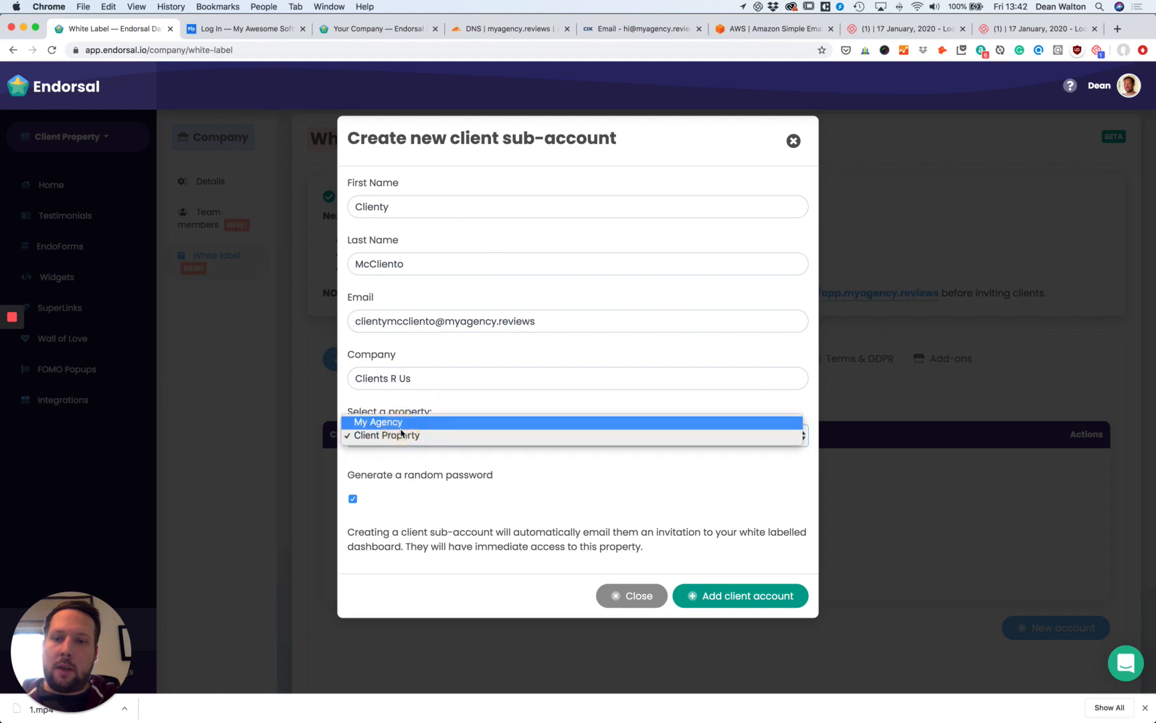
pyautogui.click(461, 437)
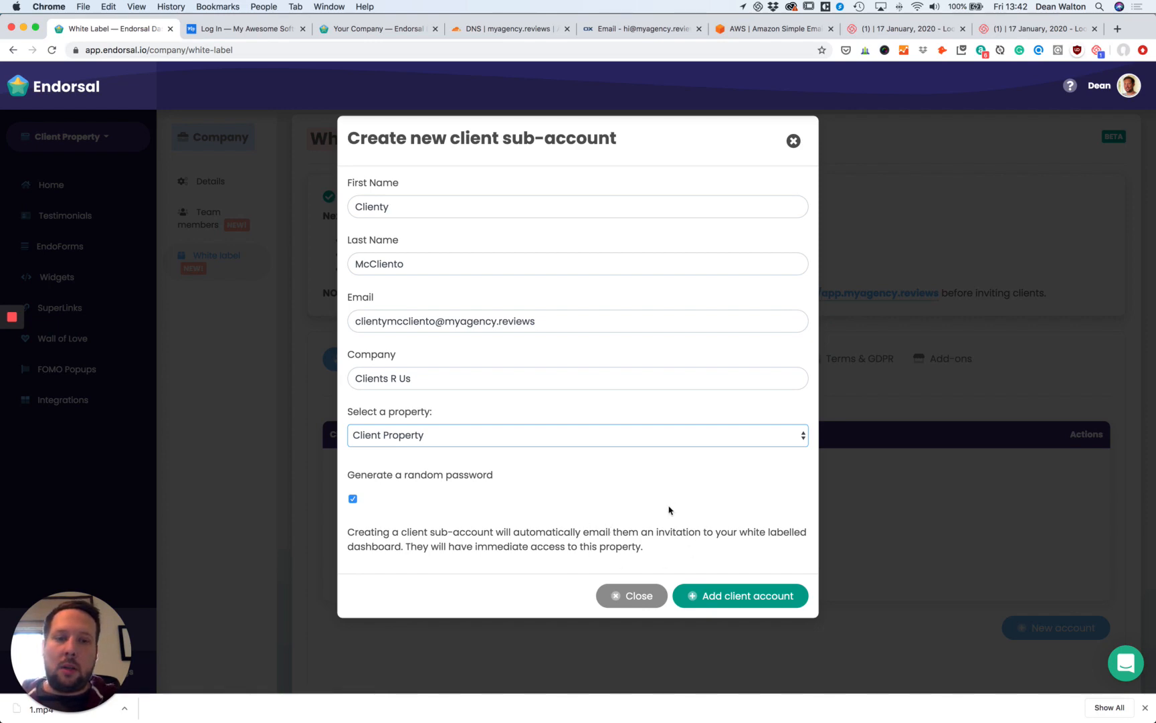
pyautogui.click(723, 602)
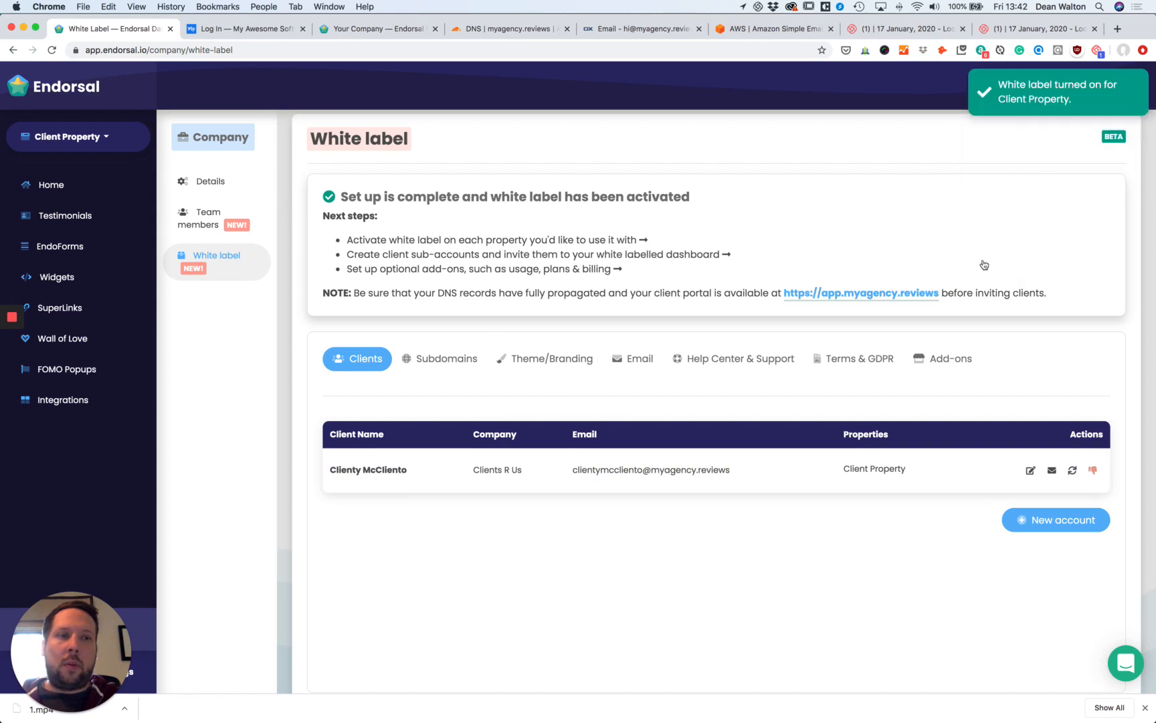
pyautogui.click(611, 31)
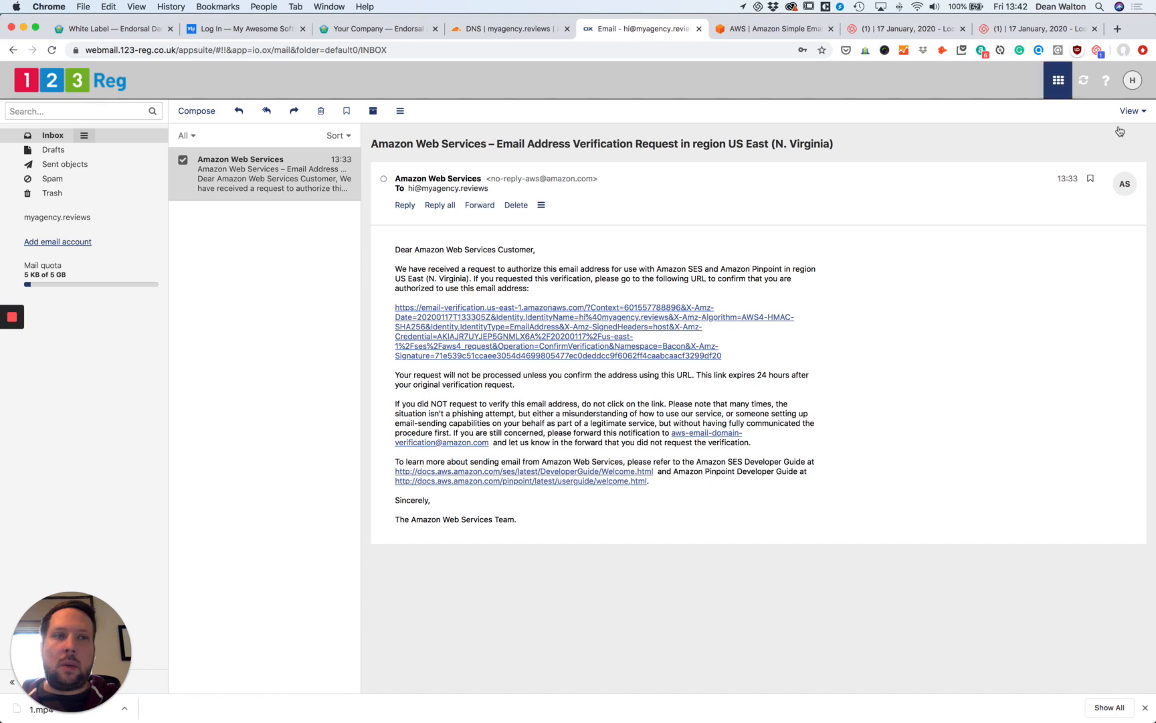
# Refresh the inbox, open the 'Dean from My Agency' setup email and follow its login link.
pyautogui.click(1087, 86)
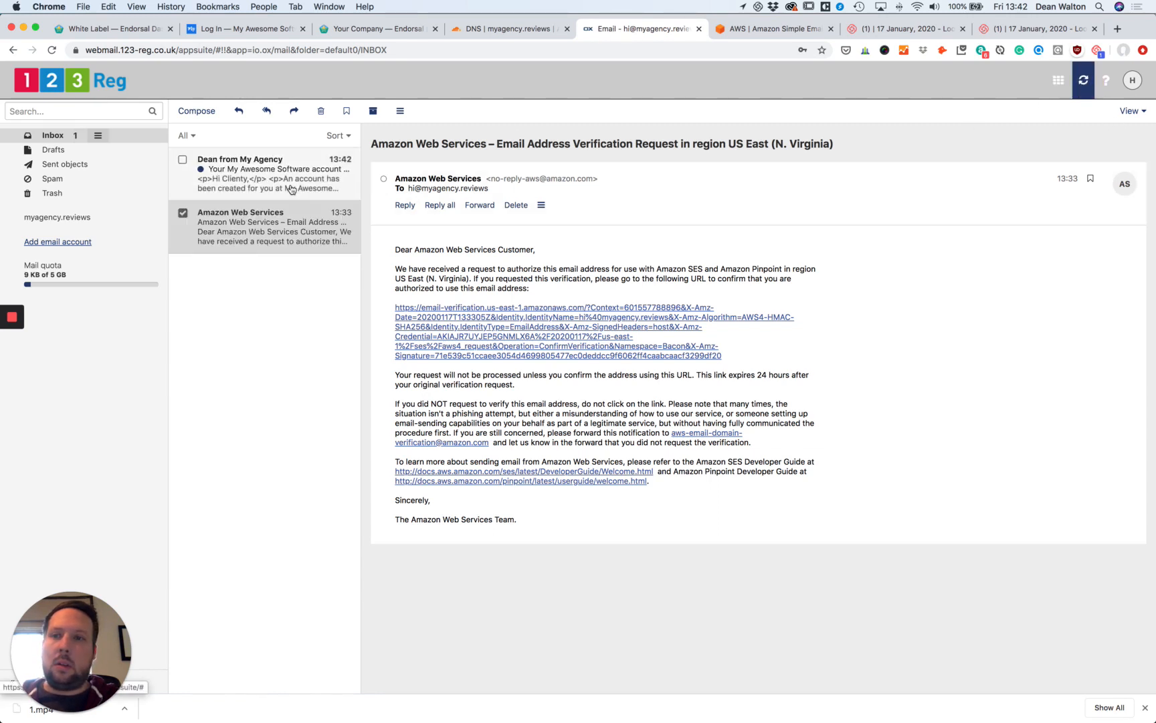
pyautogui.click(291, 189)
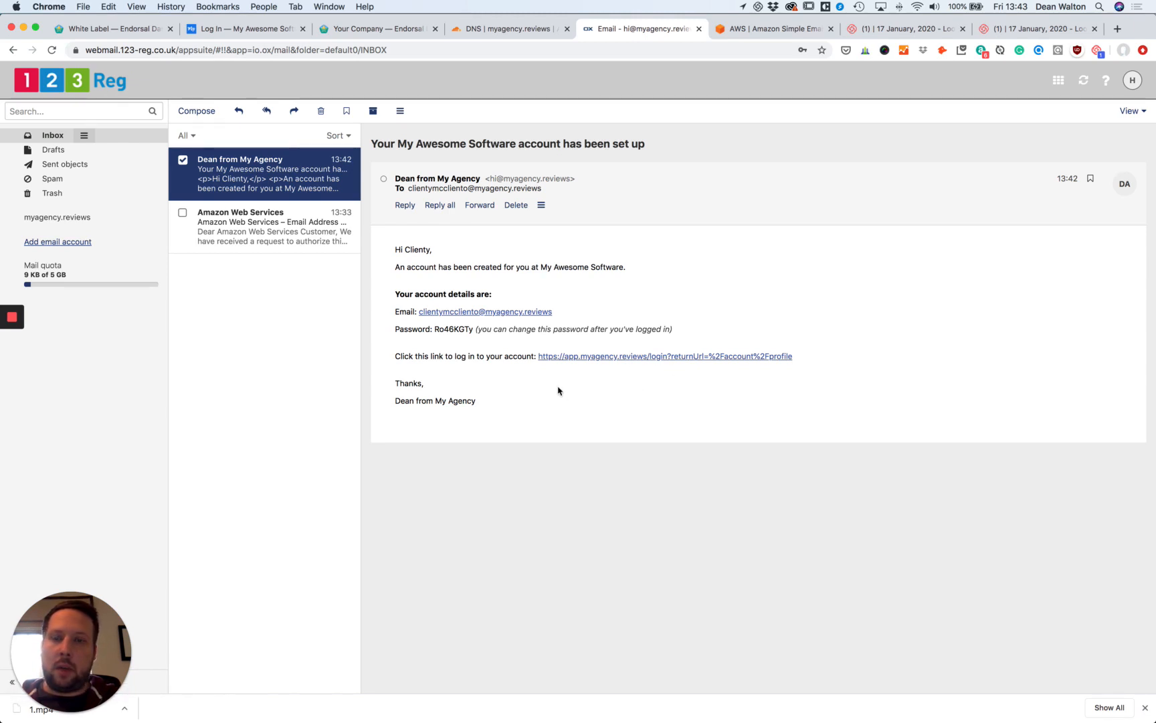
pyautogui.click(586, 357)
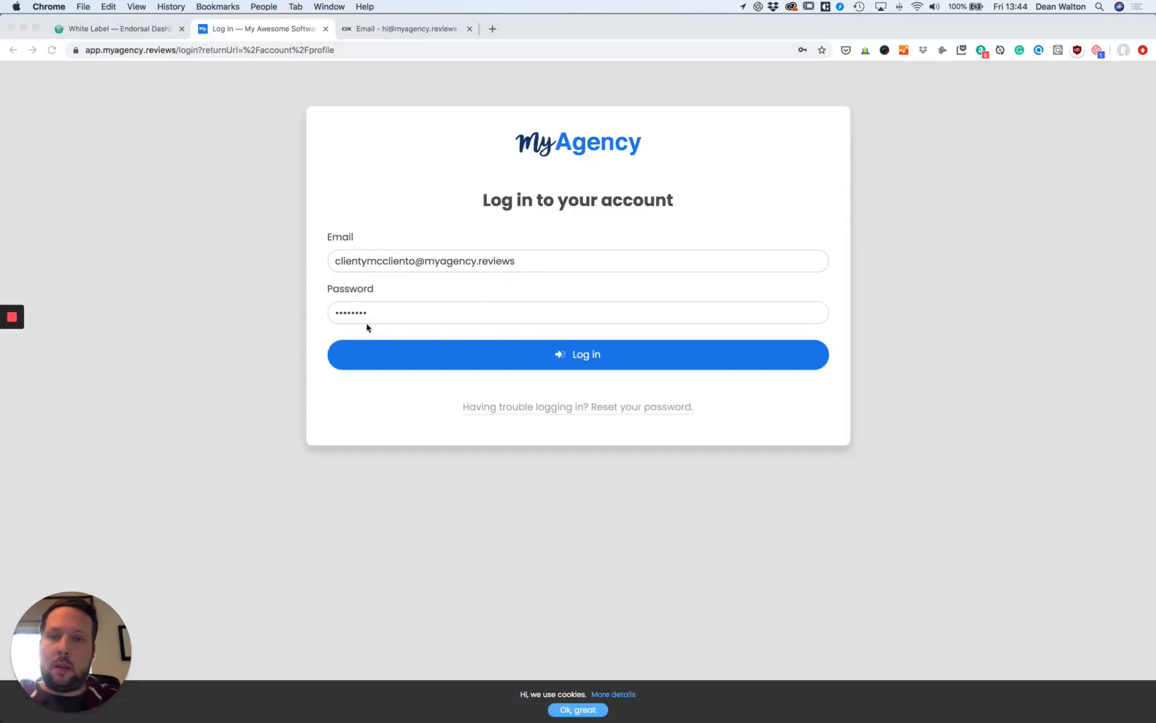
# Log in to the MyAgency client portal, saving the password and accepting cookies.
pyautogui.click(335, 311)
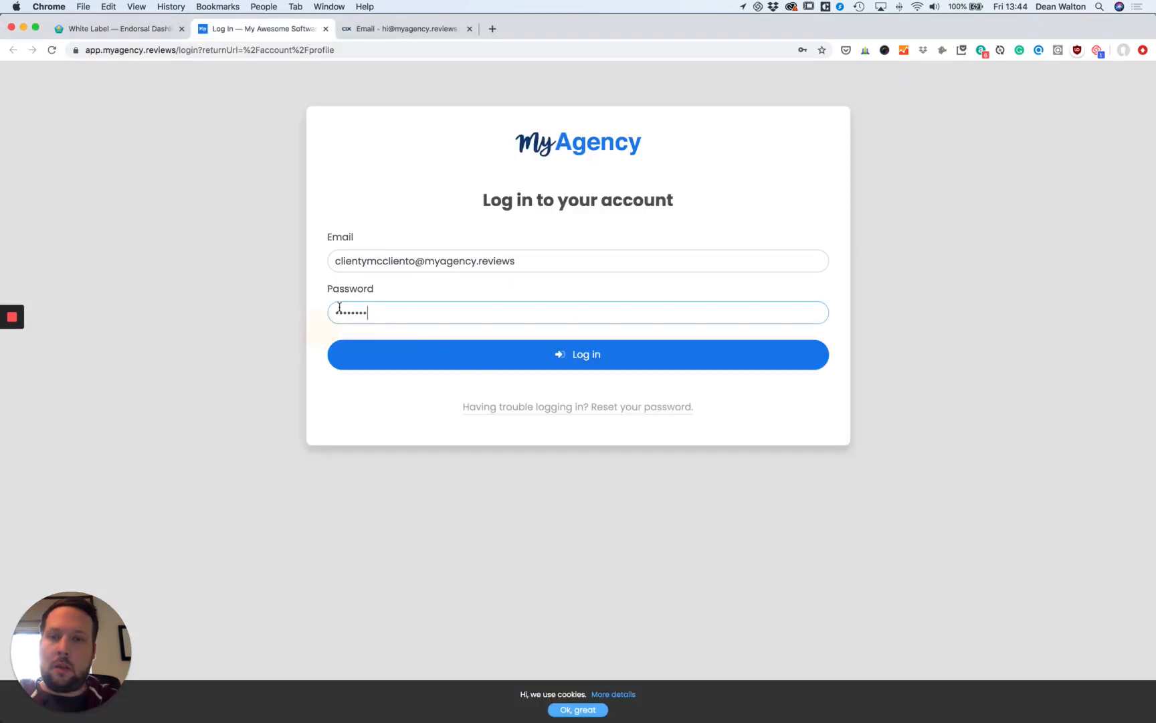
pyautogui.click(611, 357)
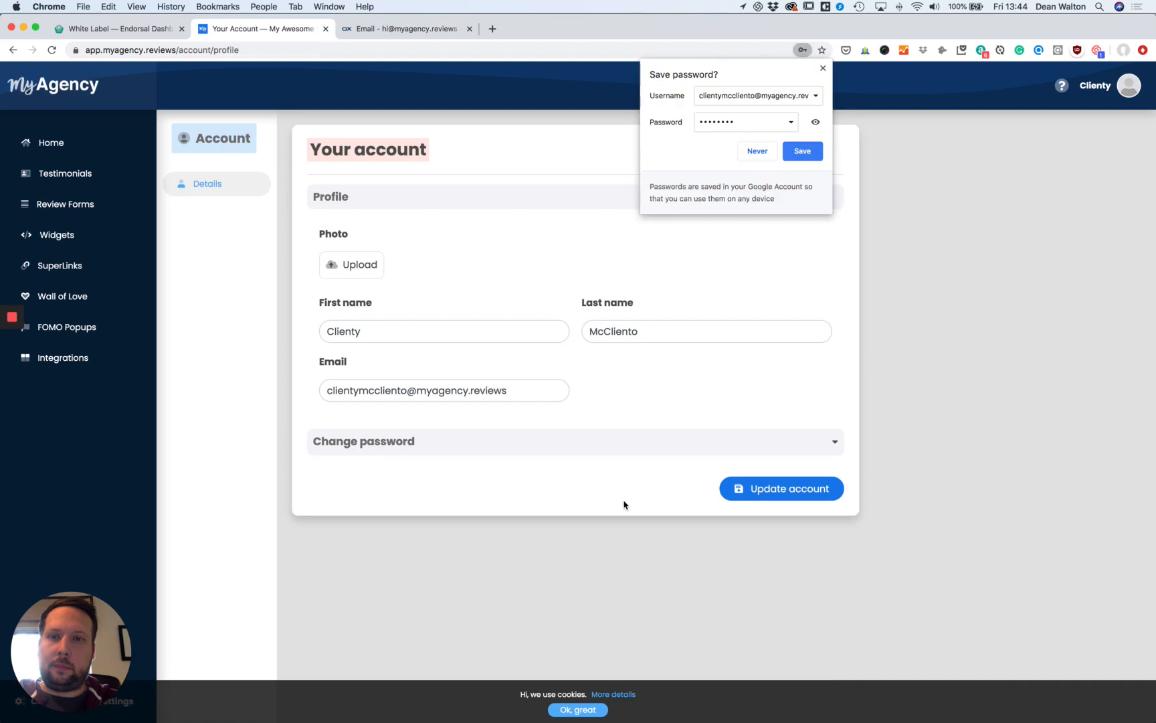
pyautogui.click(806, 152)
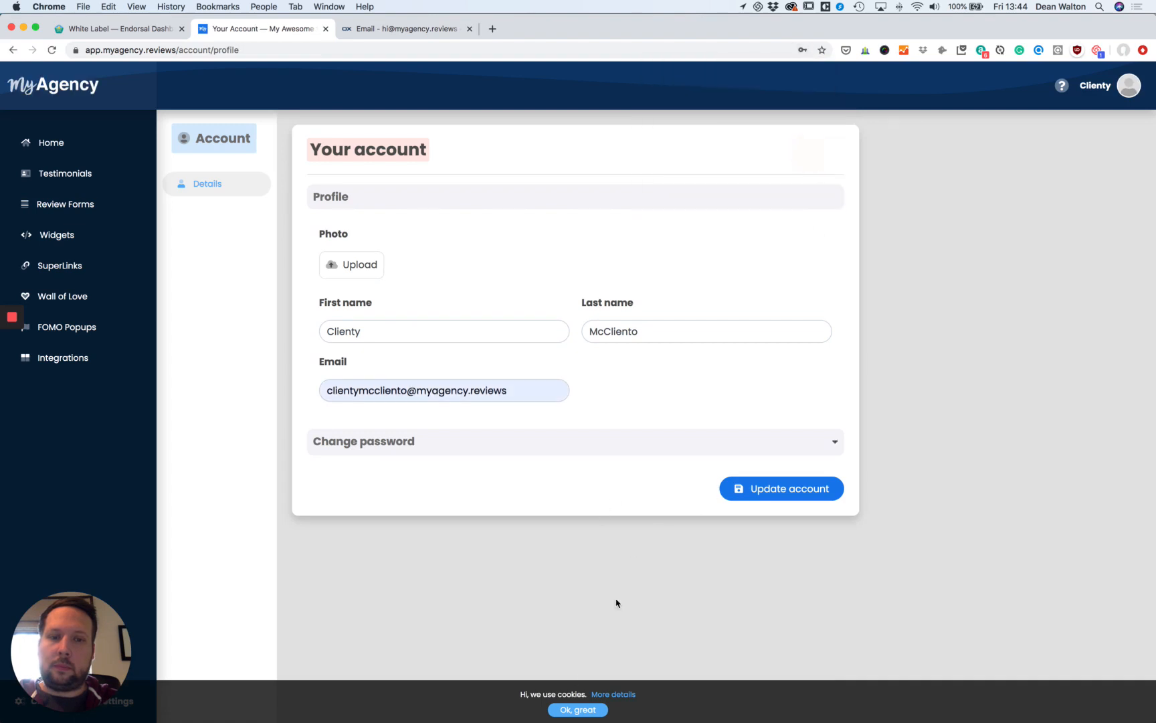
pyautogui.click(576, 708)
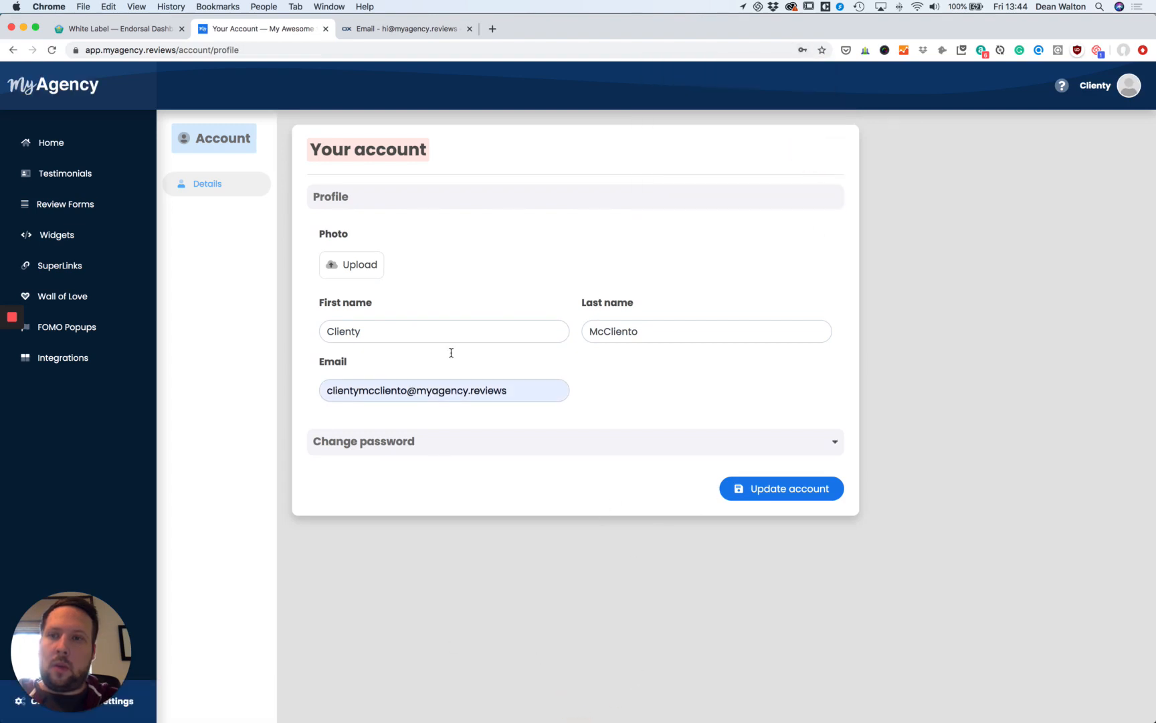
pyautogui.click(647, 443)
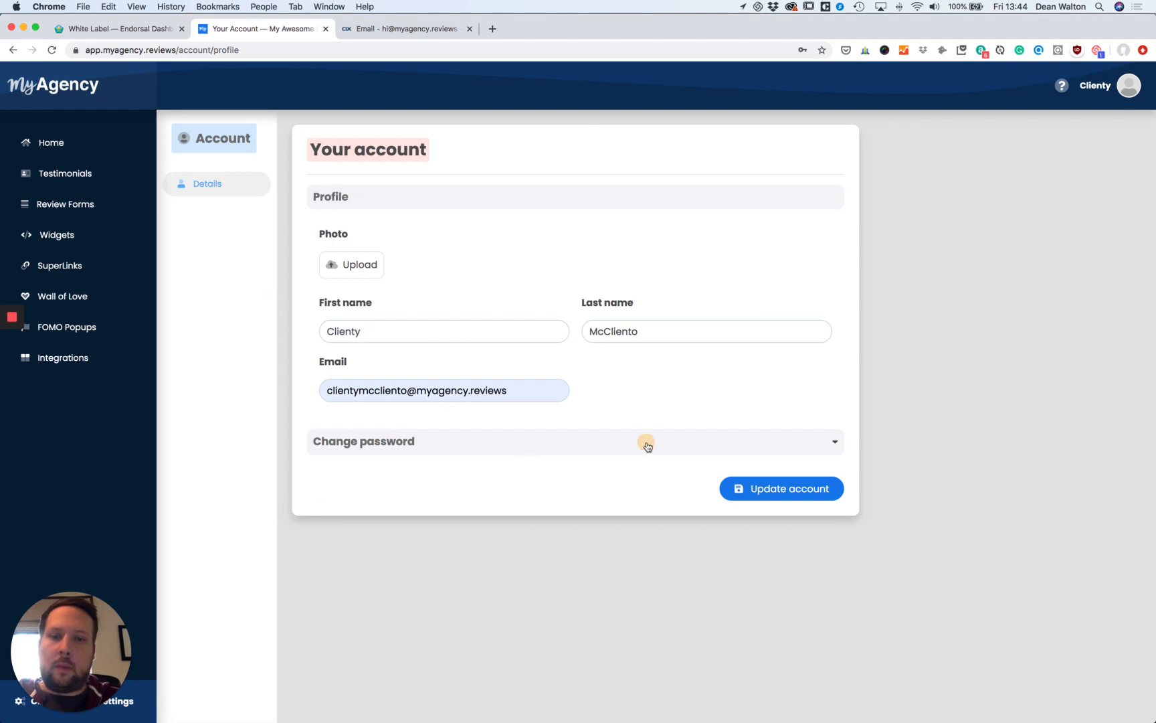
pyautogui.click(693, 443)
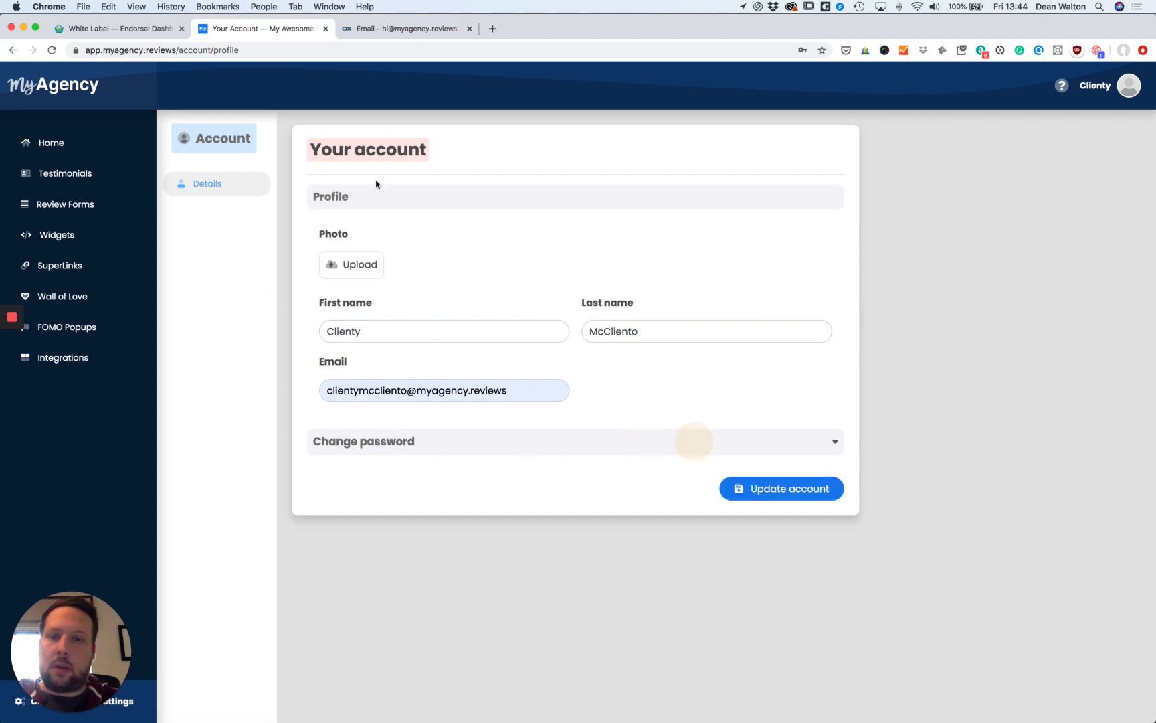
# Tour the portal's Home, Testimonials and Review Forms pages, then return to Endorsal White label.
pyautogui.click(57, 149)
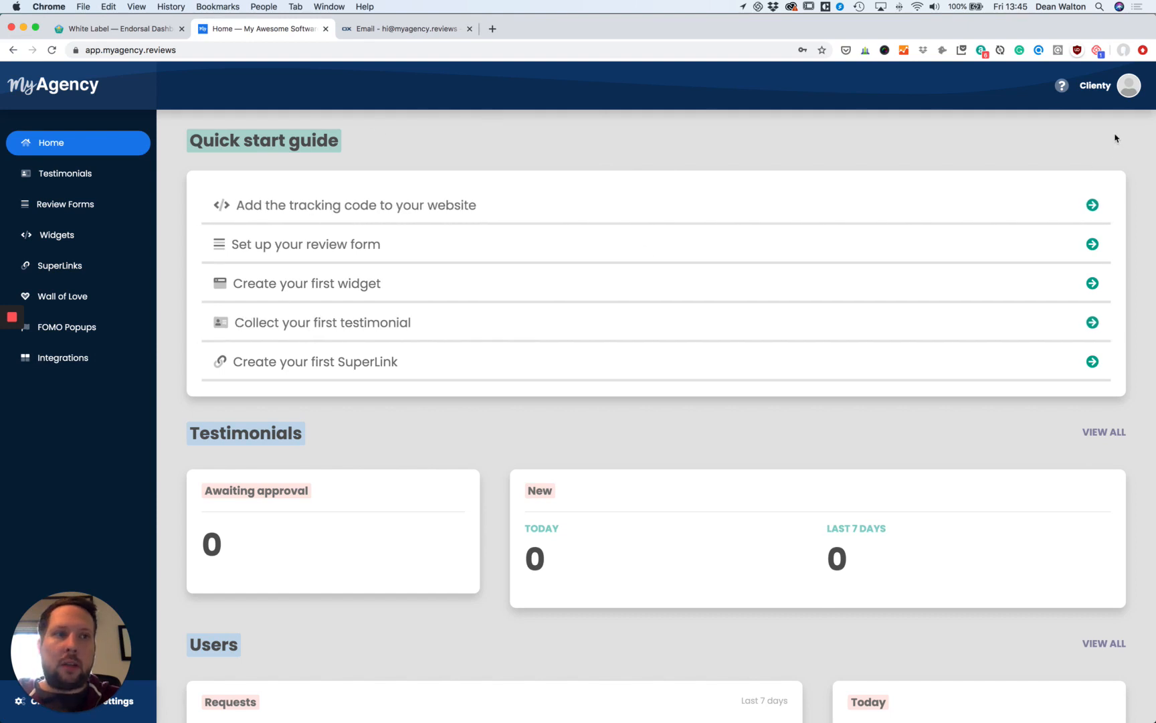
pyautogui.click(1129, 94)
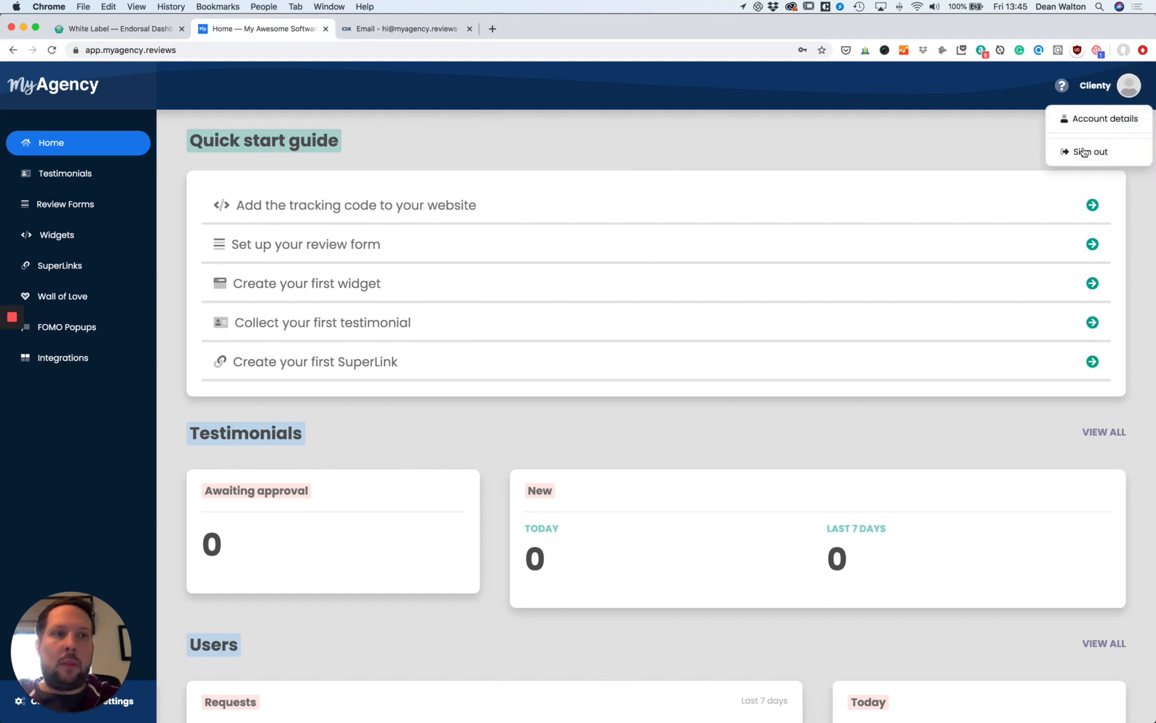
pyautogui.click(62, 174)
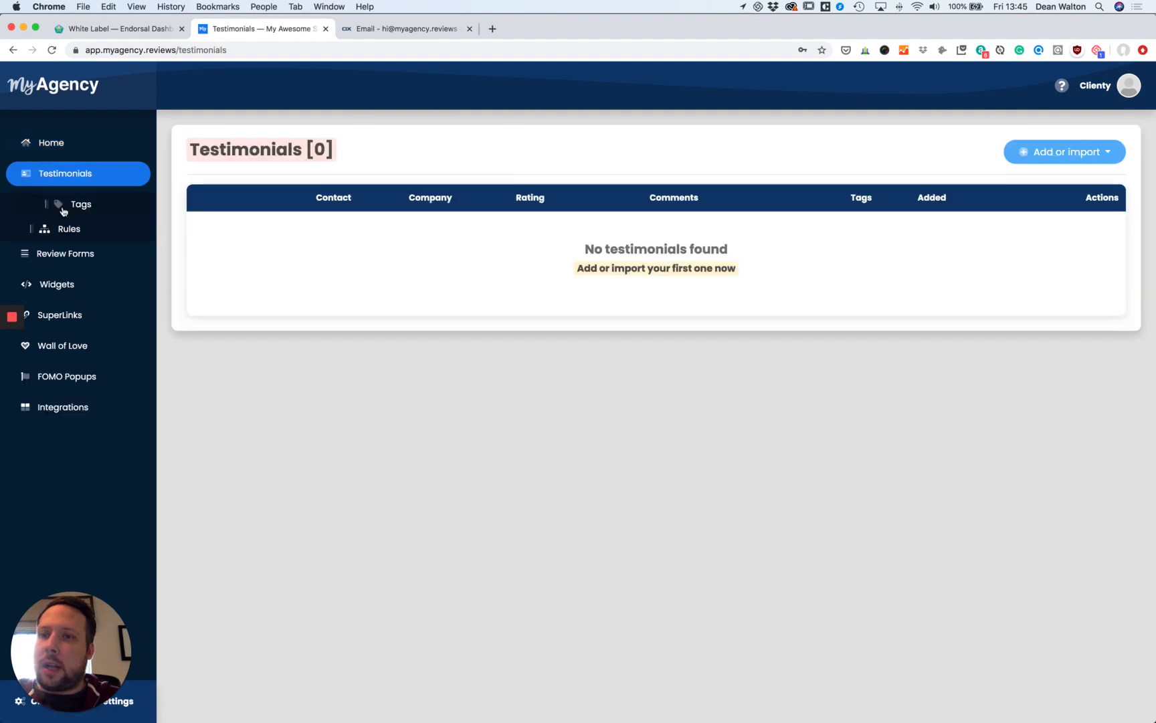
pyautogui.click(68, 253)
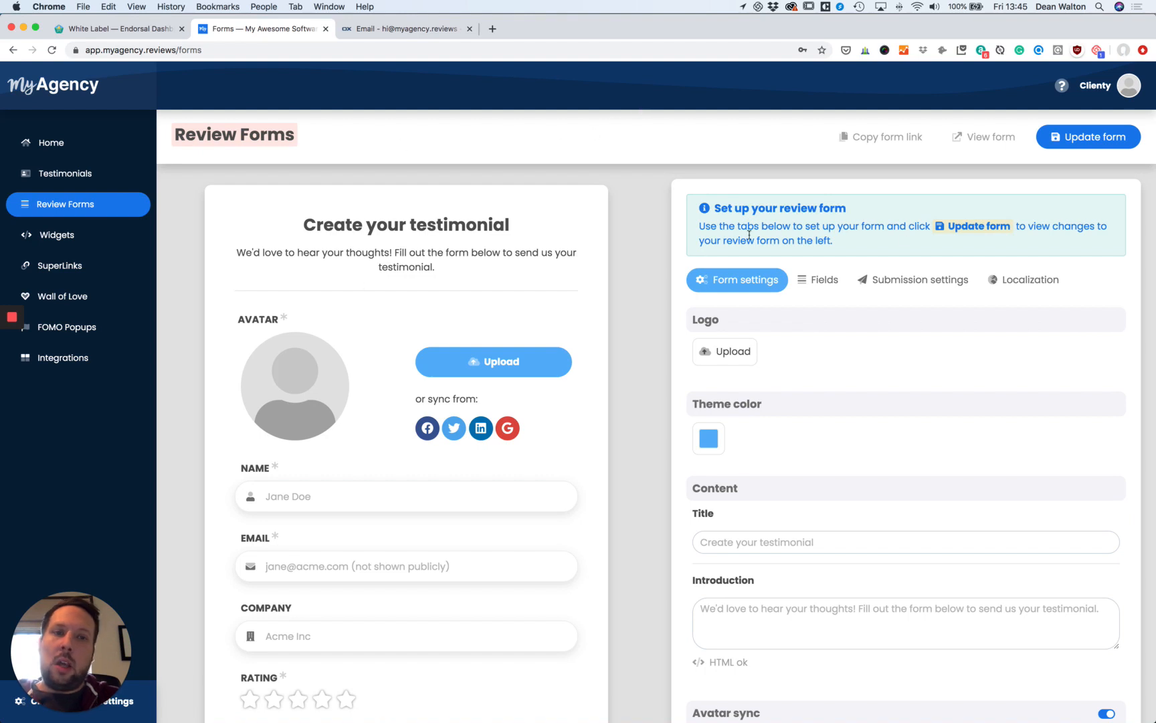
pyautogui.scroll(-5, 1012, 521)
pyautogui.scroll(5, 1012, 522)
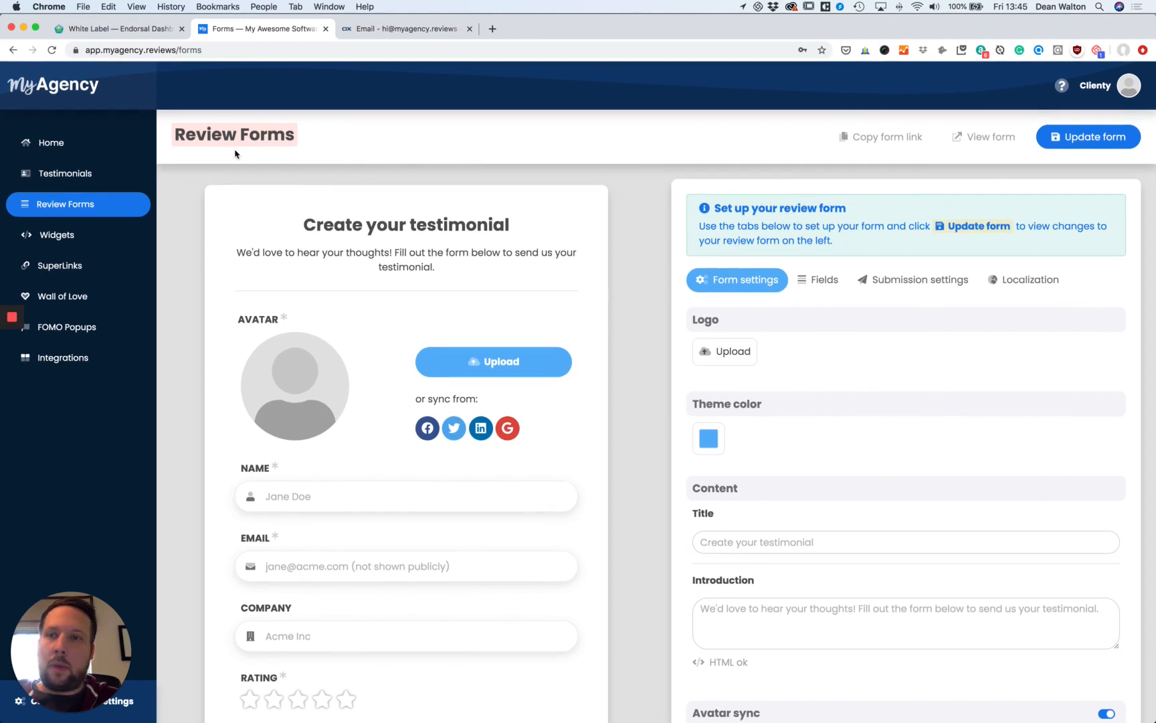
pyautogui.click(125, 34)
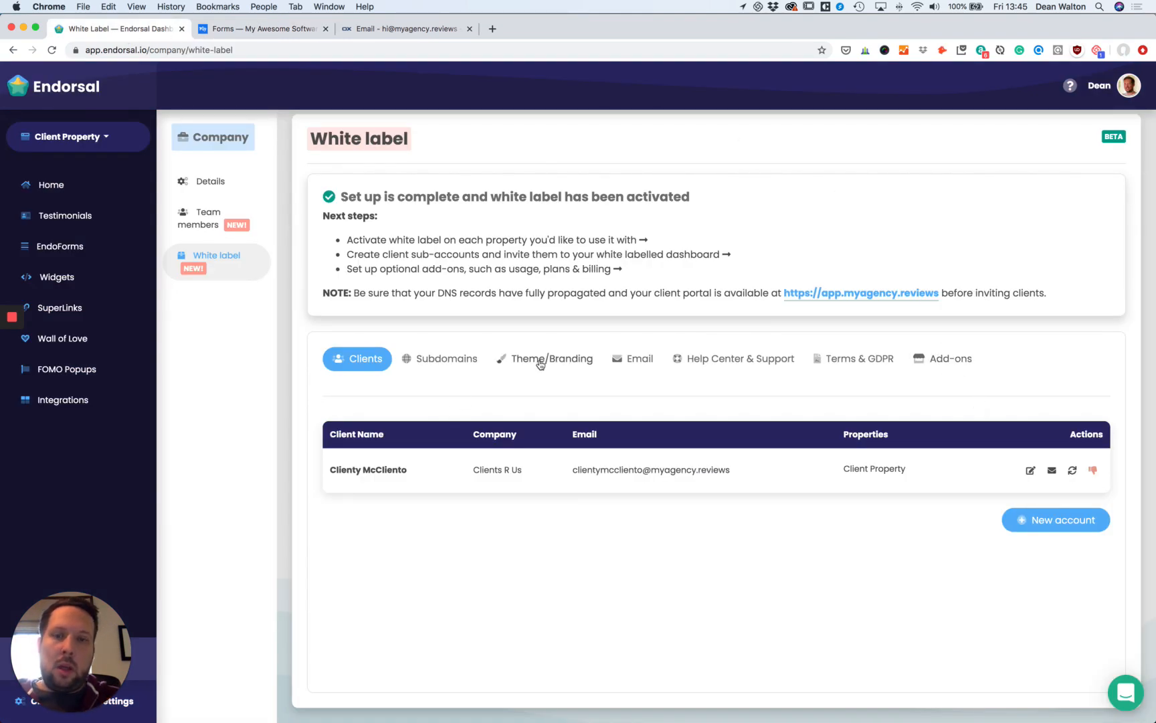
# Bring up the Usage, Plans & Billing add-on details, priced at $5 per client per month.
pyautogui.click(966, 357)
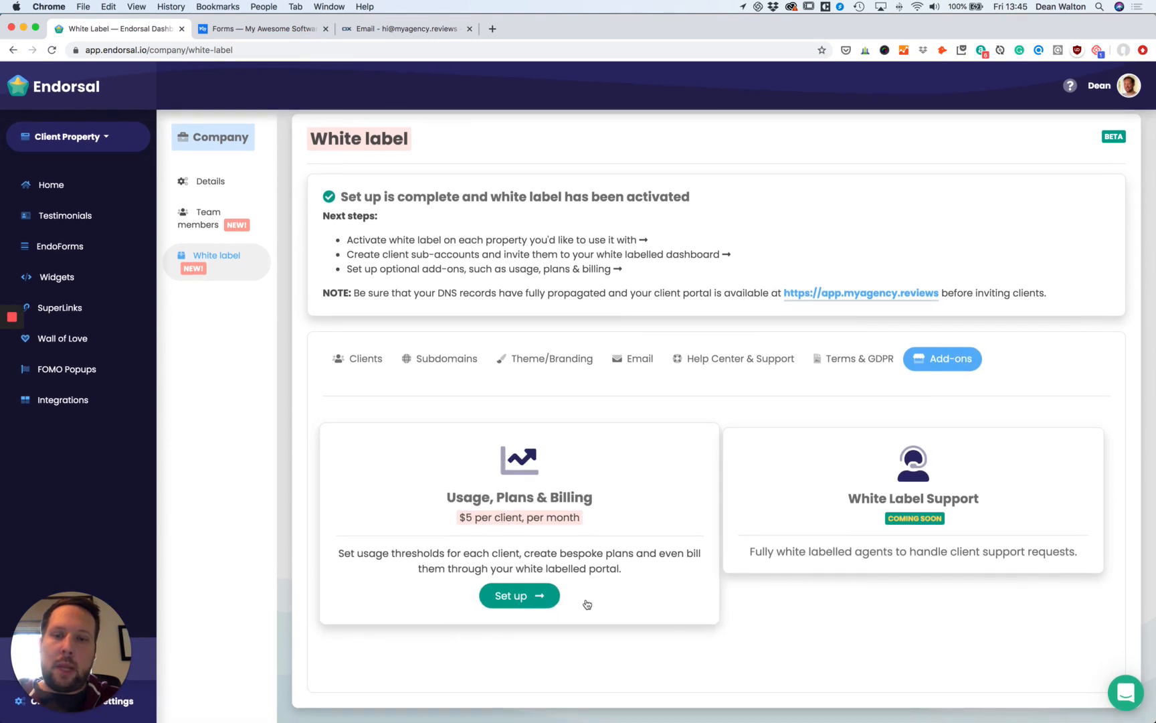
pyautogui.click(531, 599)
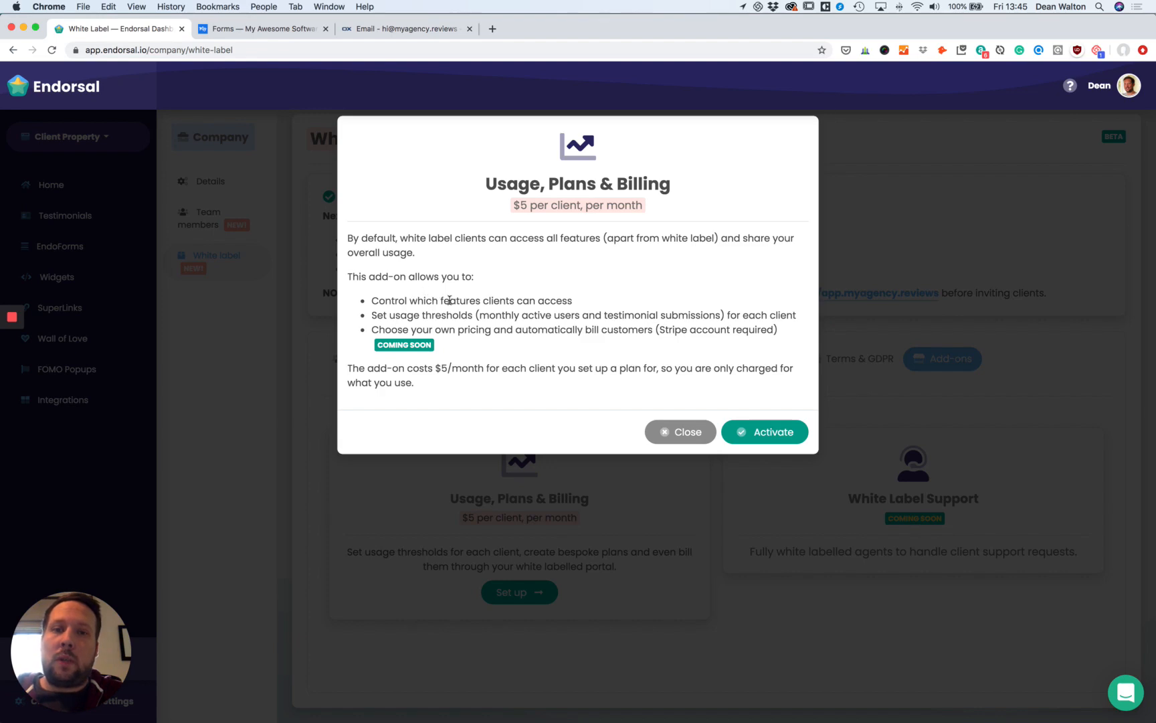
pyautogui.click(285, 30)
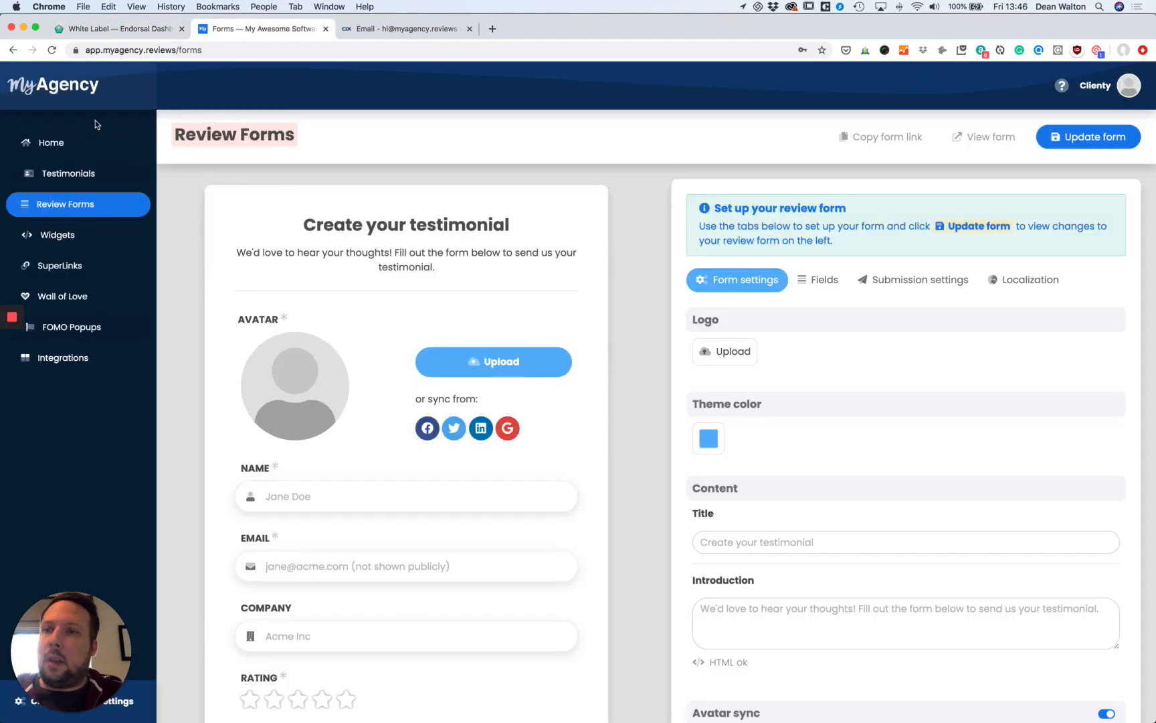
pyautogui.click(115, 31)
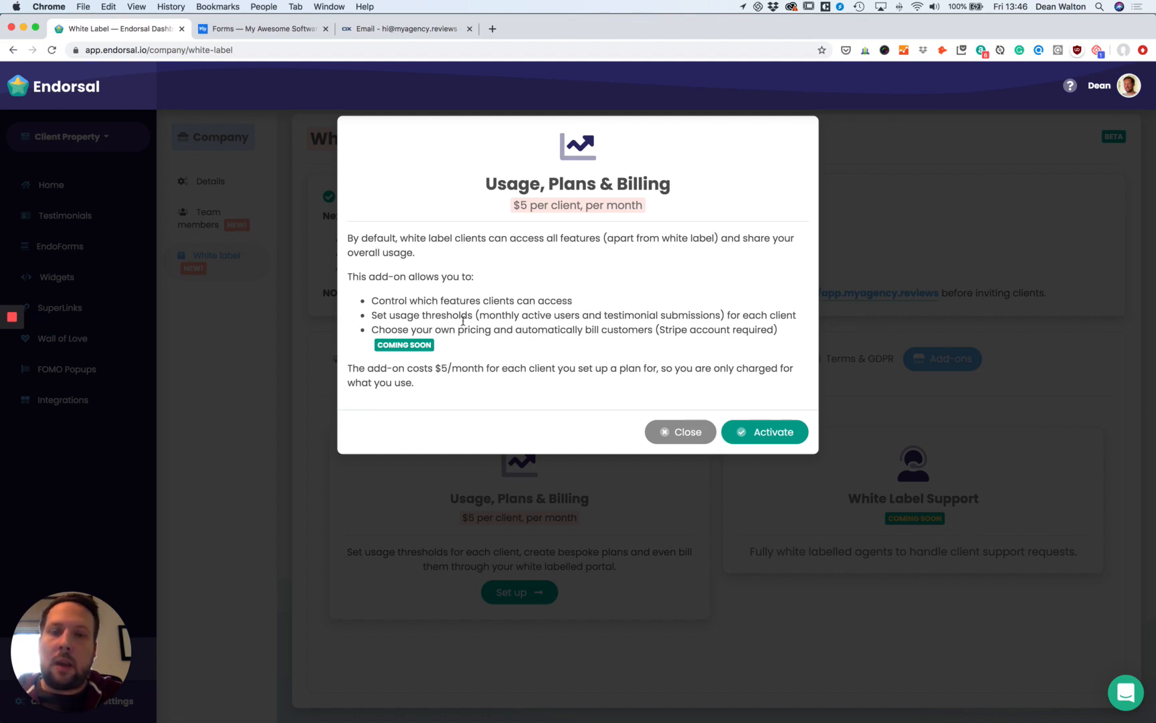
# Close the Usage, Plans & Billing details without activating and show the white label Clients list.
pyautogui.moveTo(370, 332); pyautogui.dragTo(464, 343)
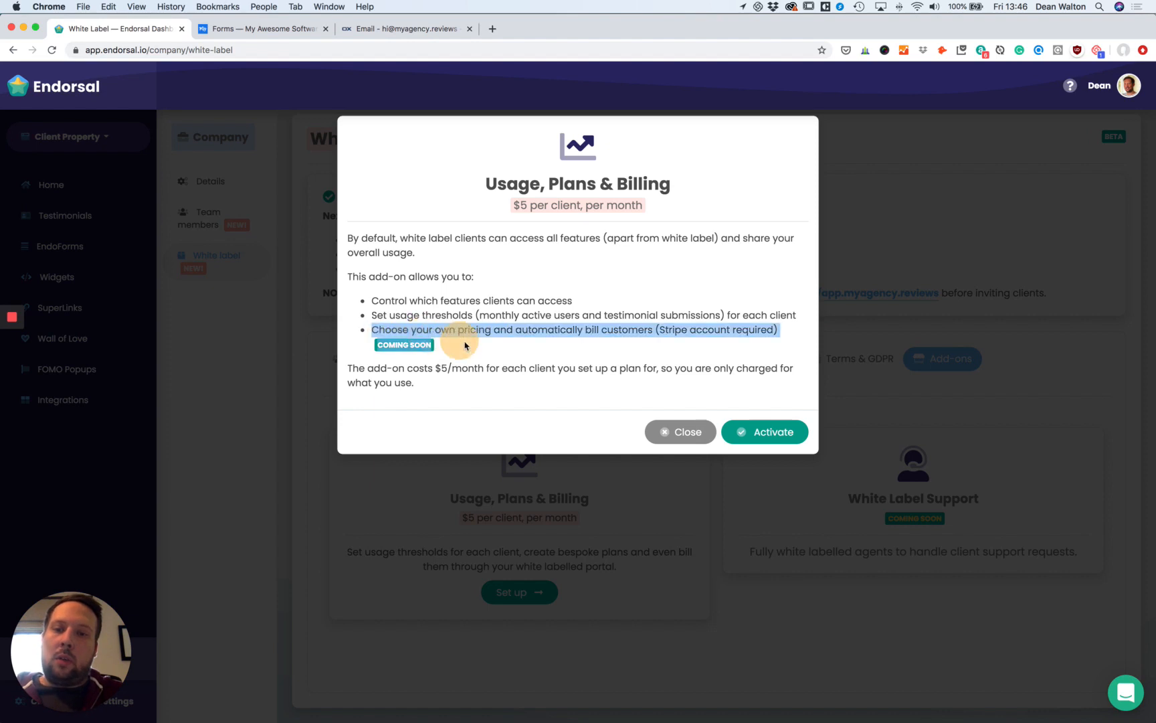
pyautogui.click(656, 327)
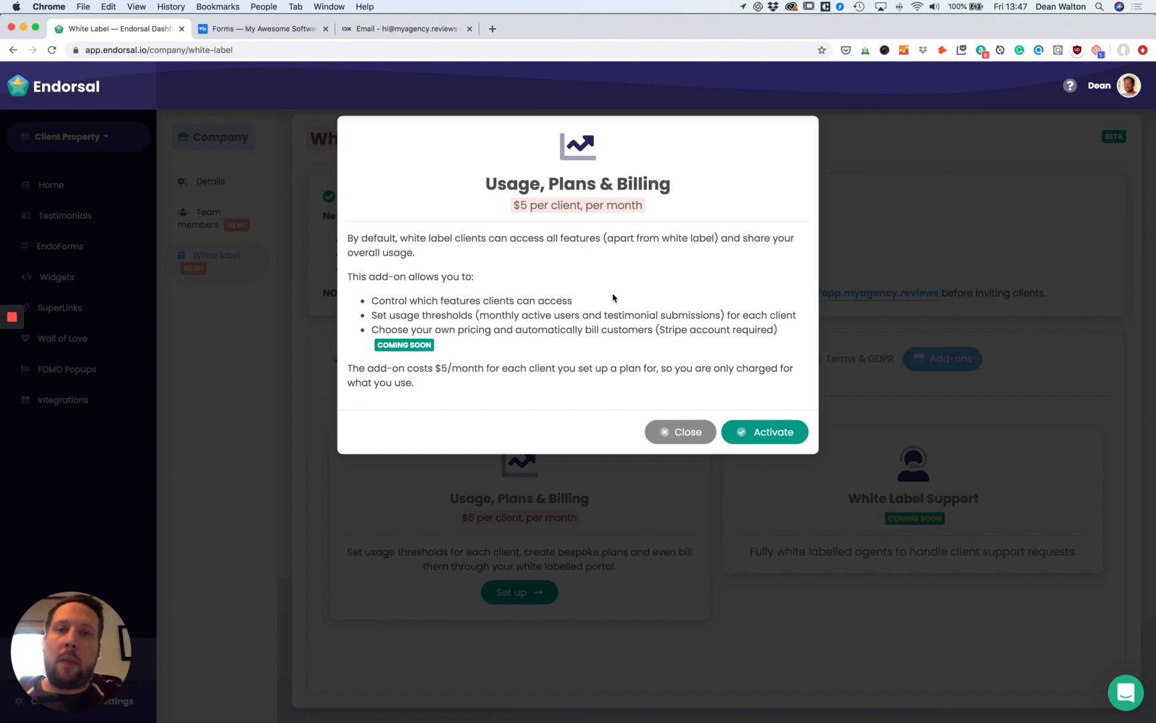
pyautogui.click(687, 432)
pyautogui.click(361, 359)
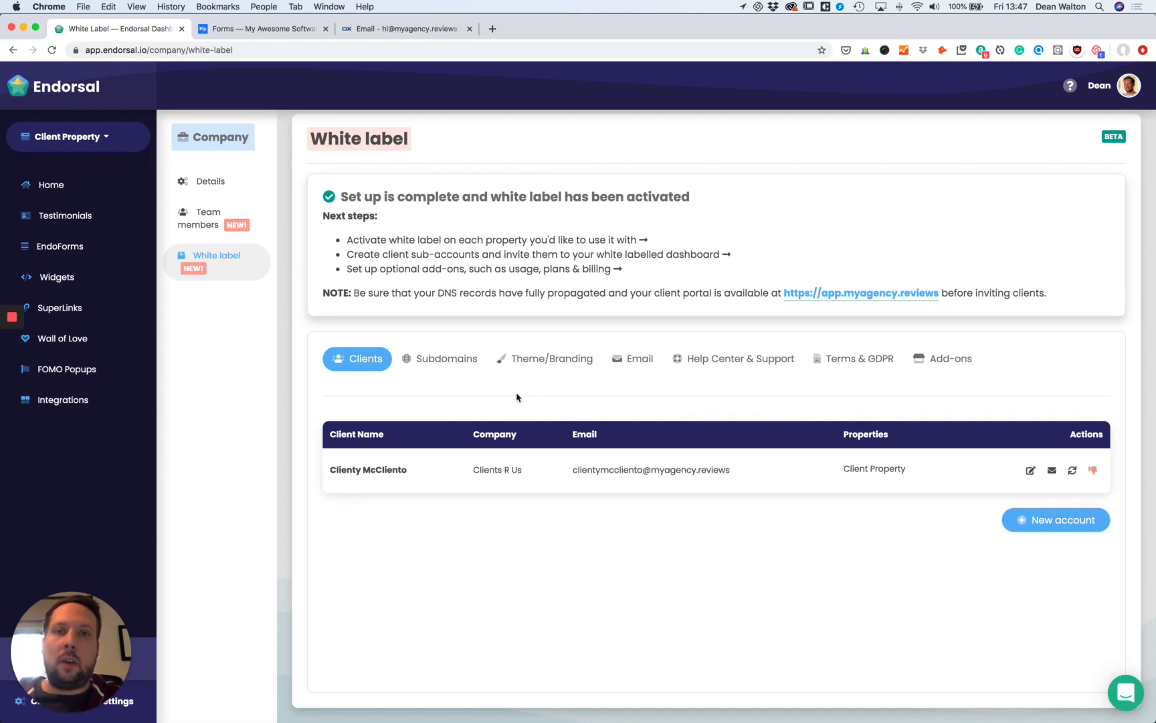
# Activate the Usage, Plans & Billing add-on and begin entering the payment card number.
pyautogui.click(574, 363)
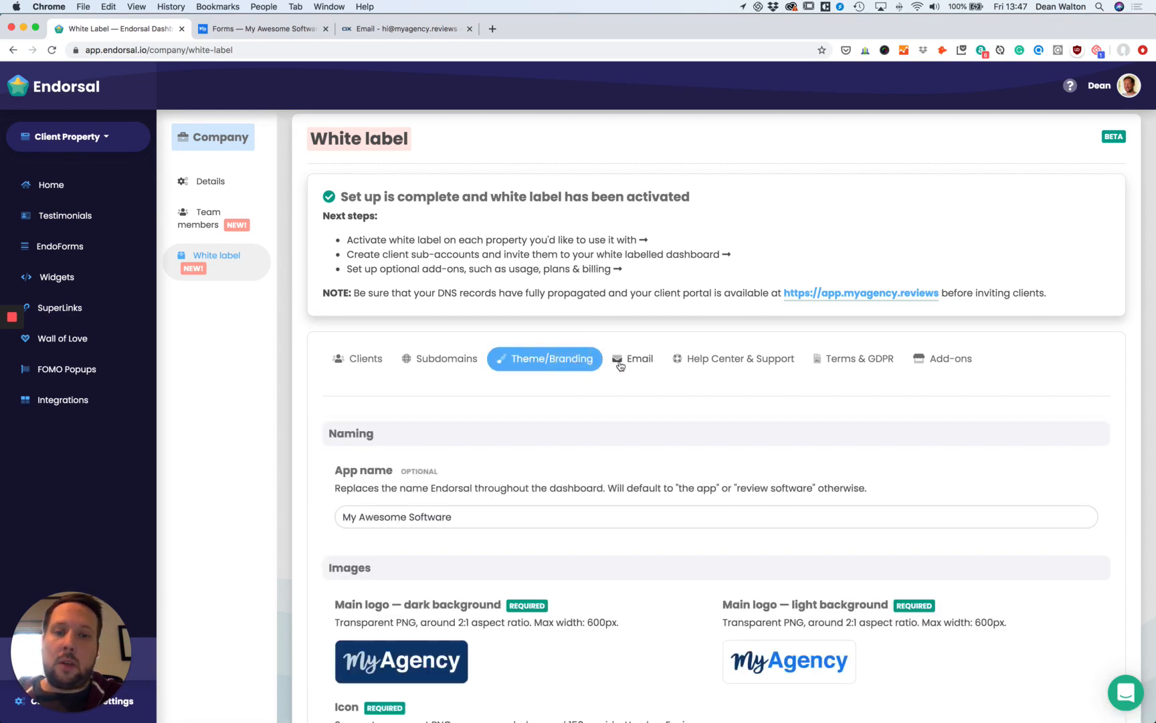
pyautogui.click(941, 369)
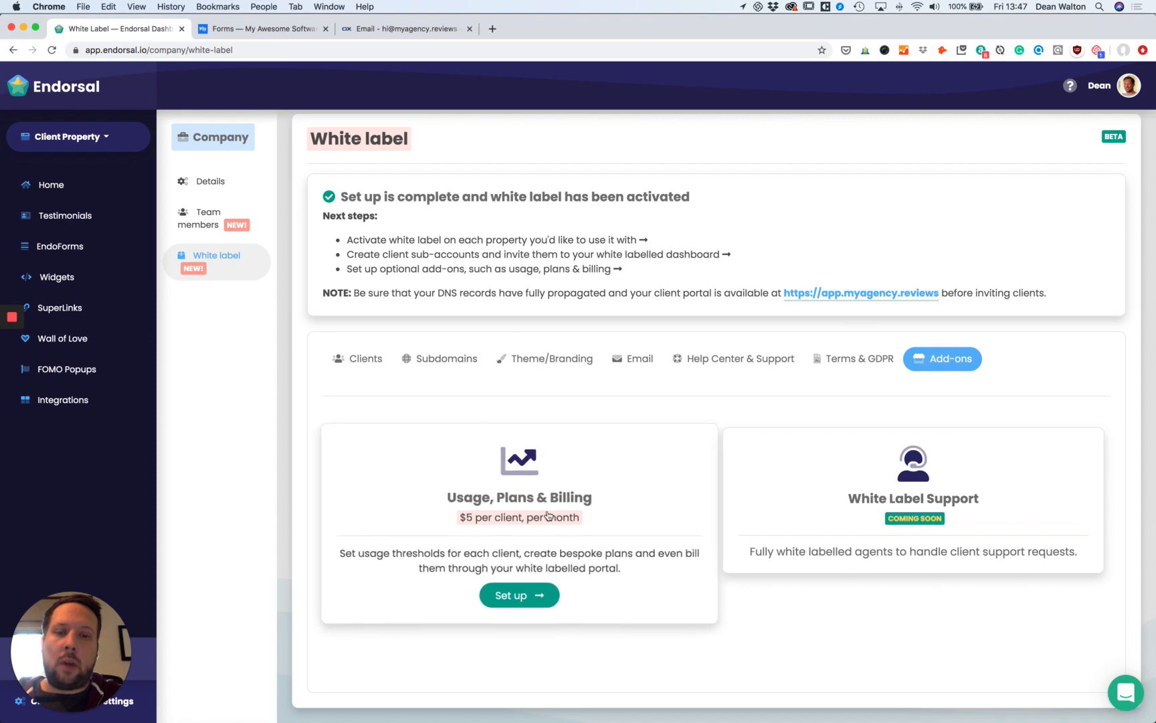
pyautogui.scroll(-1, 677, 606)
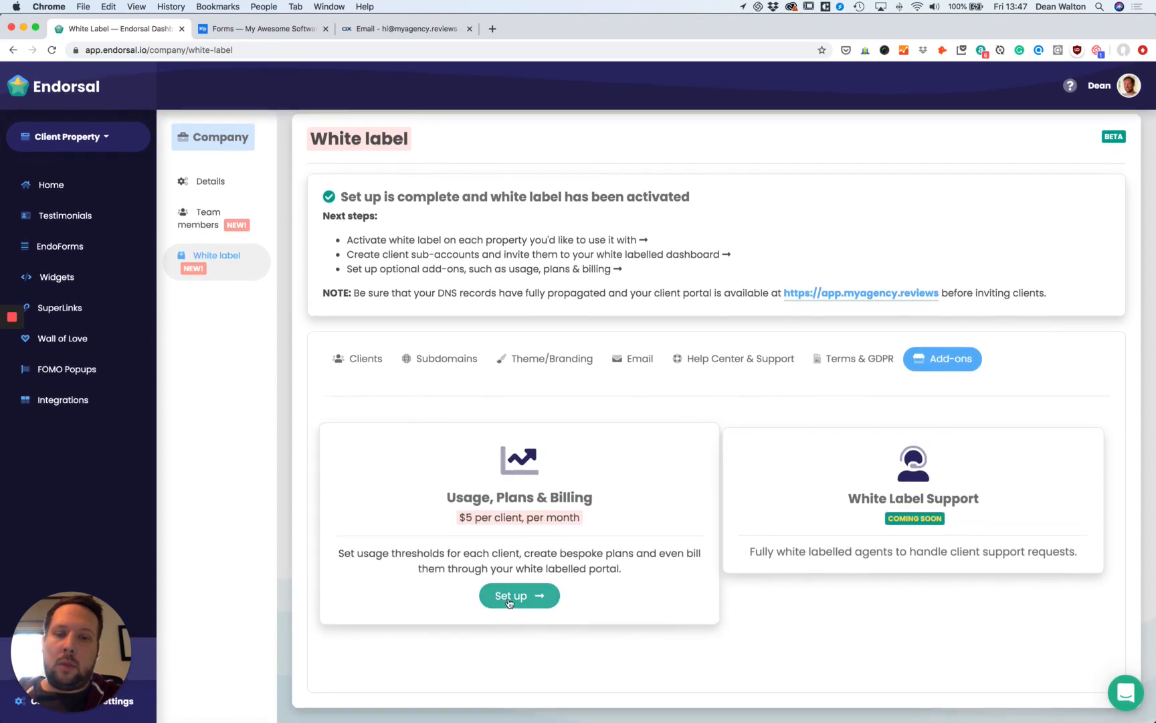
pyautogui.click(542, 602)
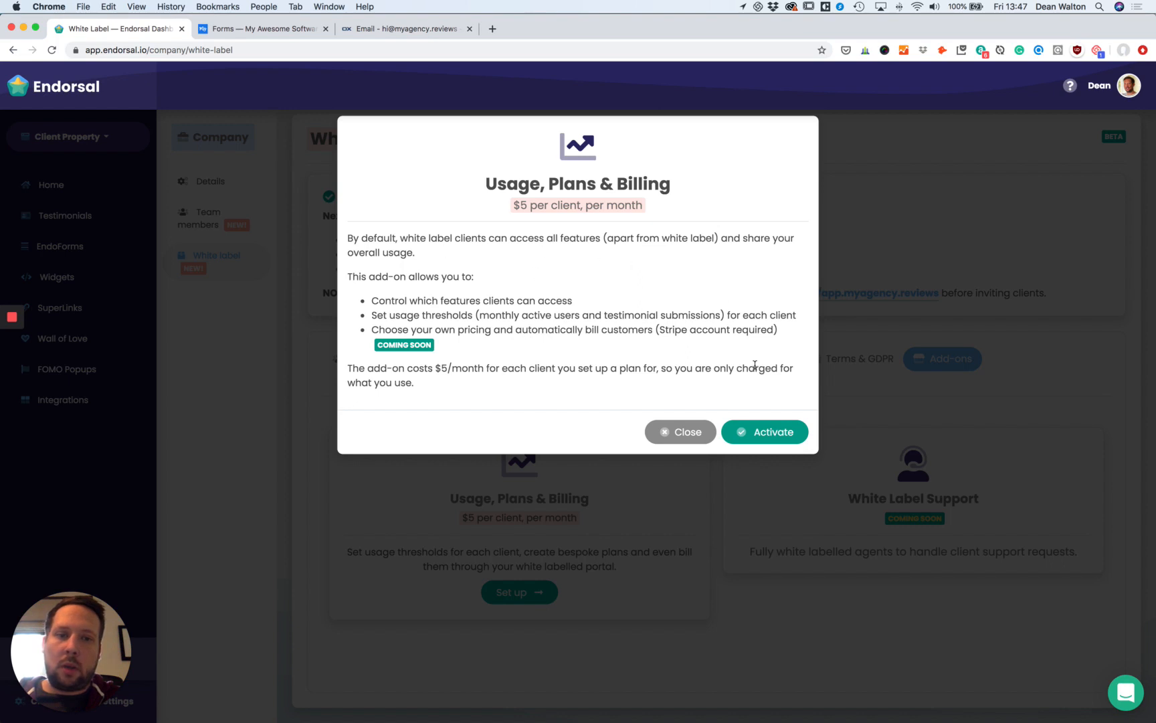
pyautogui.click(770, 431)
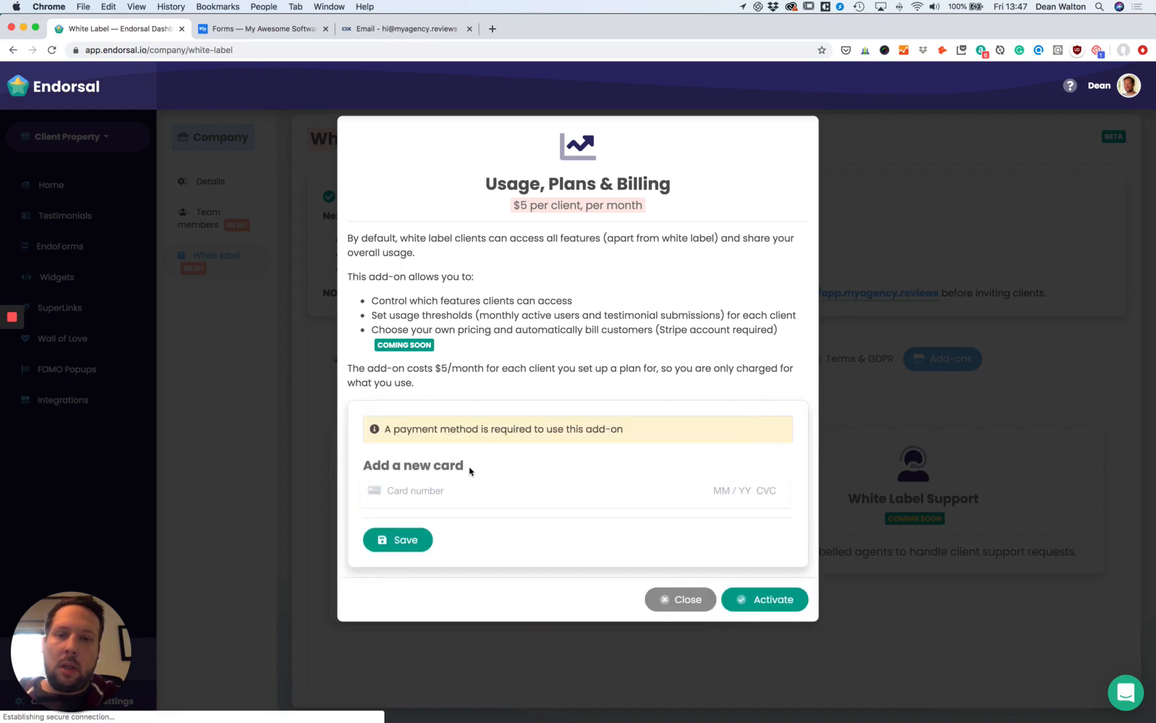
pyautogui.click(521, 492)
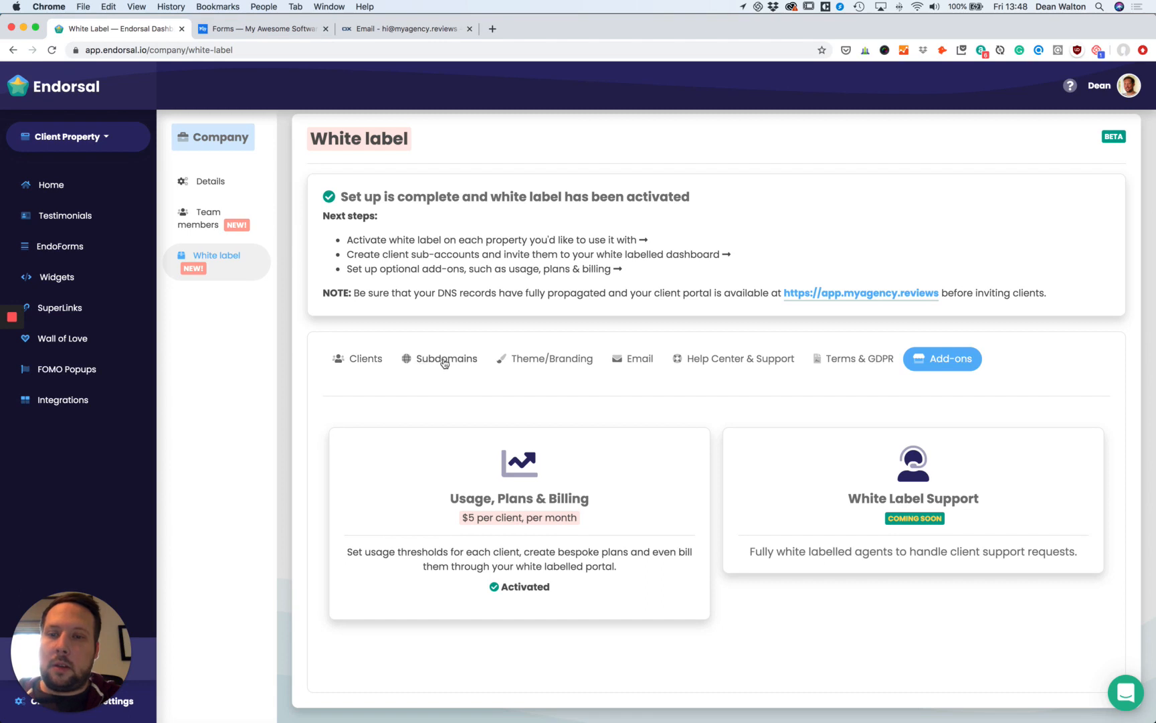
# Start a new usage plan for the client named Starter with 1000 monthly visitors.
pyautogui.click(355, 361)
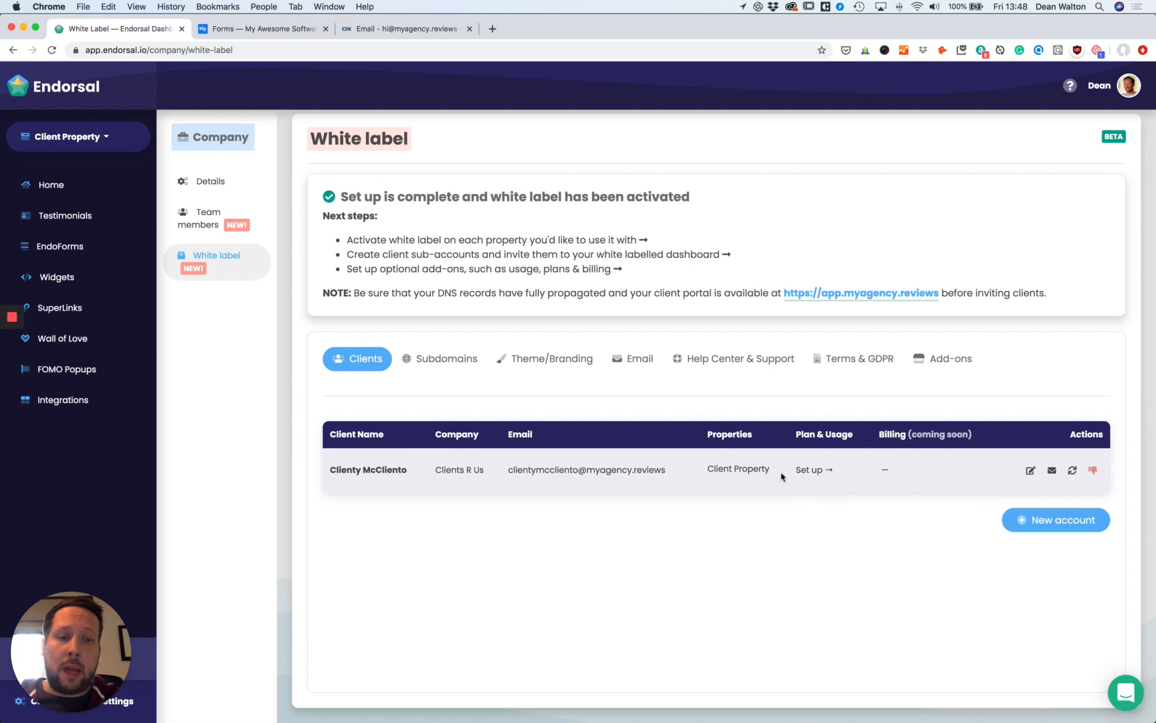
pyautogui.click(812, 471)
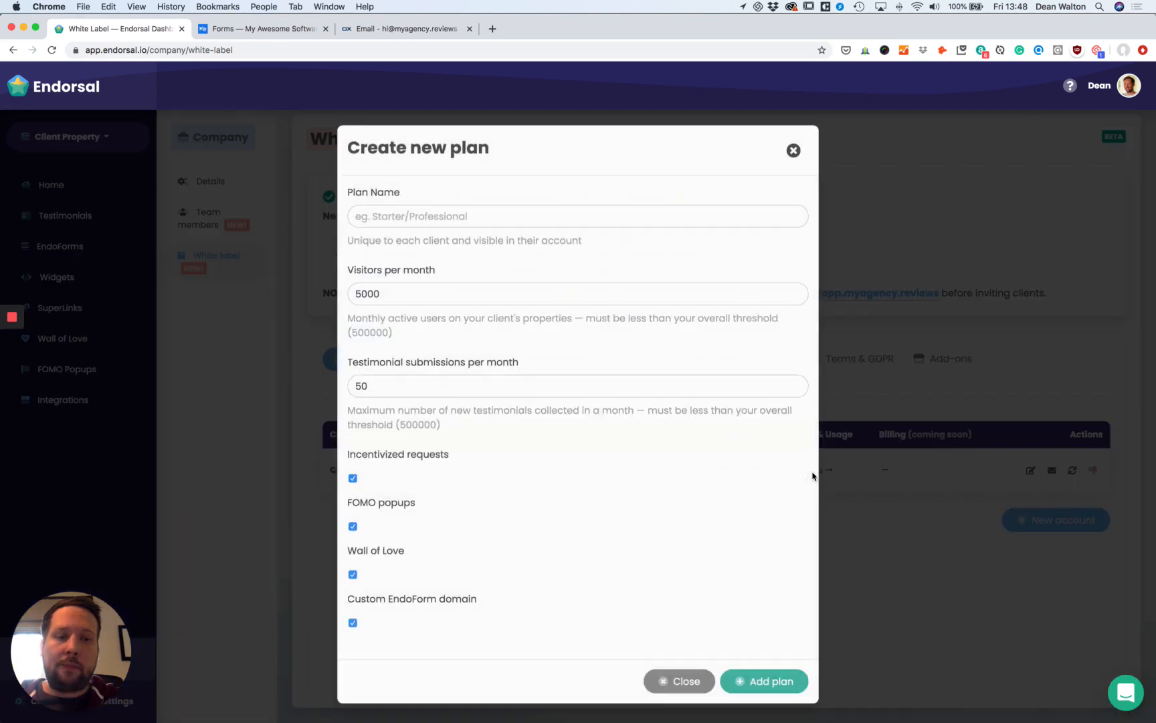
pyautogui.click(424, 213)
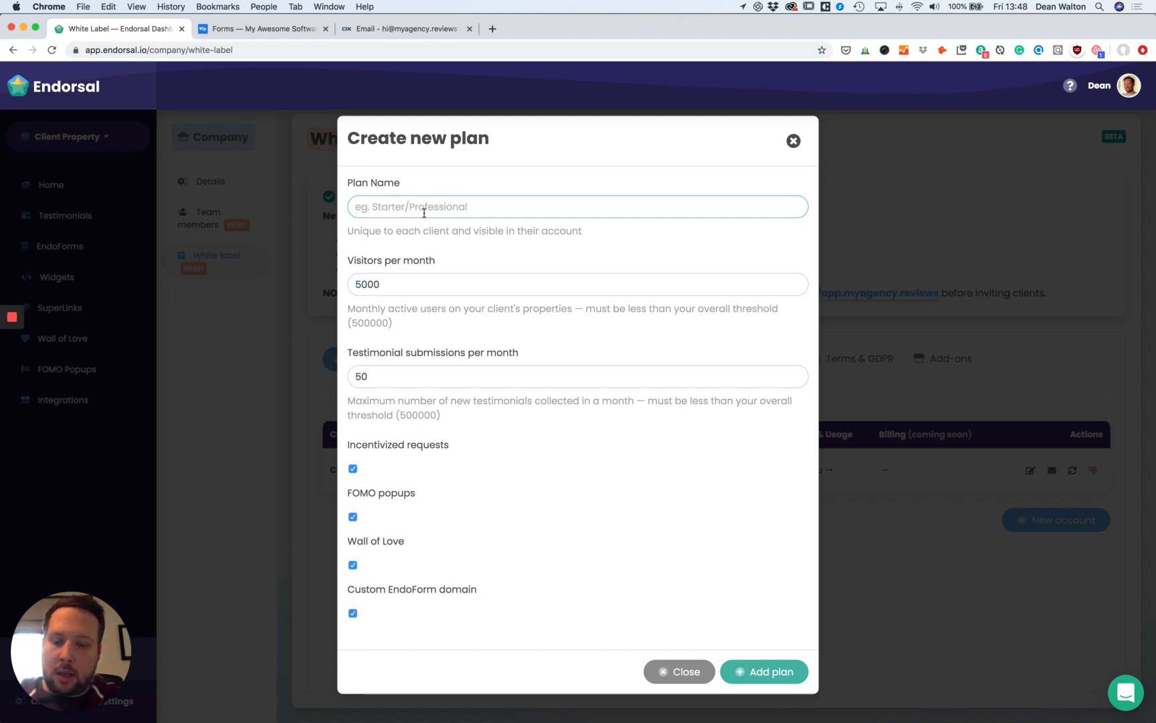
pyautogui.write('S')
pyautogui.write('tar')
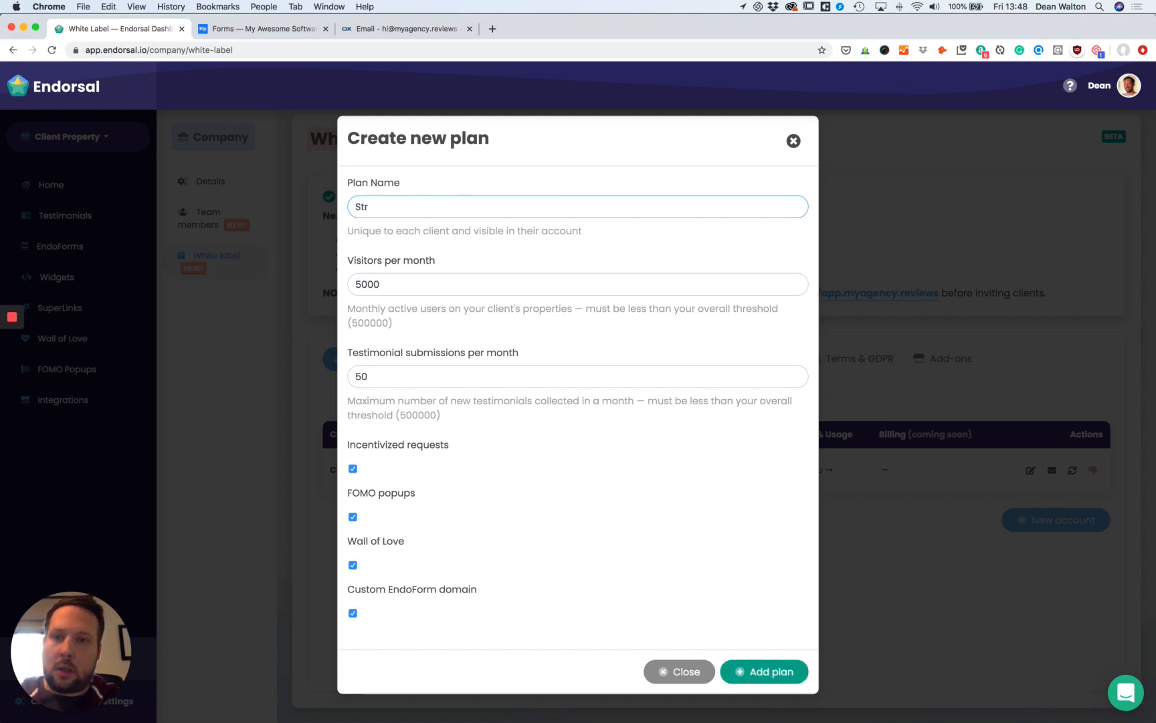
pyautogui.press('BackSpace')
pyautogui.write('arter')
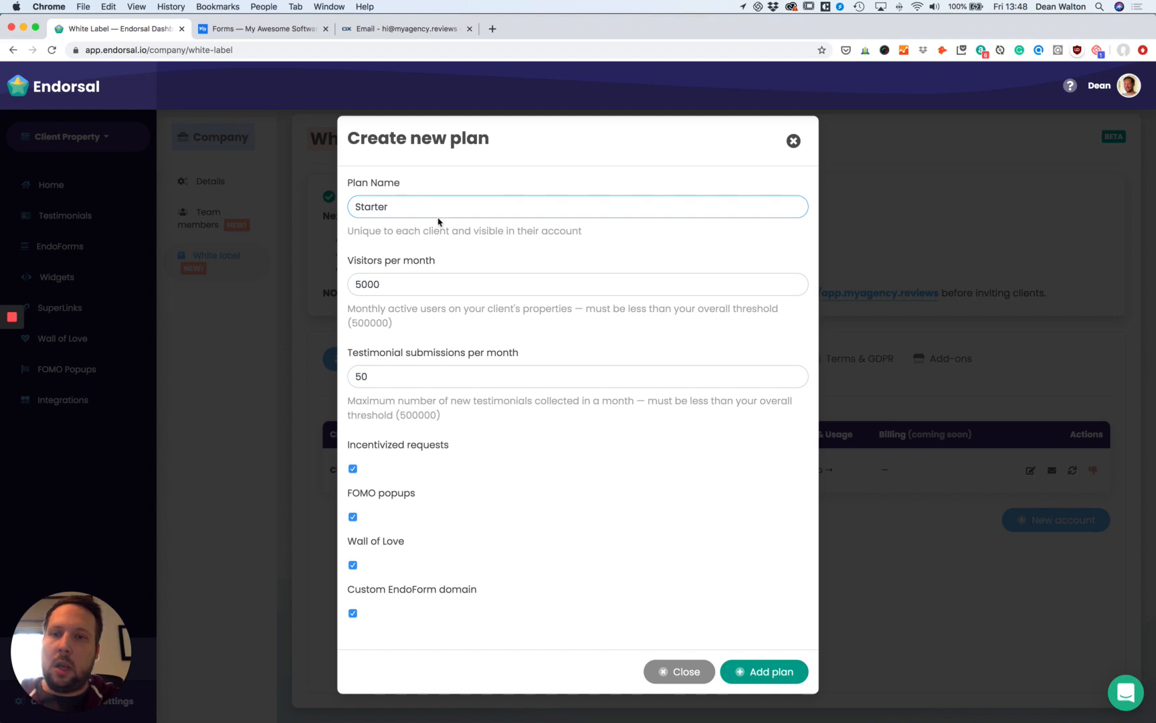
pyautogui.click(365, 286)
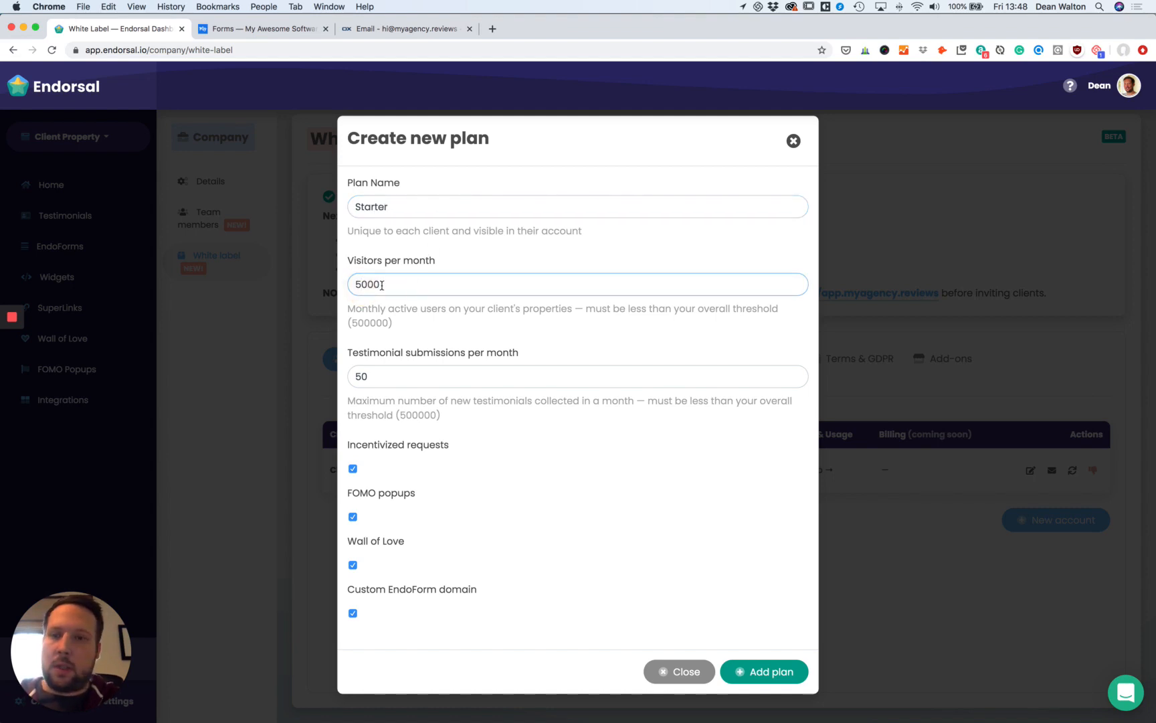
pyautogui.press('BackSpace')
pyautogui.write('1')
# Set 100 testimonial submissions, exclude Custom EndoForm domain, Wall of Love and FOMO popups, and add the plan.
pyautogui.click(394, 382)
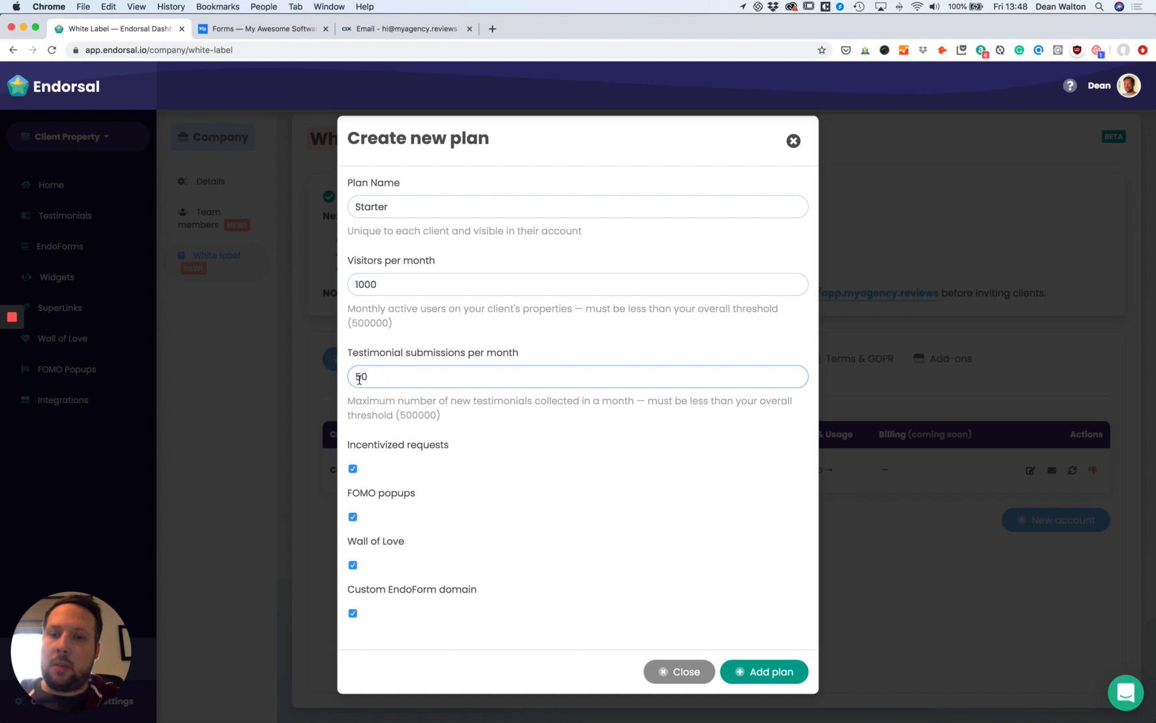
pyautogui.click(359, 378)
pyautogui.press('BackSpace')
pyautogui.write('100')
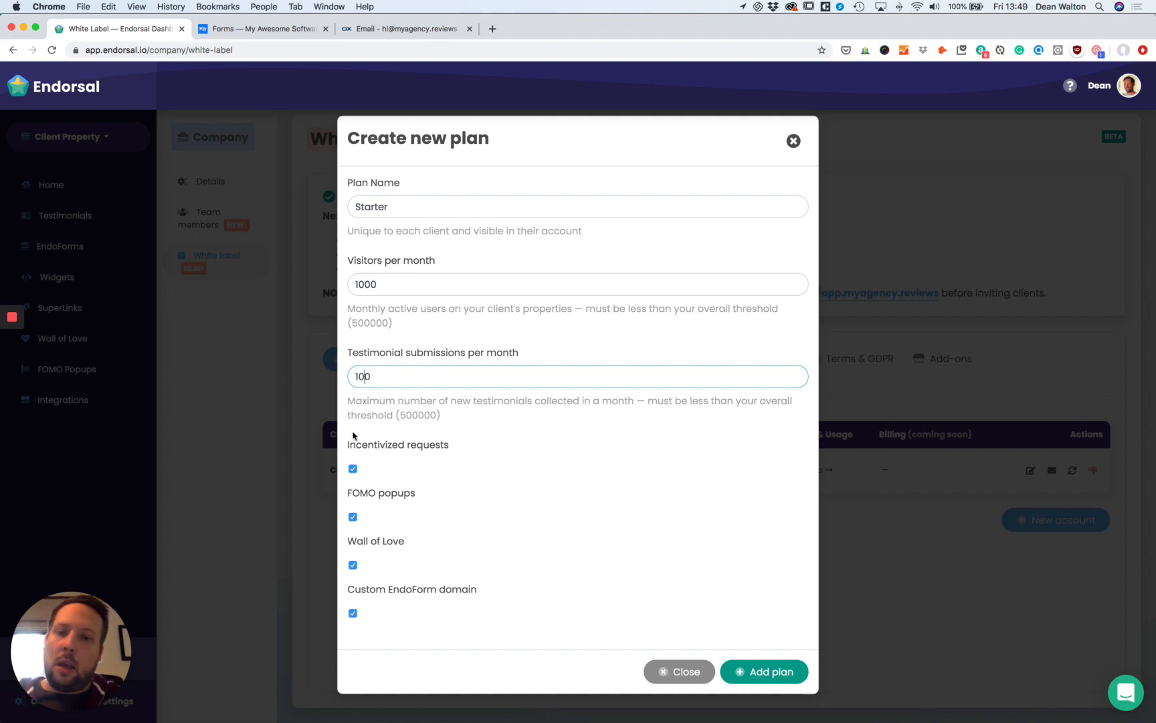
pyautogui.click(353, 613)
pyautogui.click(353, 564)
pyautogui.click(354, 517)
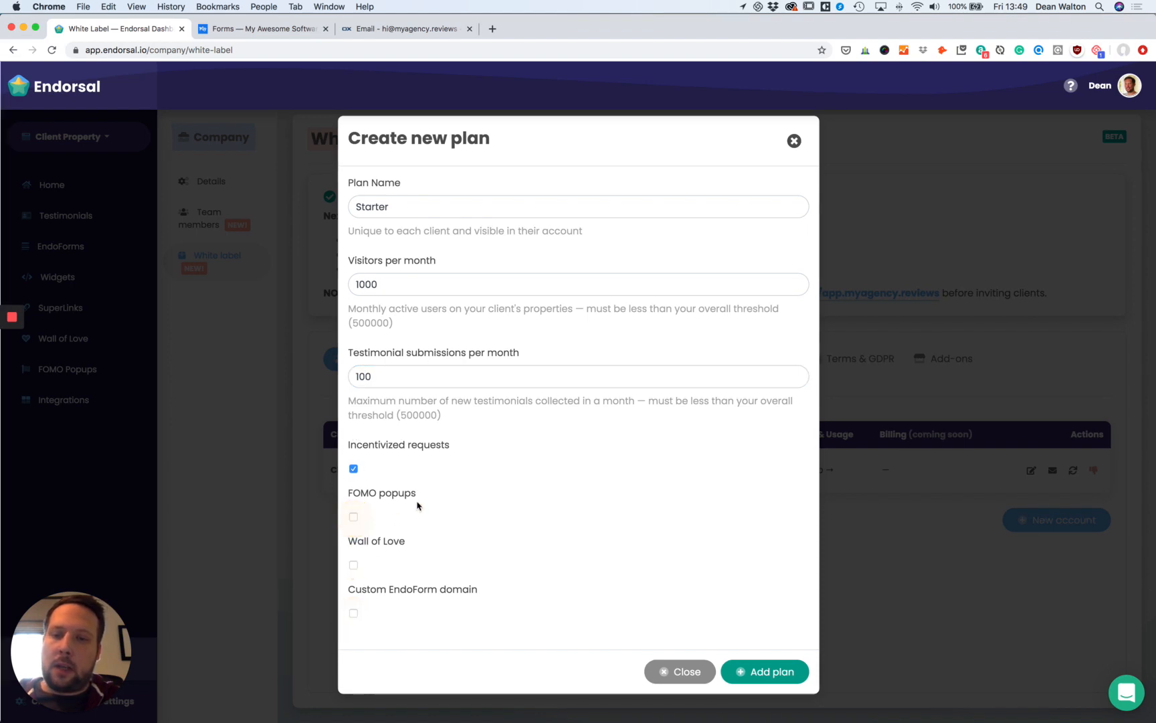
pyautogui.click(787, 677)
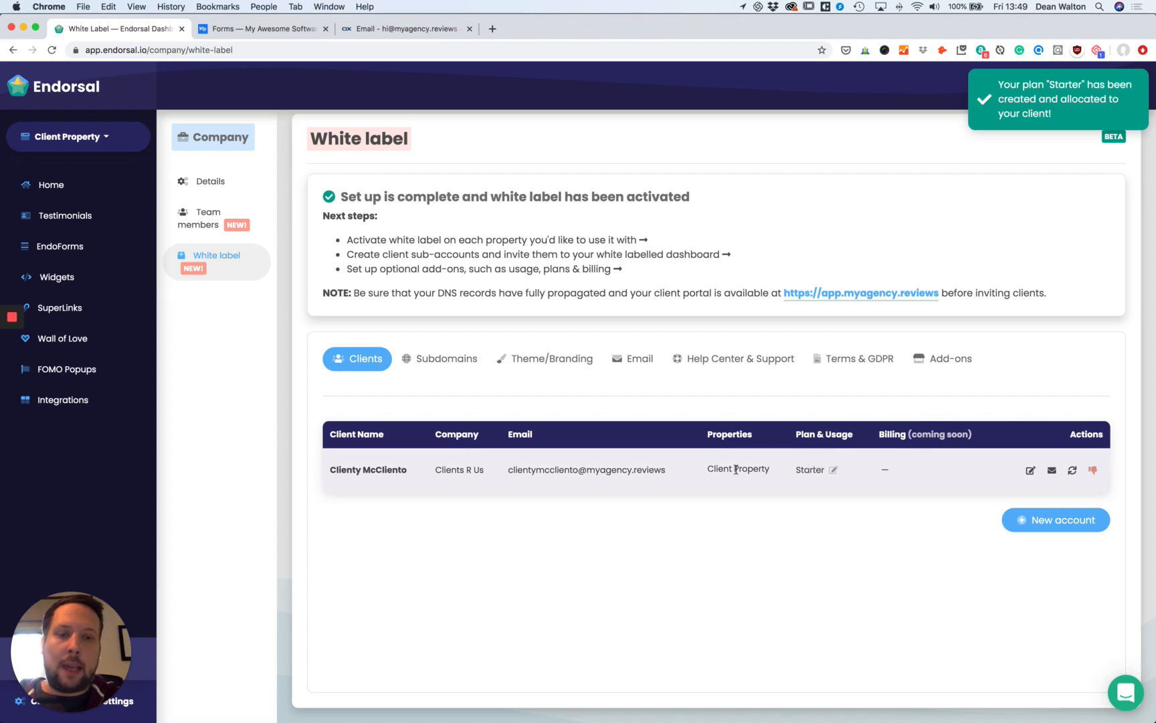
# Reload the client portal, check Wall of Love and FOMO Popups, then view the Starter plan details.
pyautogui.click(238, 29)
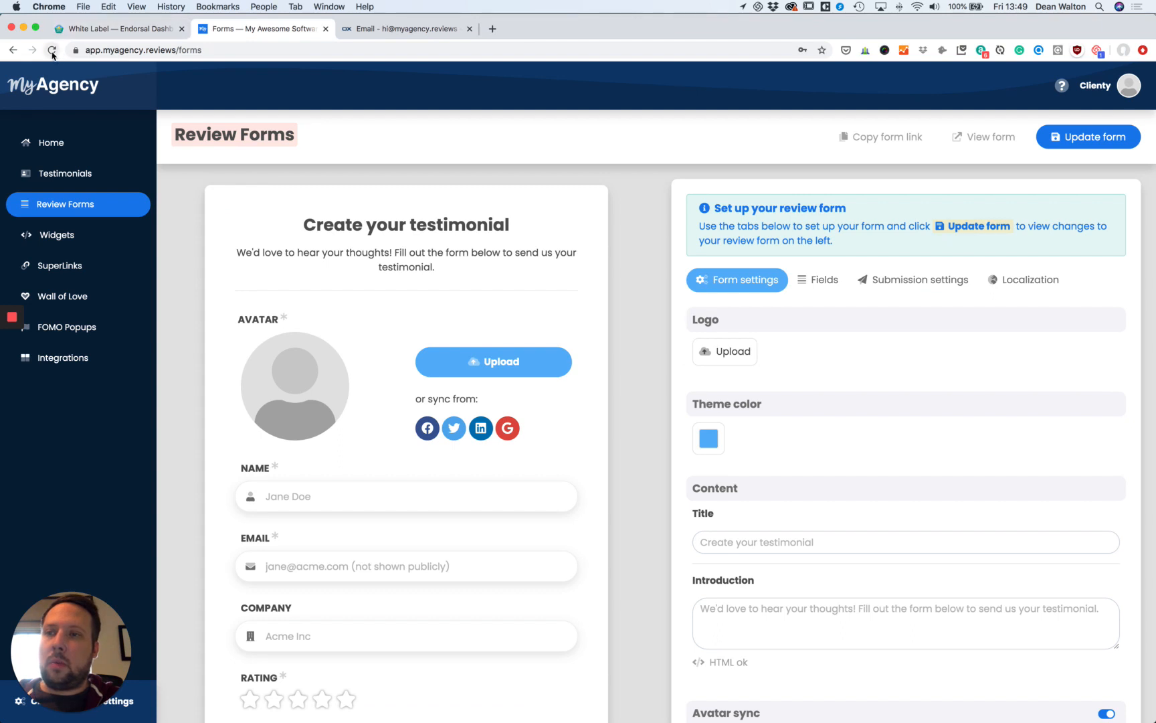
pyautogui.click(52, 52)
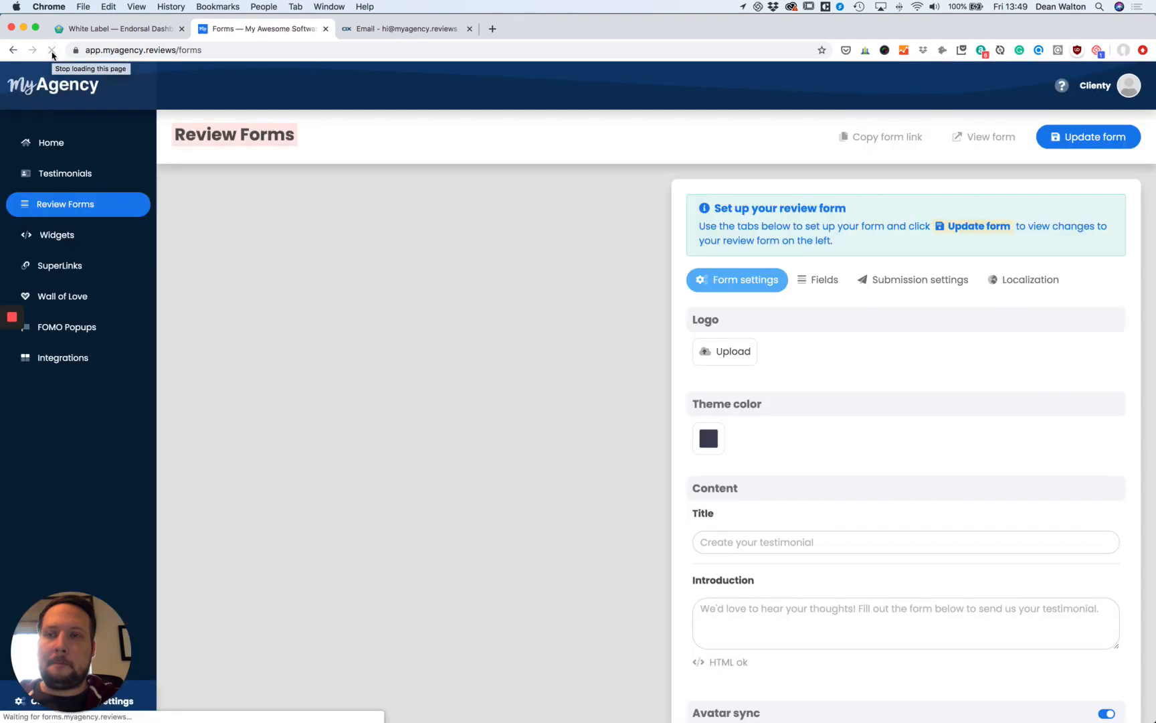
pyautogui.click(89, 303)
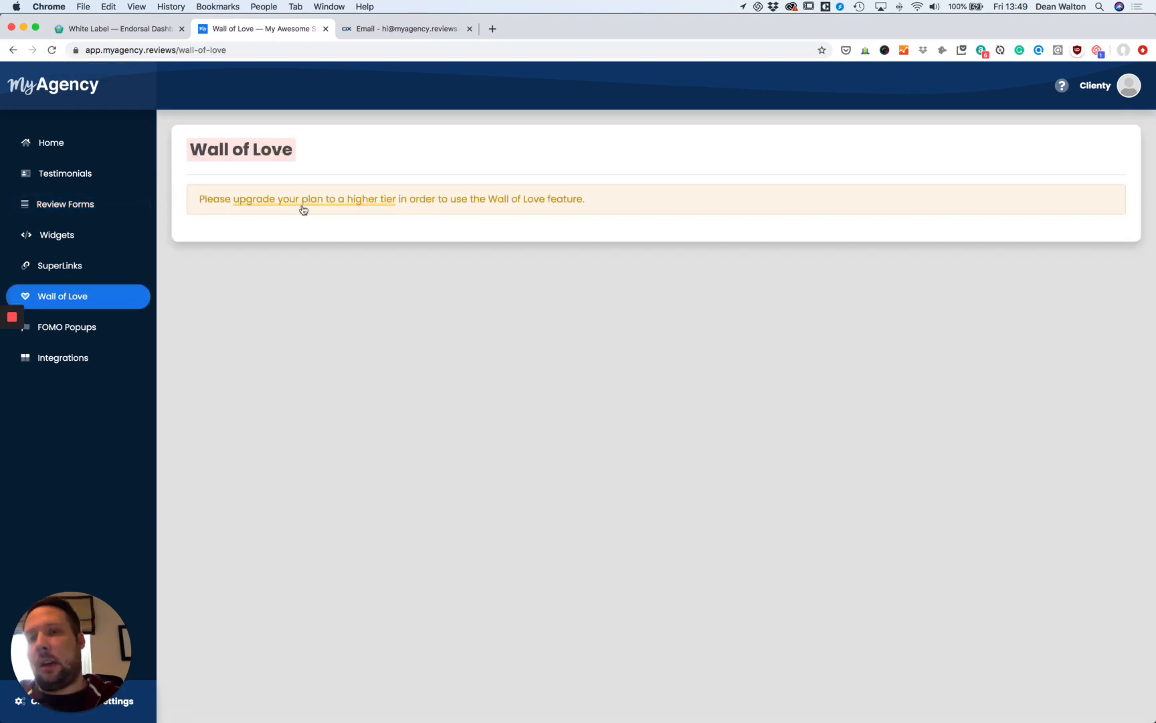
pyautogui.click(91, 334)
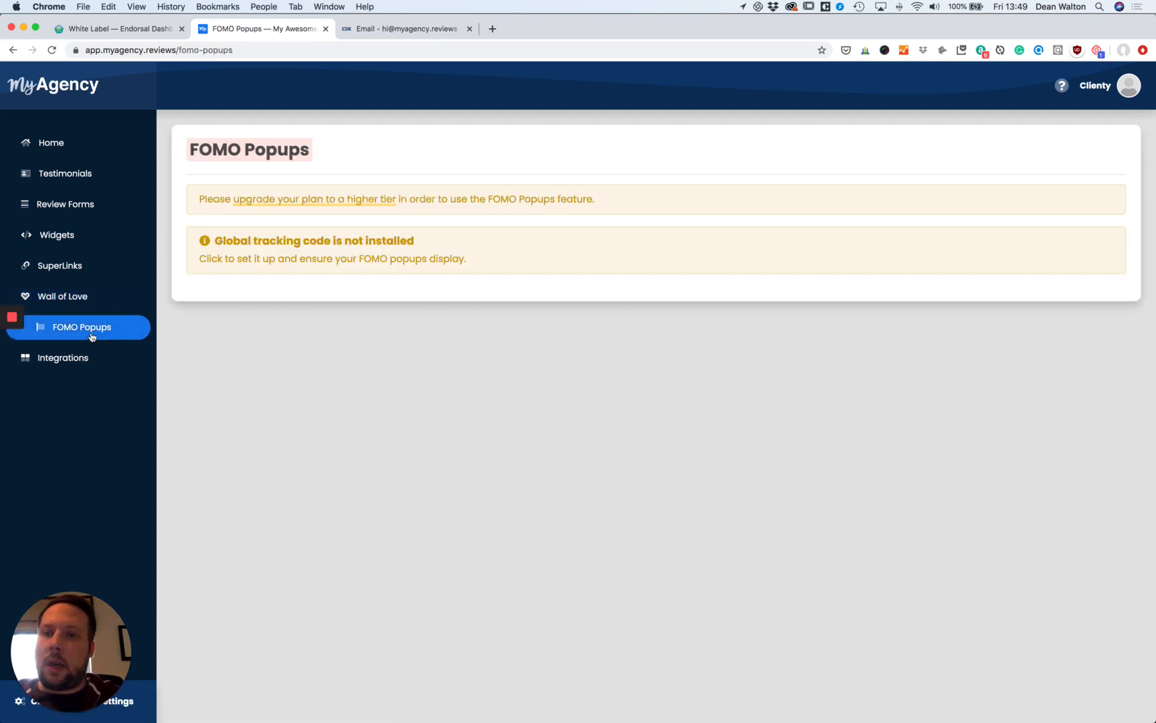
pyautogui.click(87, 299)
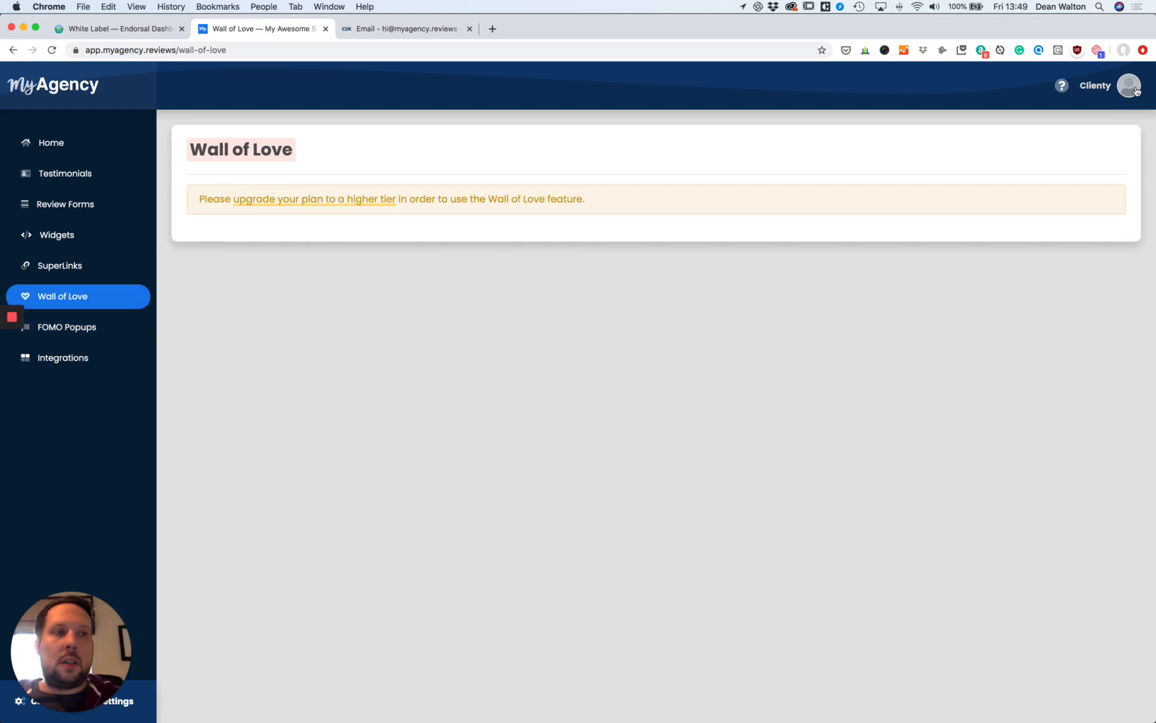
pyautogui.click(1129, 85)
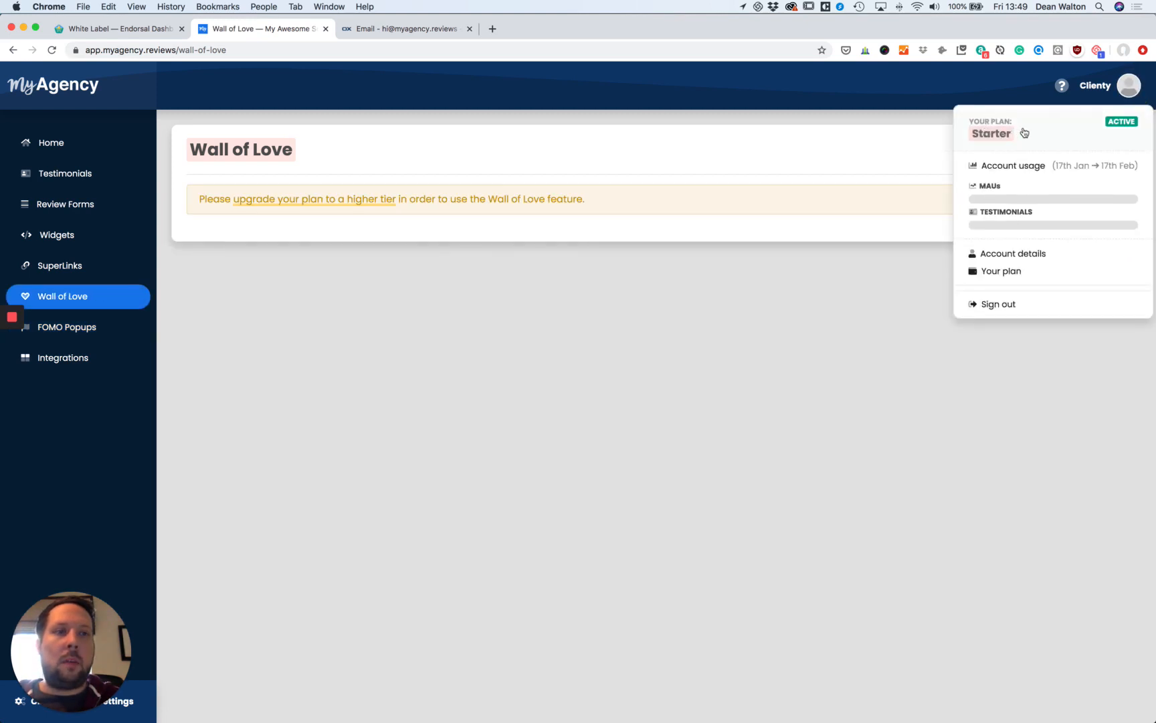
pyautogui.click(1054, 129)
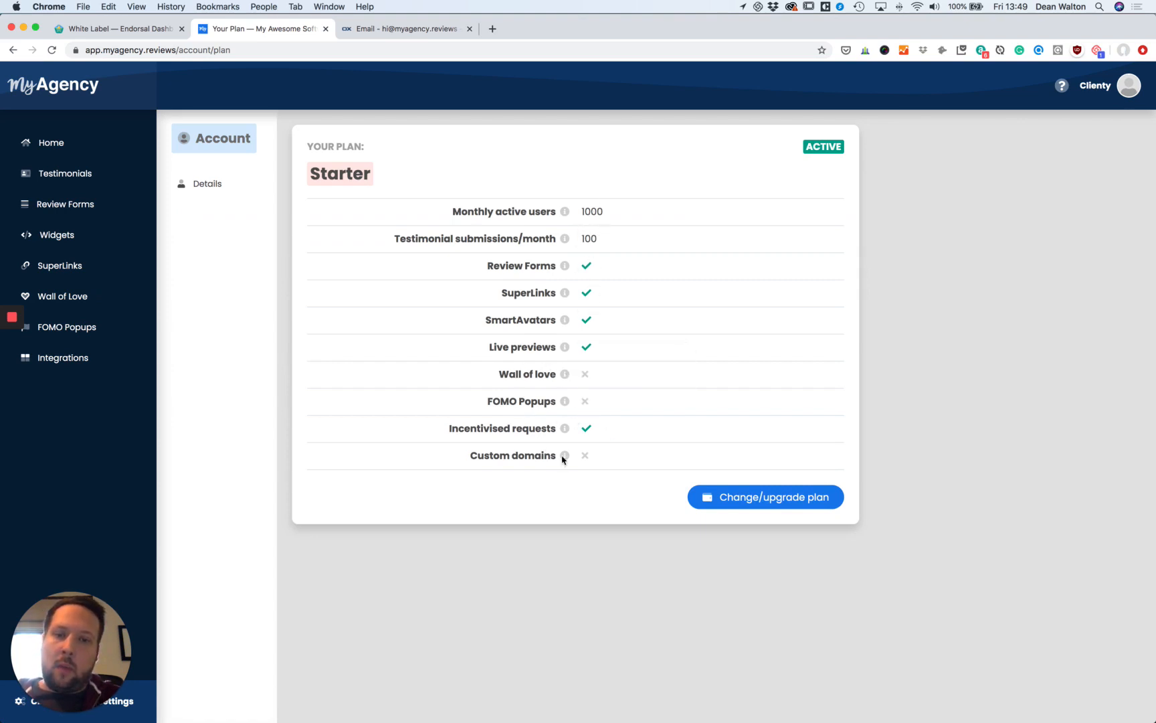
pyautogui.moveTo(575, 373)
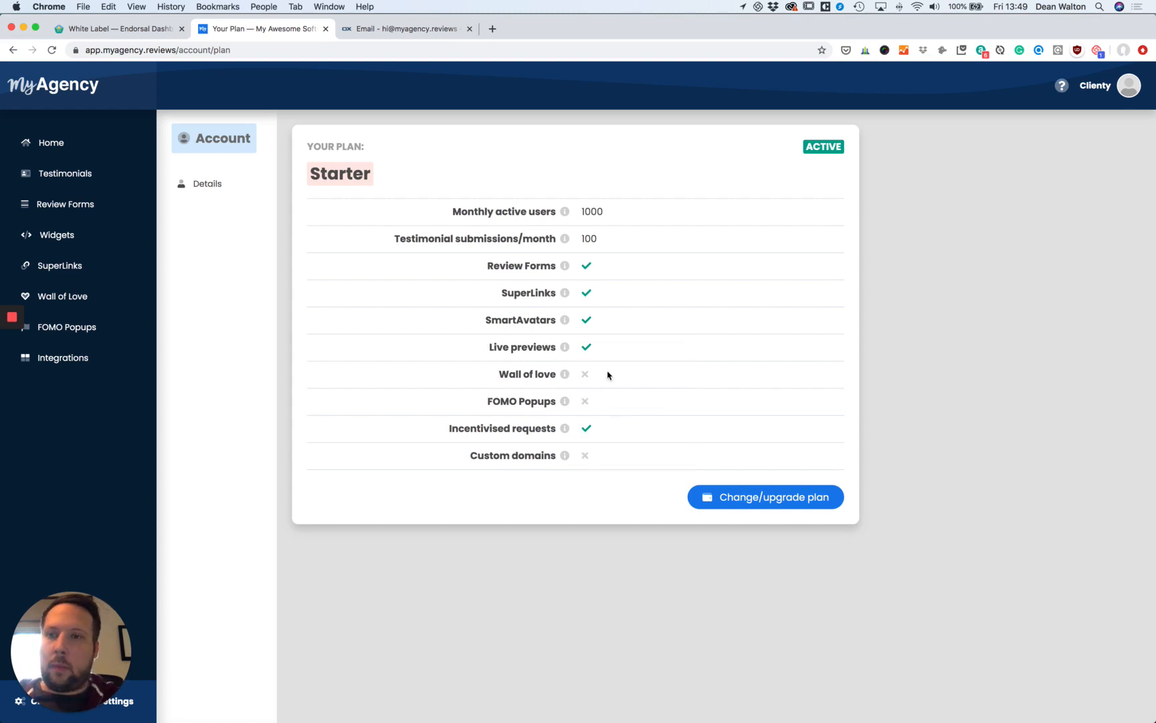
# Add Wall of Love to the client's Starter plan and save it.
pyautogui.click(105, 29)
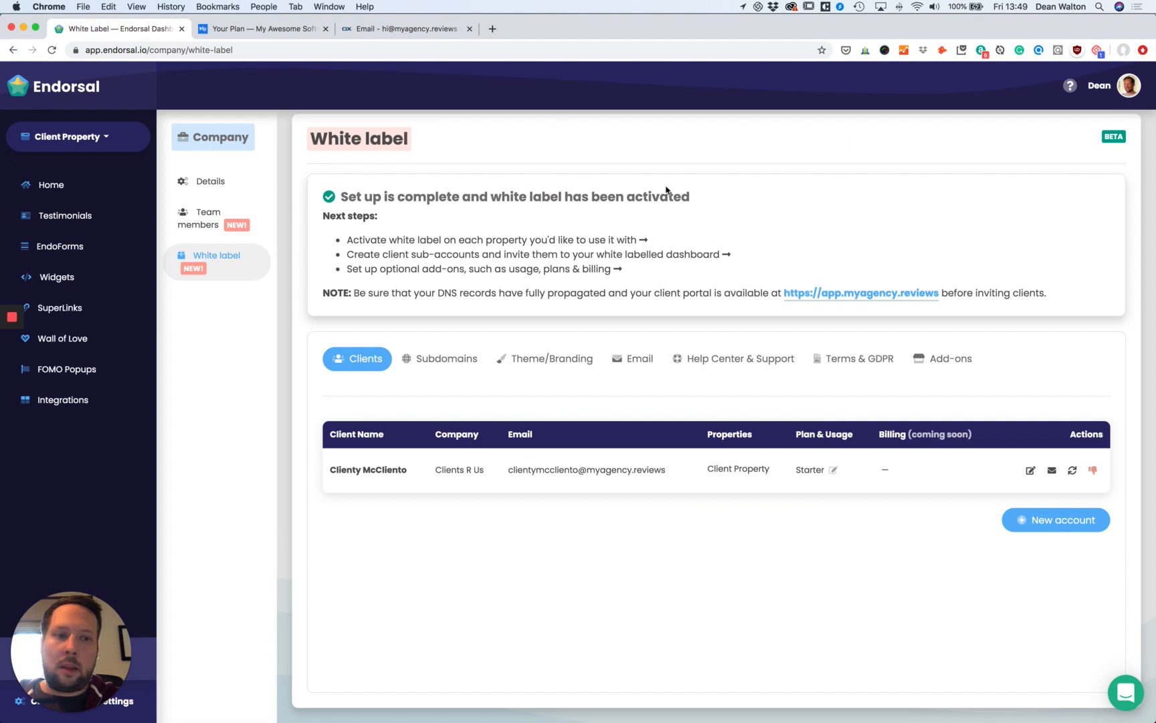
pyautogui.click(834, 471)
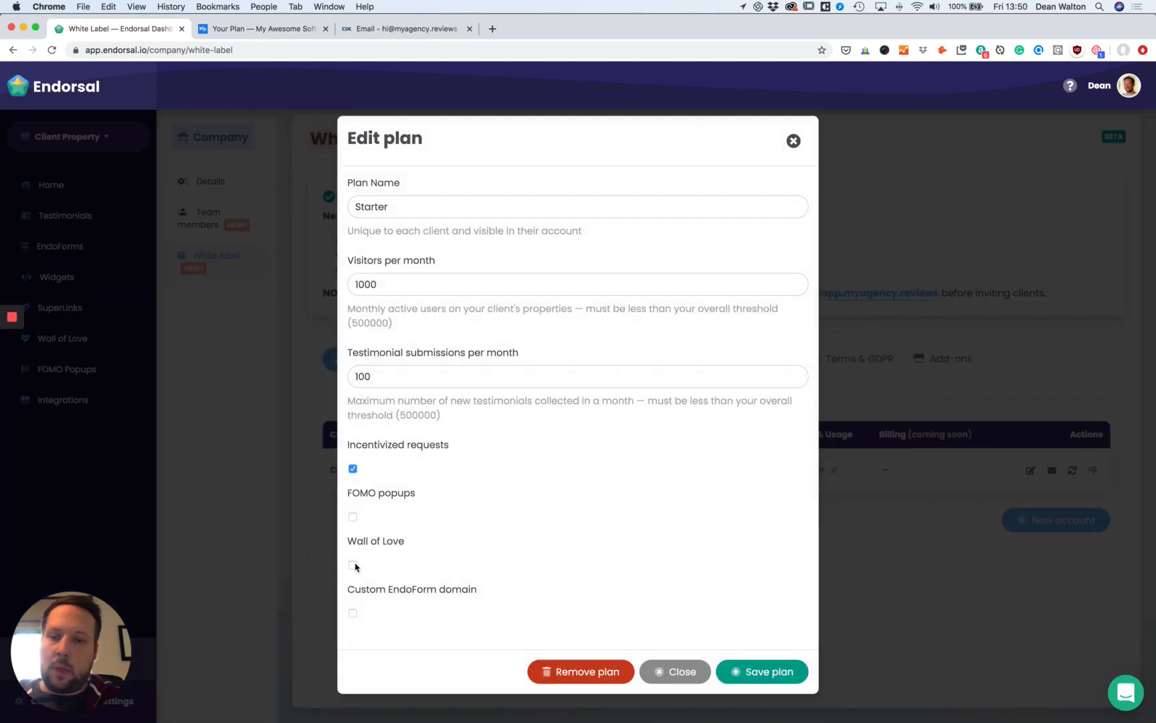
pyautogui.click(353, 565)
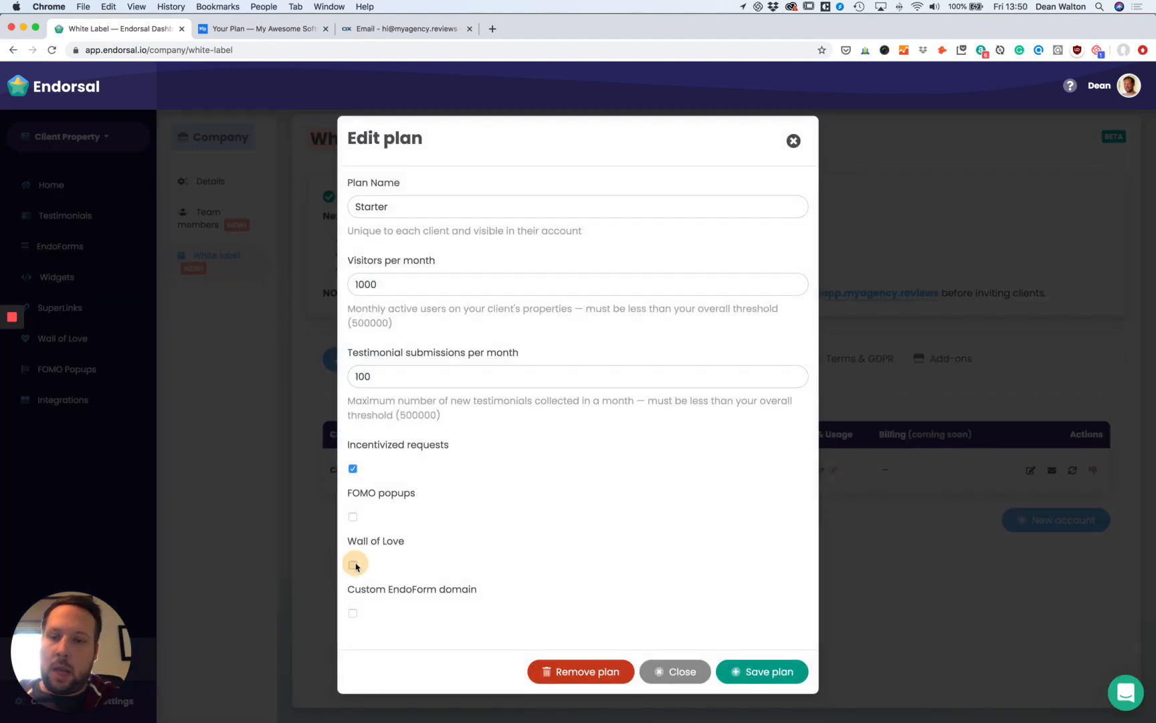
pyautogui.click(769, 672)
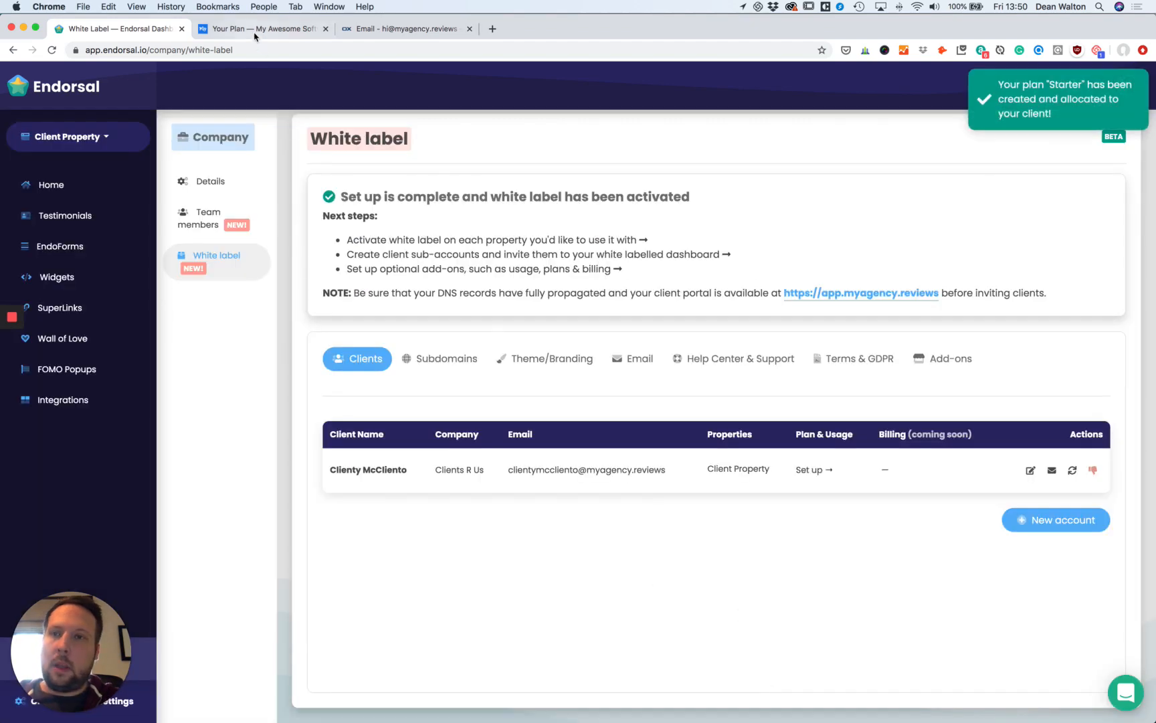
# Reload the client portal's Wall of Love page to confirm access, then return to Endorsal.
pyautogui.click(256, 30)
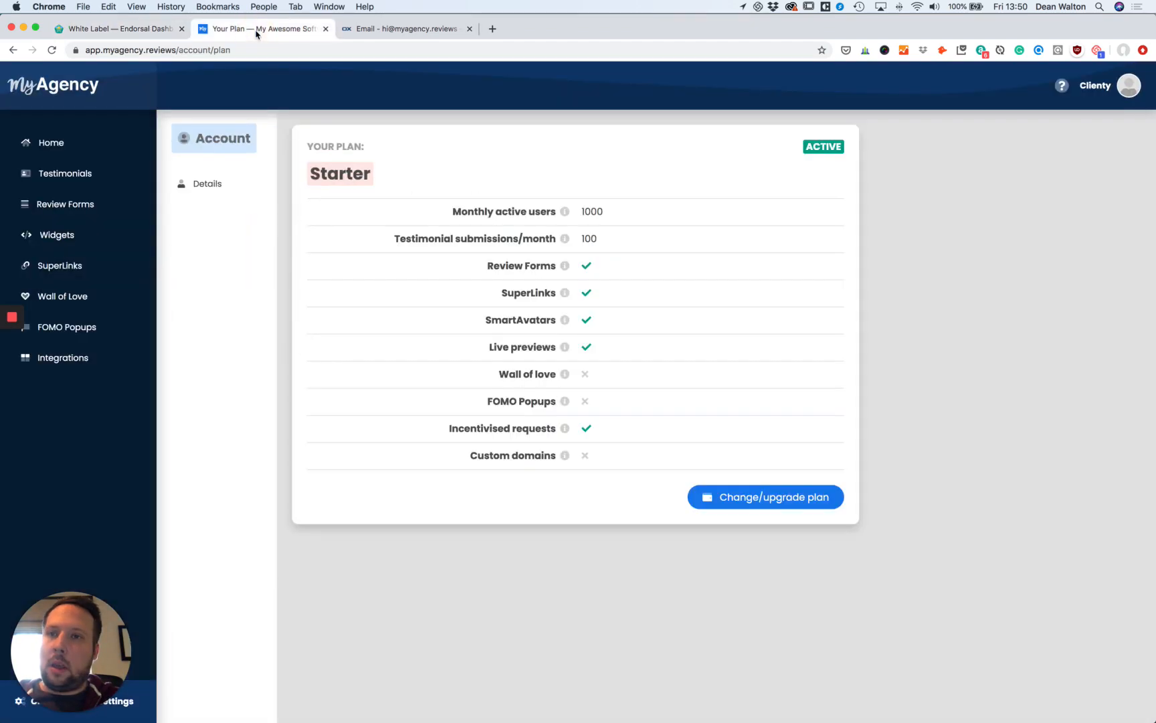
pyautogui.click(77, 295)
pyautogui.click(53, 53)
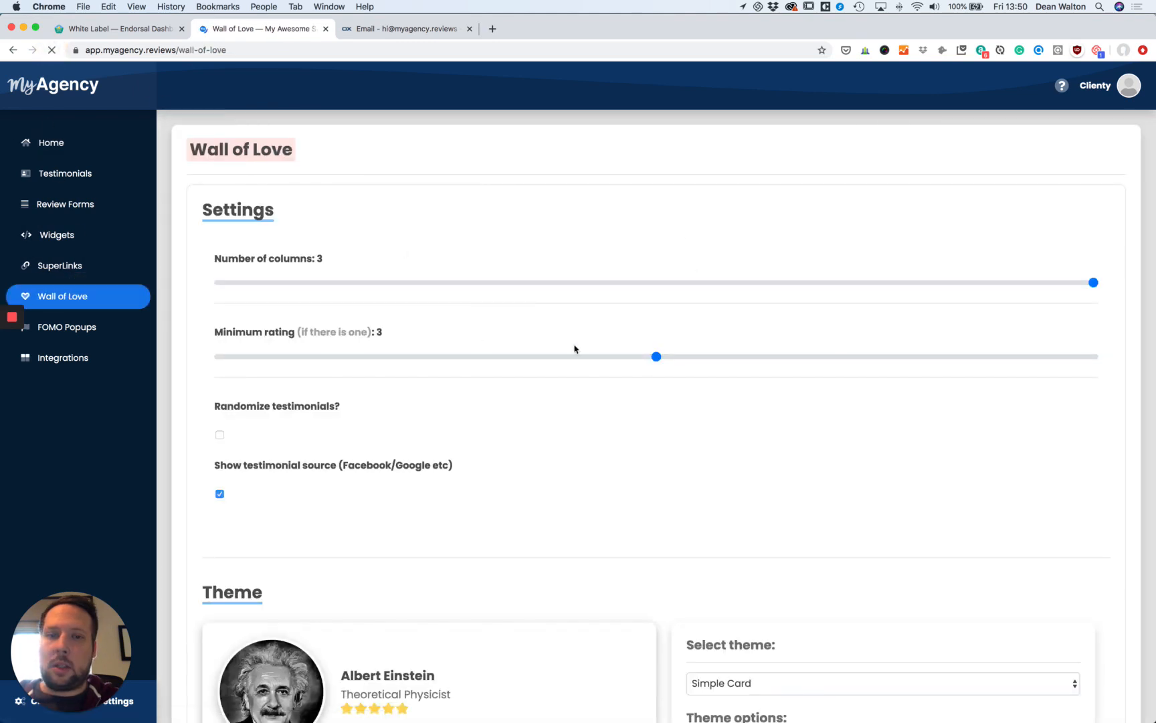
pyautogui.click(115, 28)
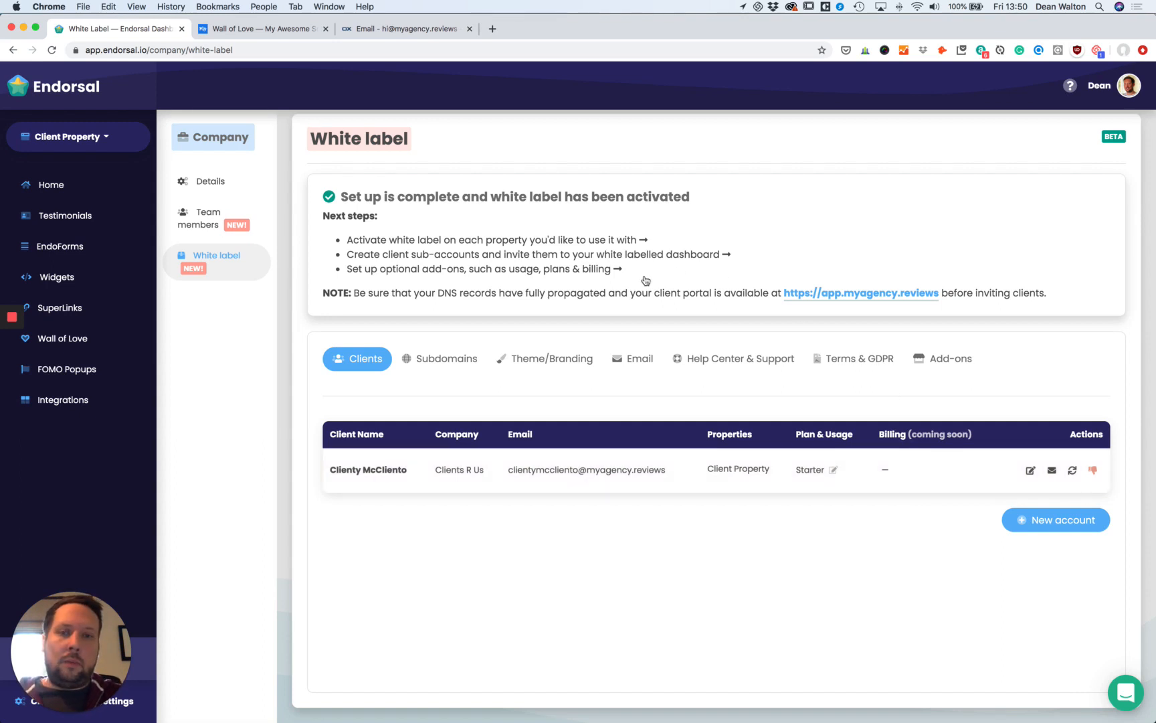
pyautogui.scroll(1, 645, 280)
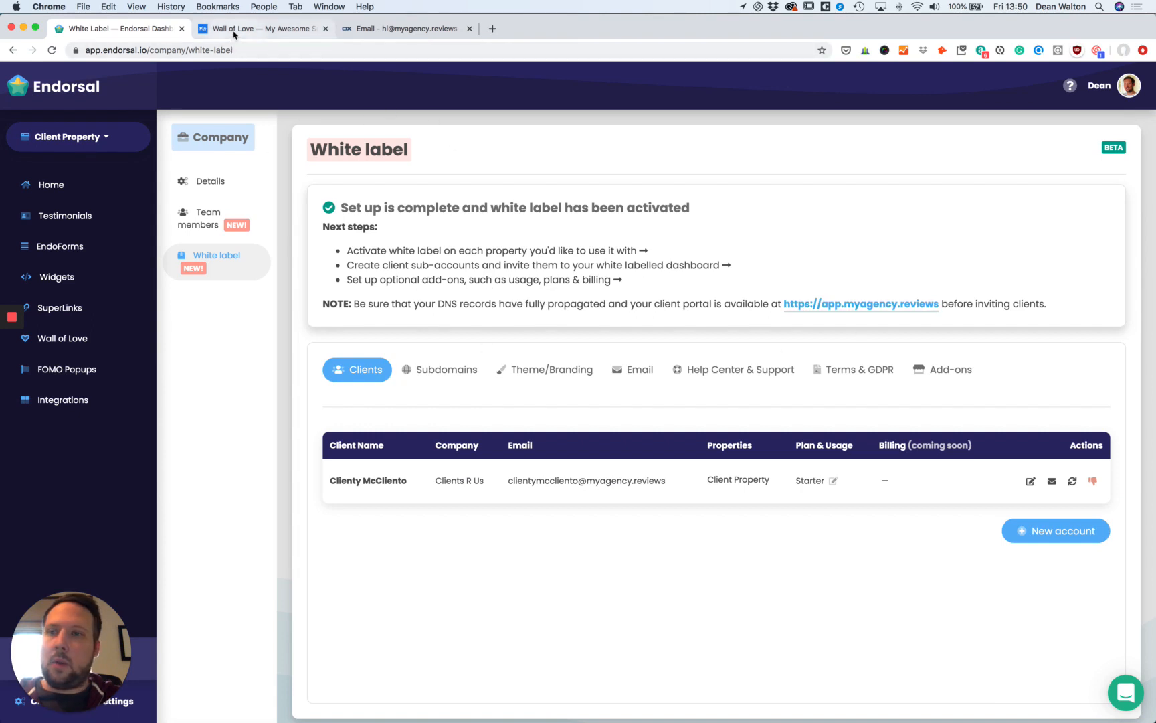
pyautogui.click(254, 28)
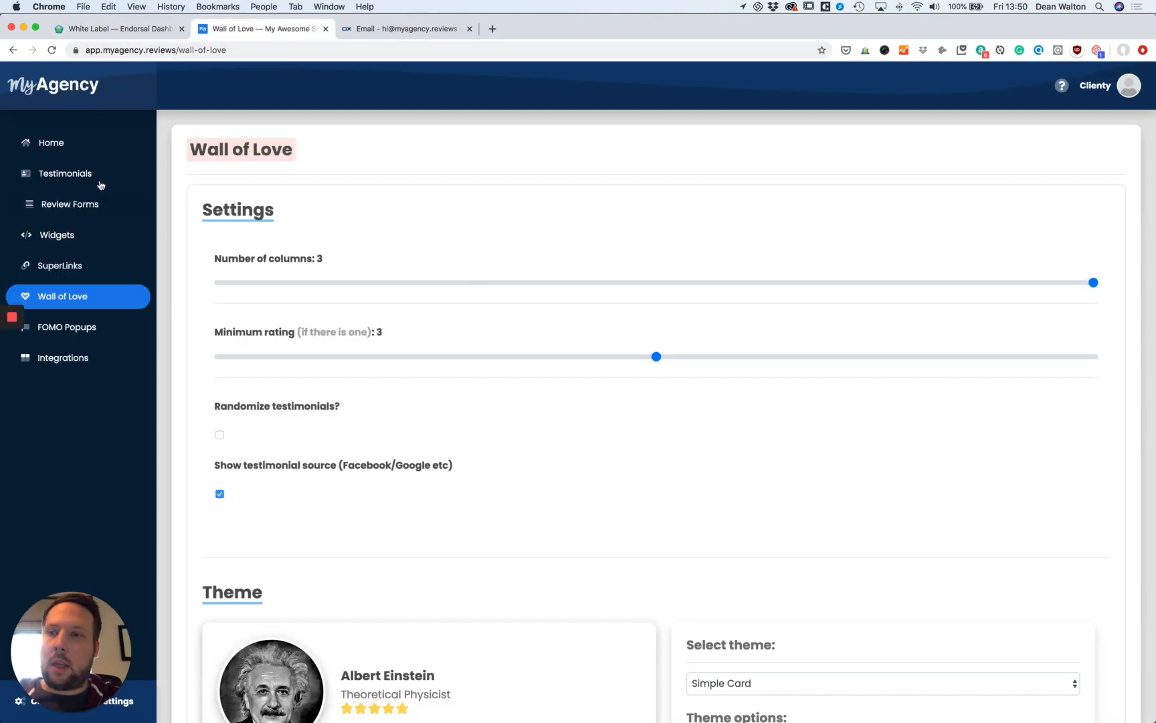
pyautogui.click(79, 175)
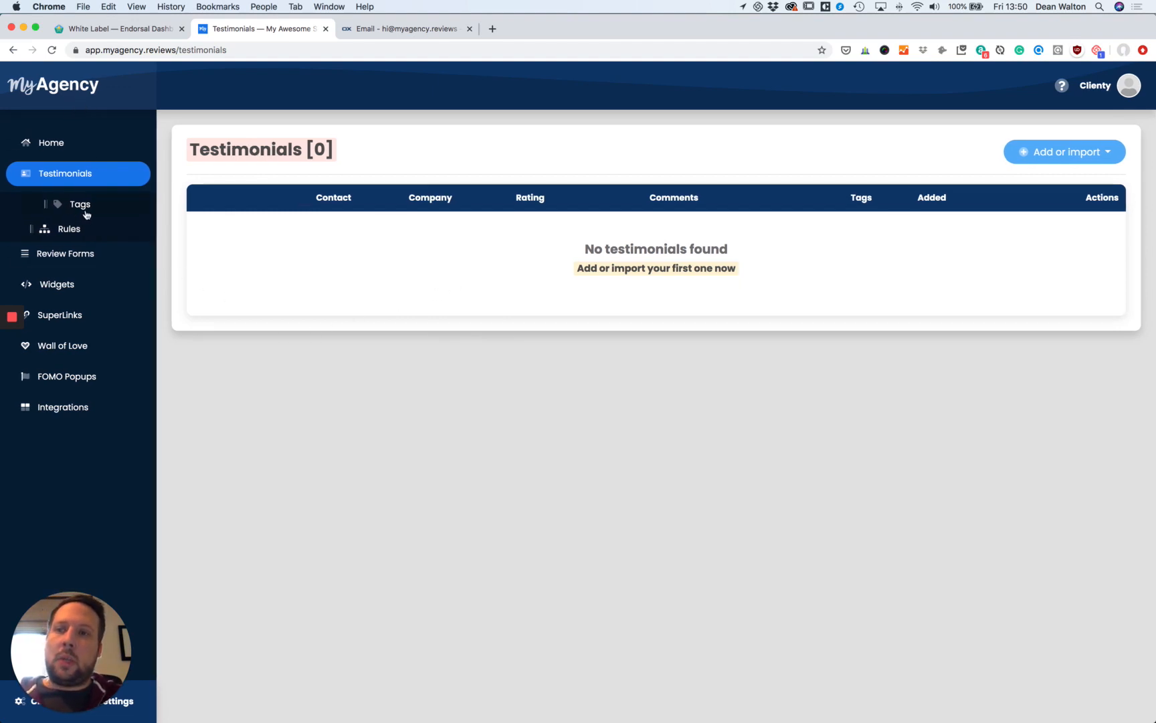
pyautogui.click(88, 257)
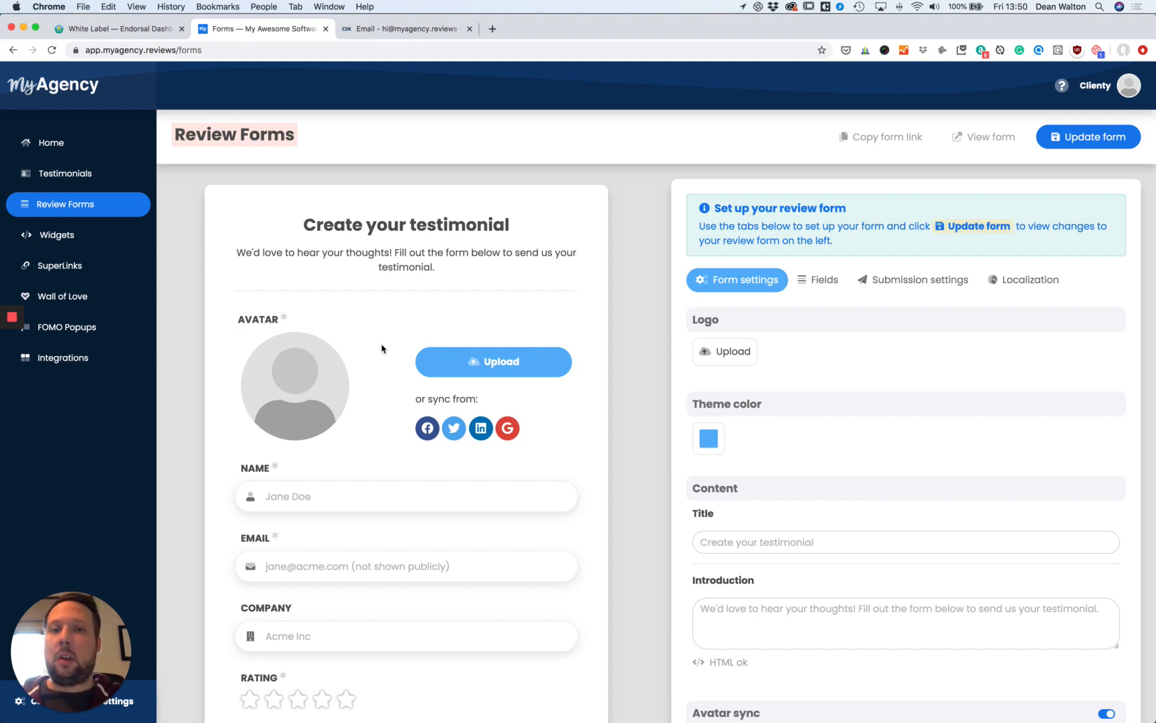
pyautogui.scroll(-5, 361, 342)
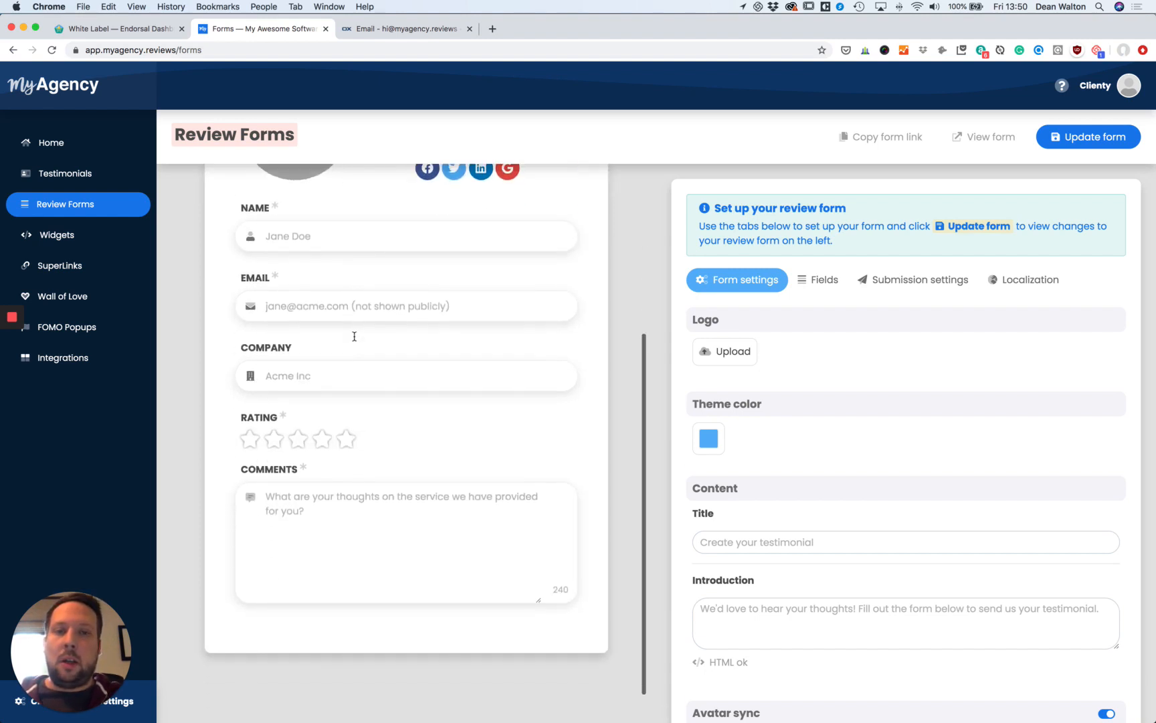
pyautogui.click(133, 30)
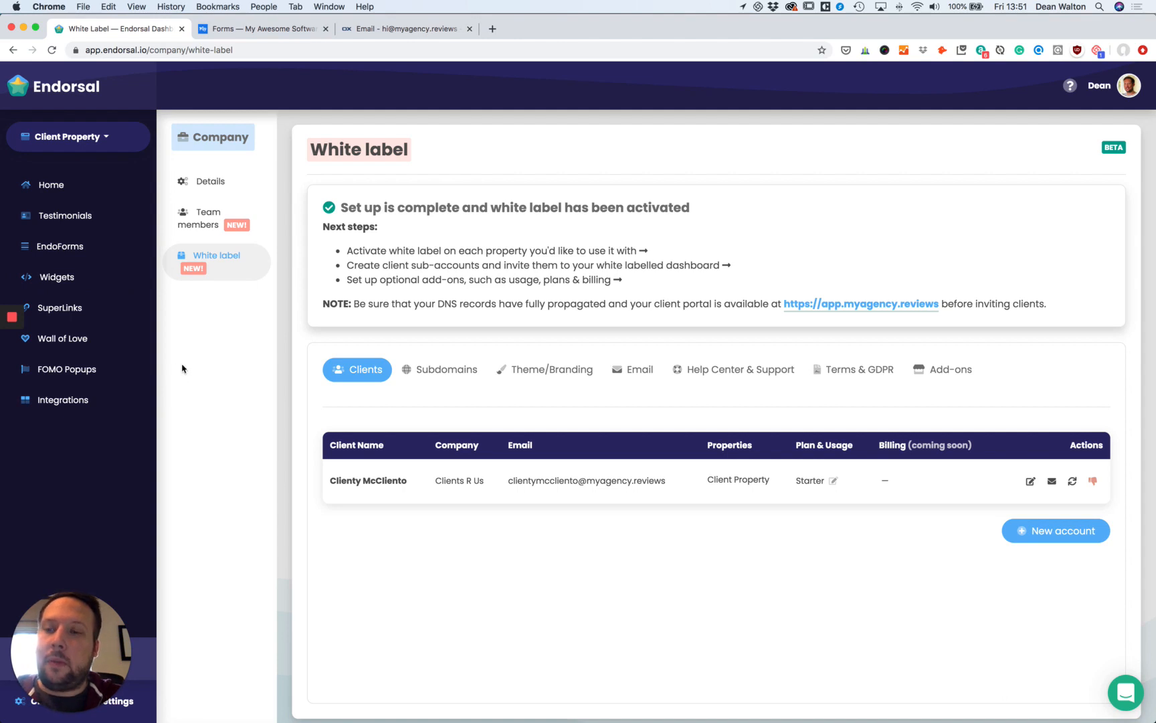
# Open the Endorsal help center, then close it to return to White label.
pyautogui.click(148, 659)
pyautogui.click(139, 698)
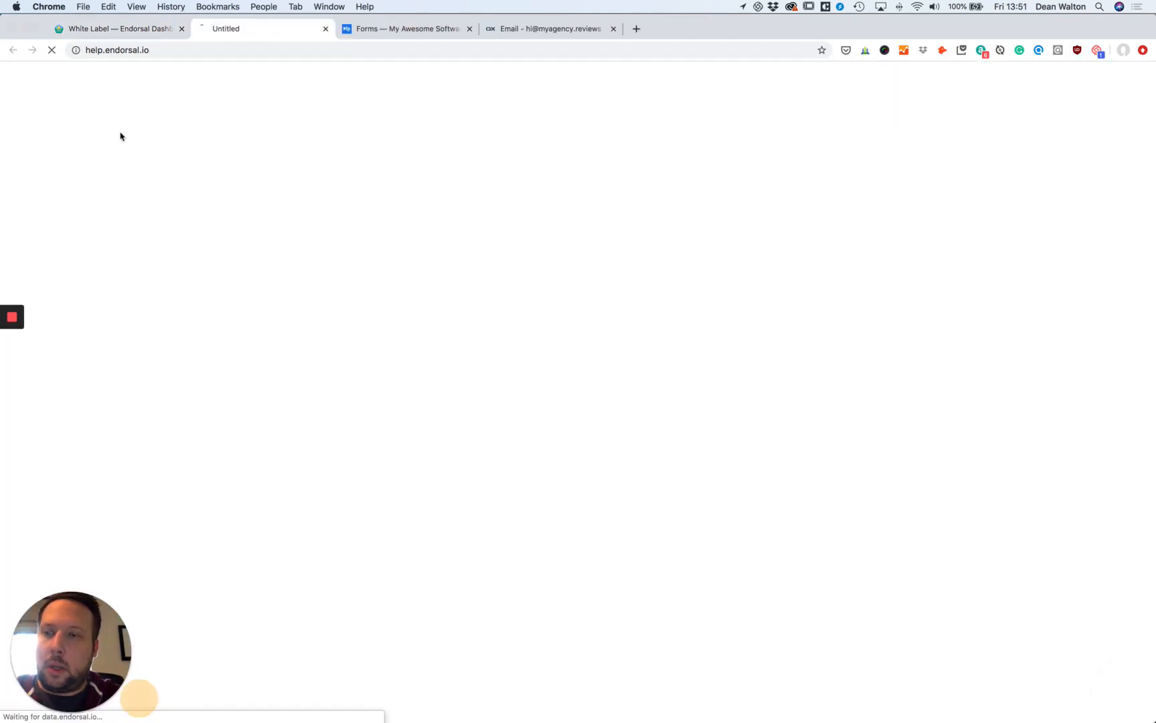
pyautogui.click(325, 28)
# Open Client Property Settings from the sidebar to show its global tracking code.
pyautogui.click(138, 702)
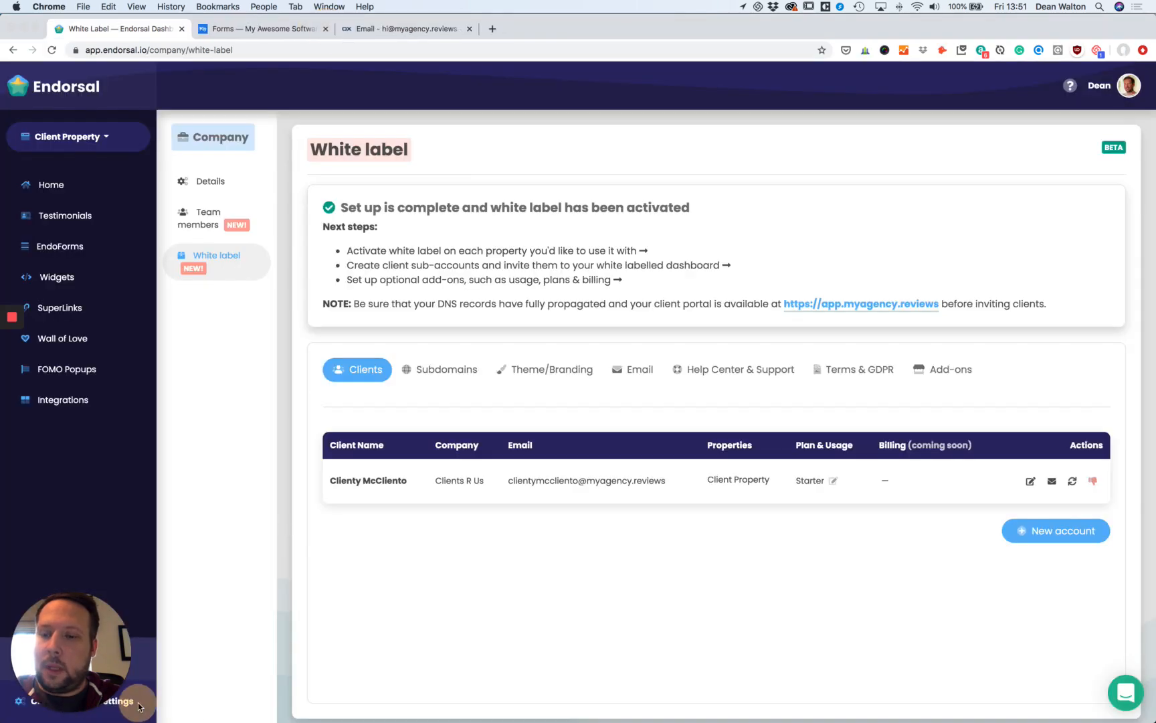
pyautogui.moveTo(130, 704)
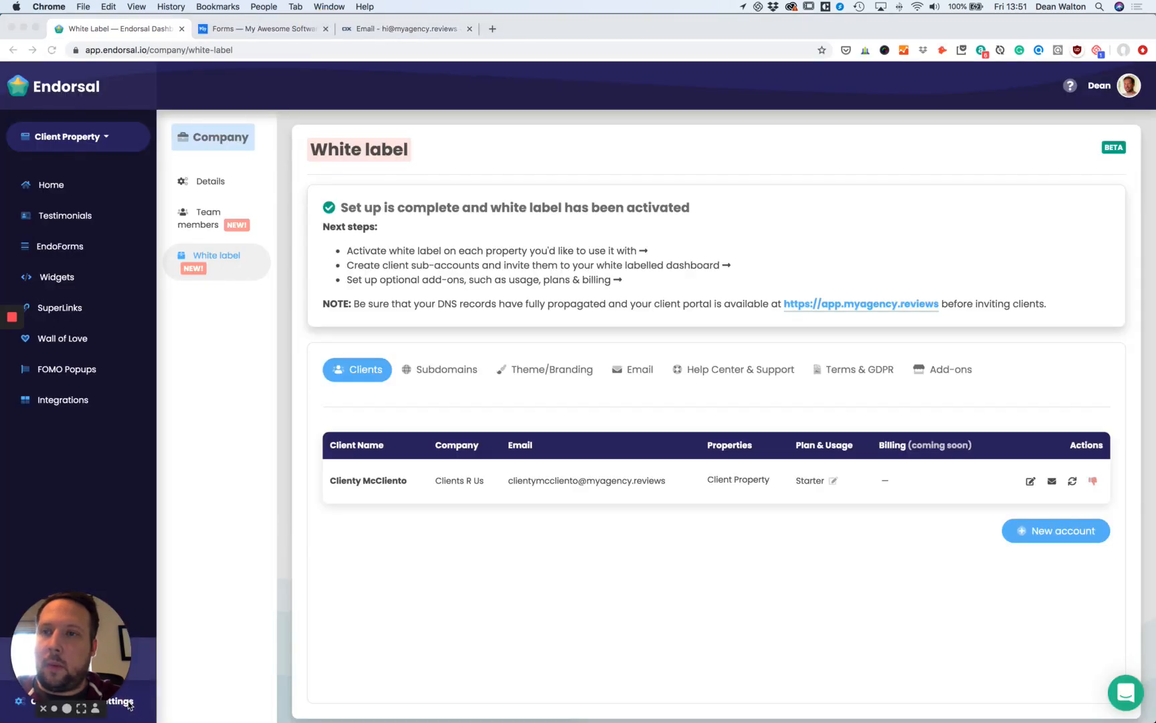
pyautogui.moveTo(111, 649); pyautogui.dragTo(112, 532)
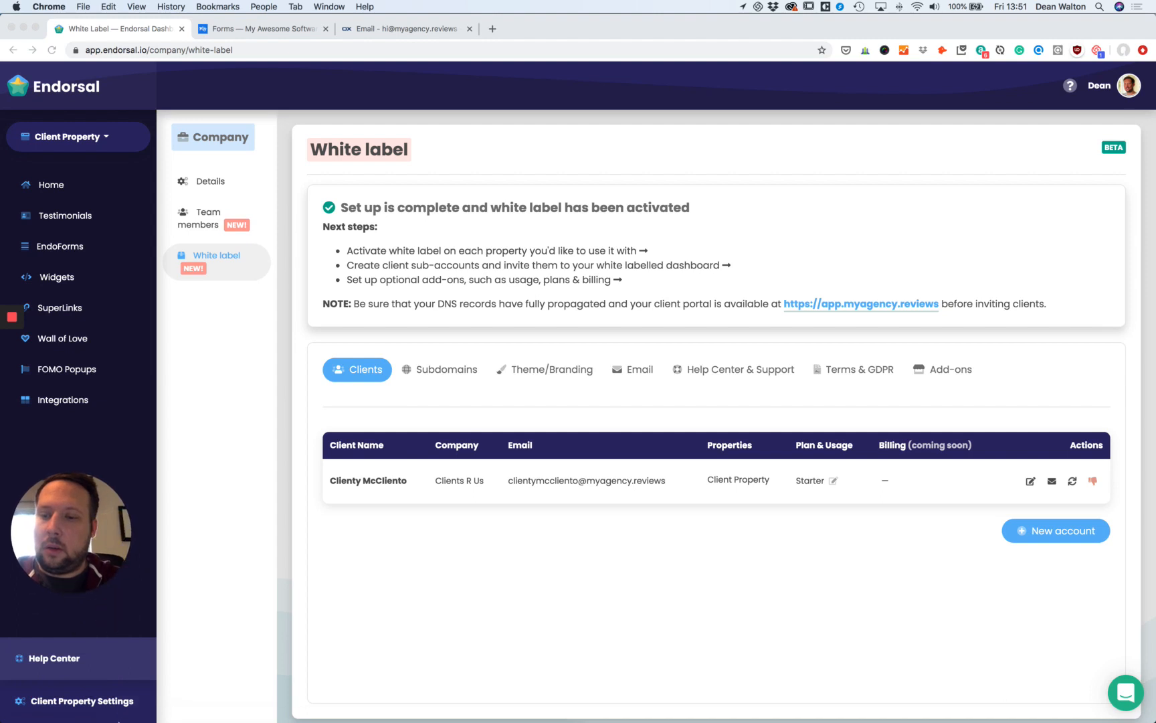
pyautogui.click(124, 704)
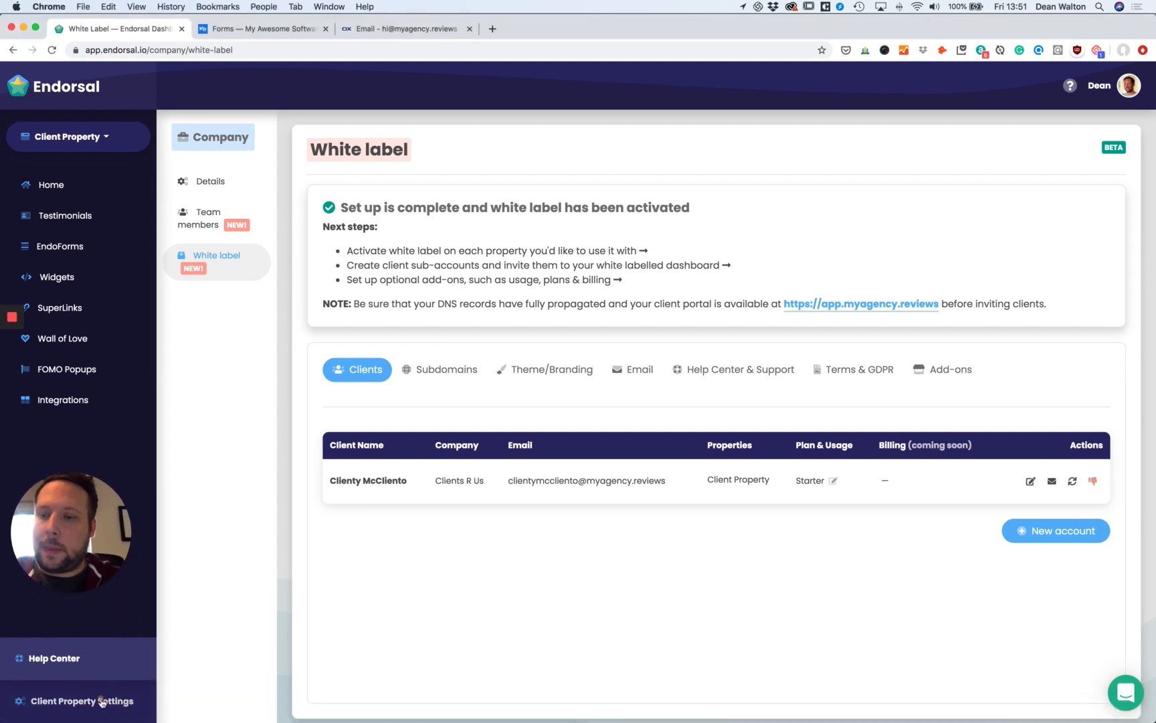
pyautogui.click(101, 701)
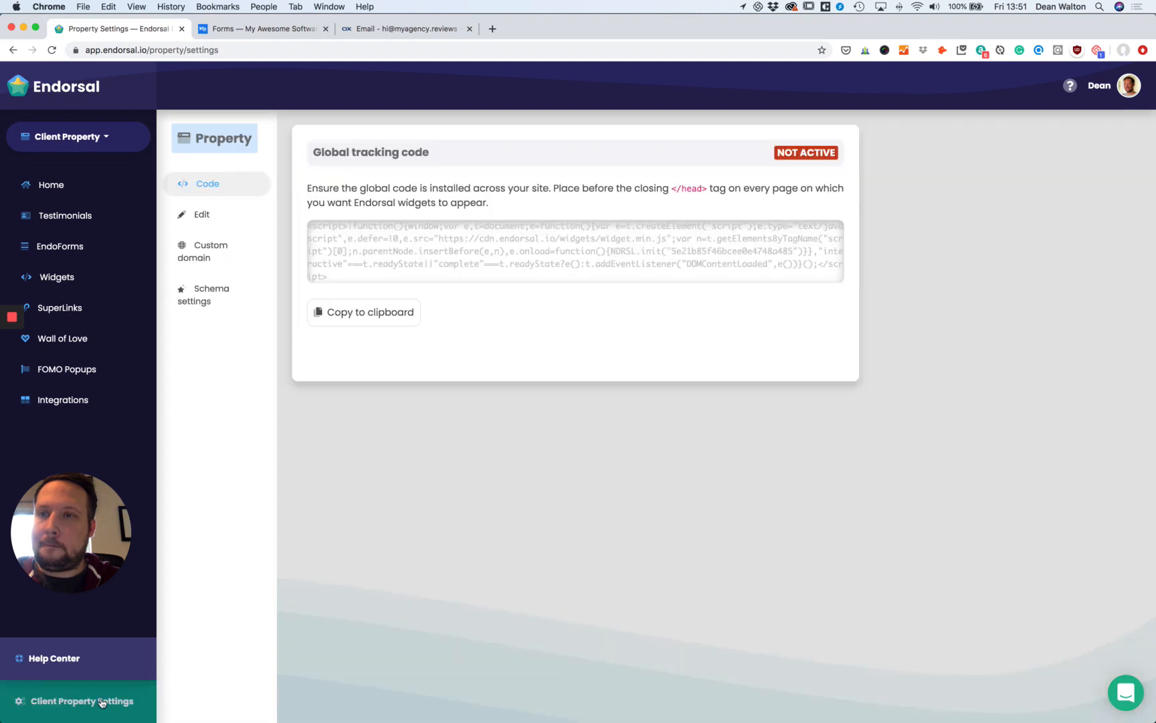
pyautogui.click(207, 185)
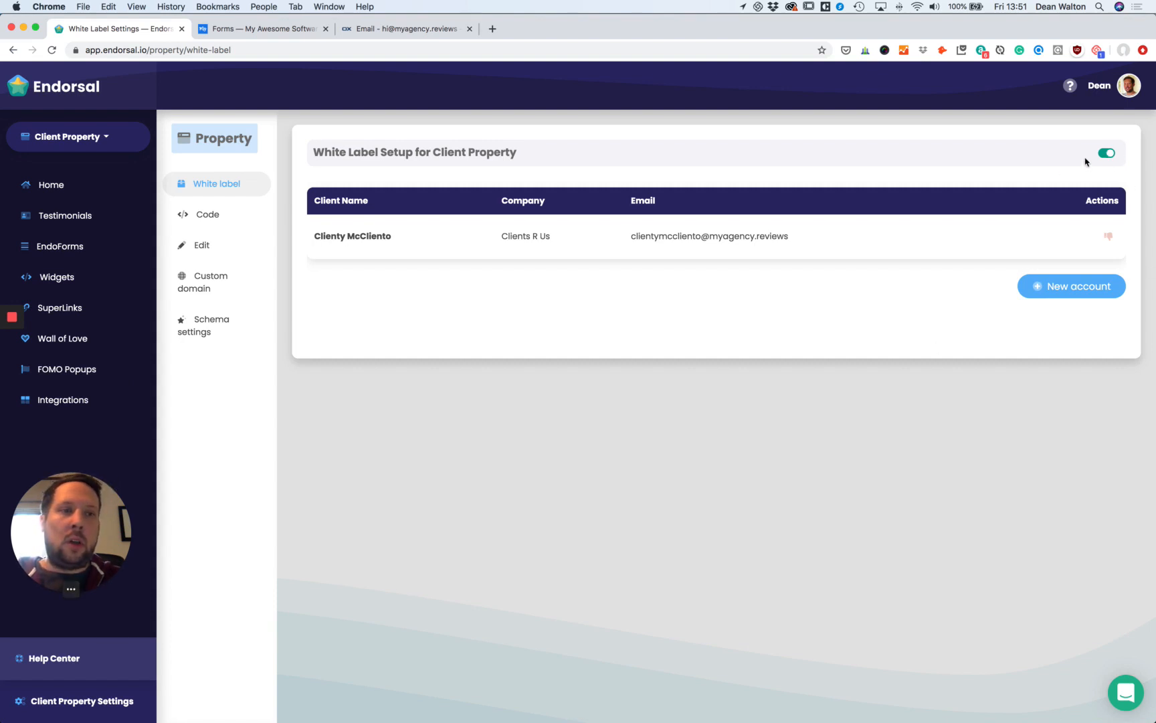
pyautogui.click(1105, 154)
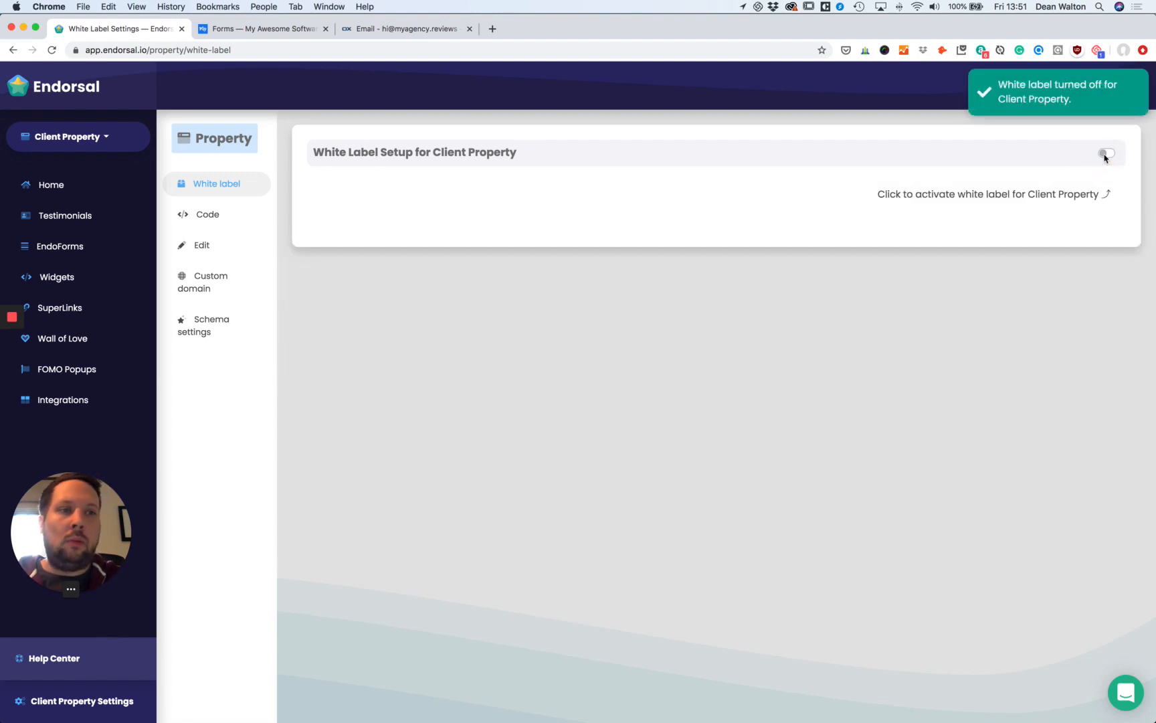
pyautogui.click(1105, 153)
pyautogui.moveTo(99, 519); pyautogui.dragTo(99, 627)
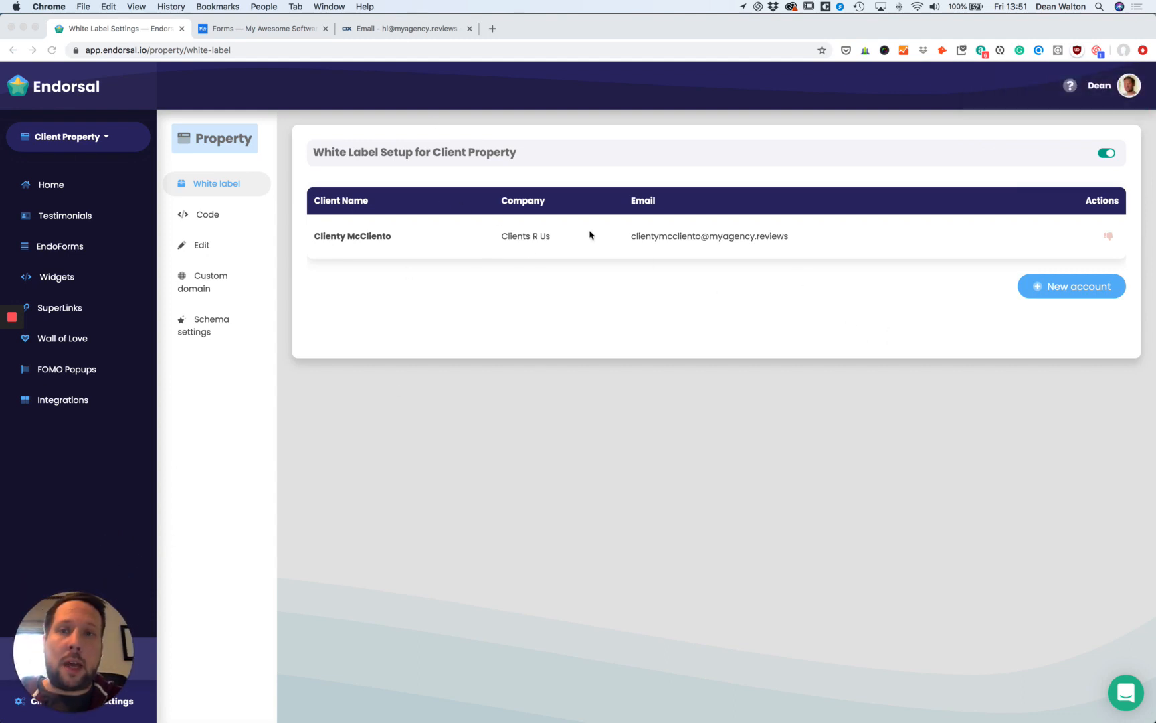
# On the MyAgency Forms tab, view the client's public review form.
pyautogui.click(279, 31)
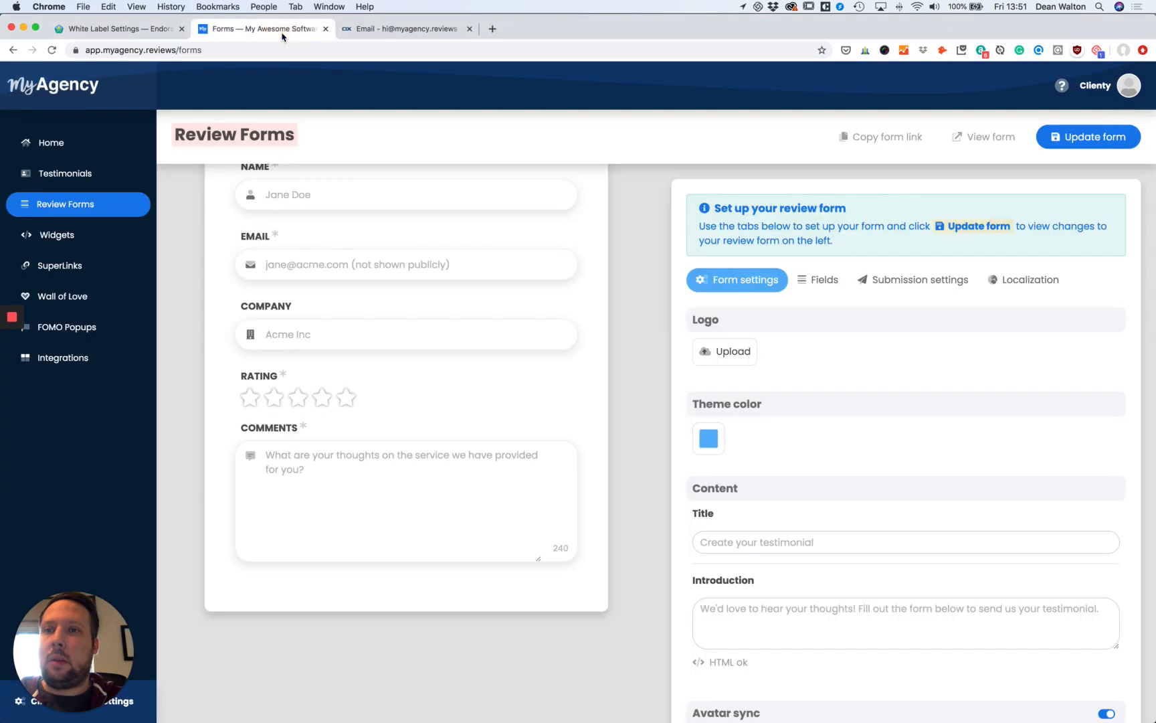
pyautogui.scroll(5, 565, 241)
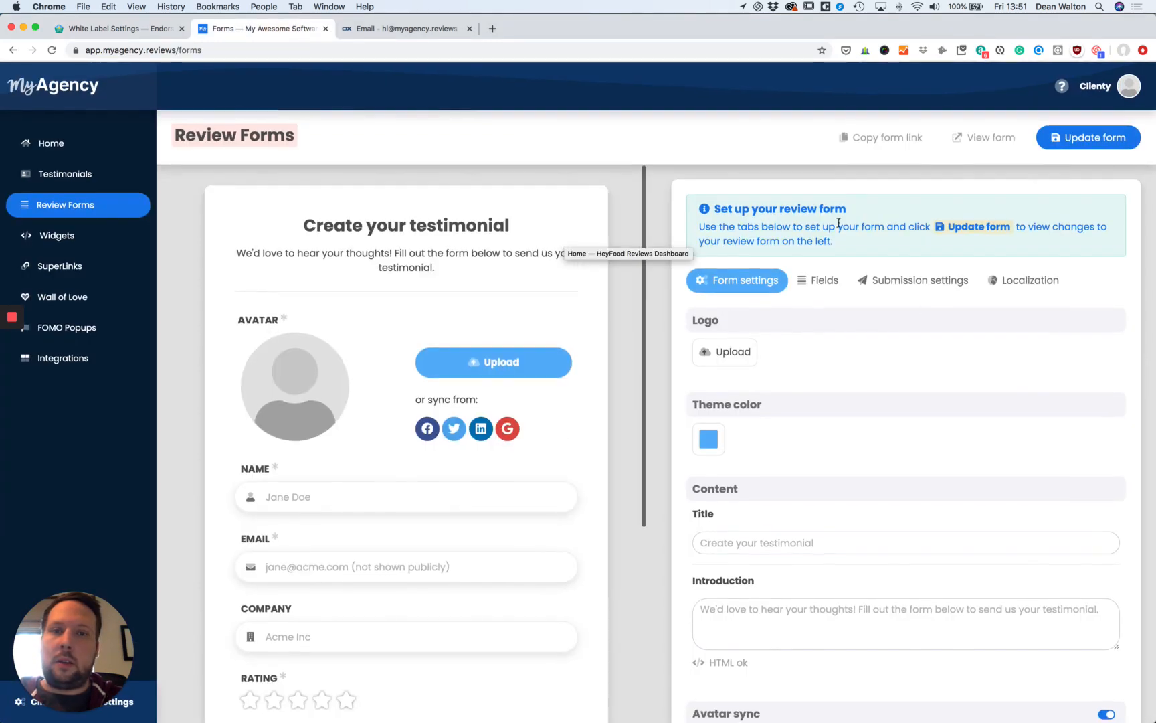
pyautogui.click(990, 143)
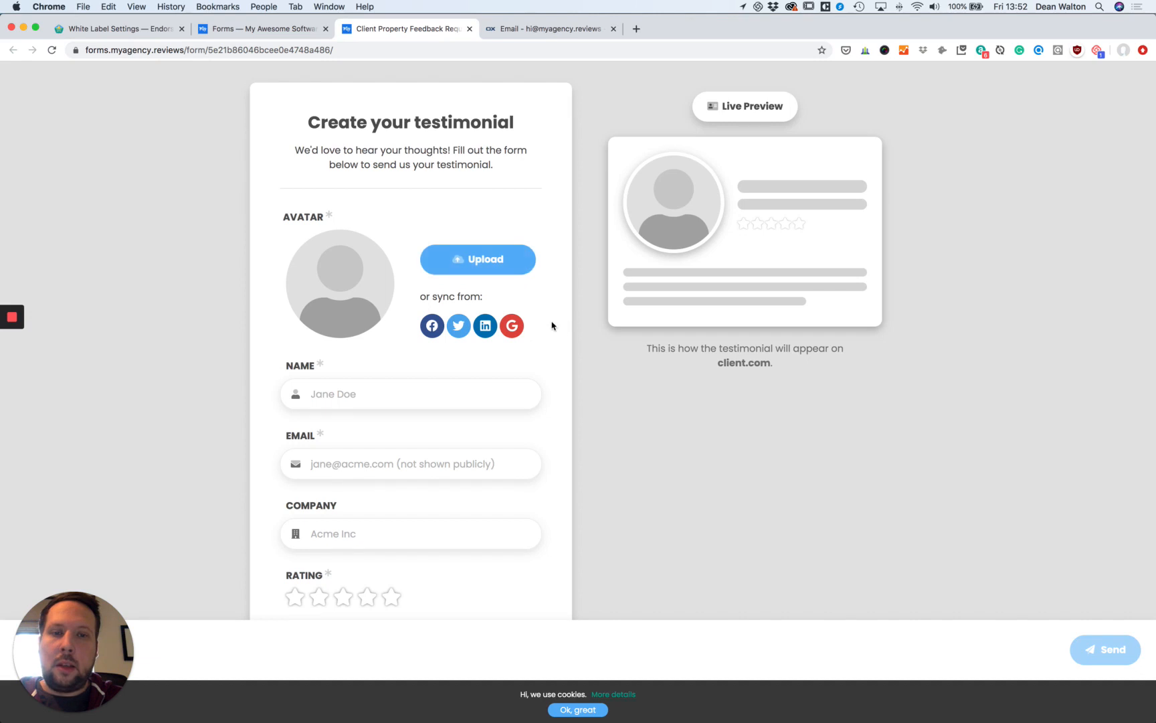
pyautogui.scroll(-3, 546, 322)
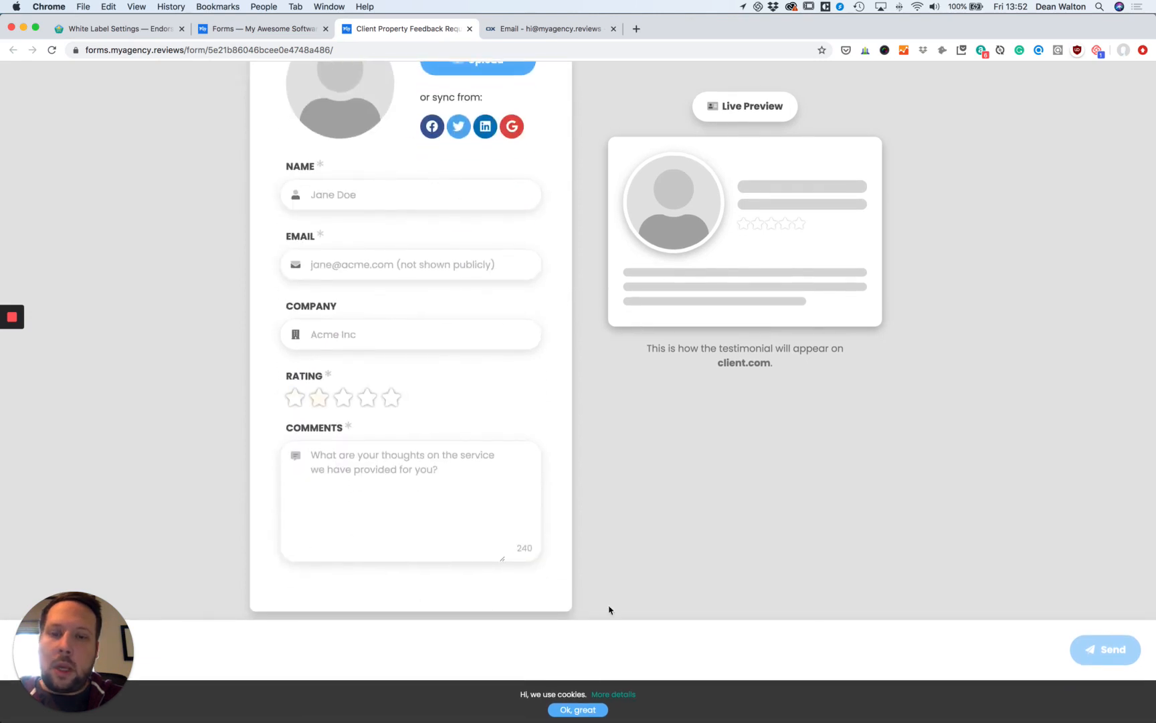
pyautogui.scroll(3, 521, 370)
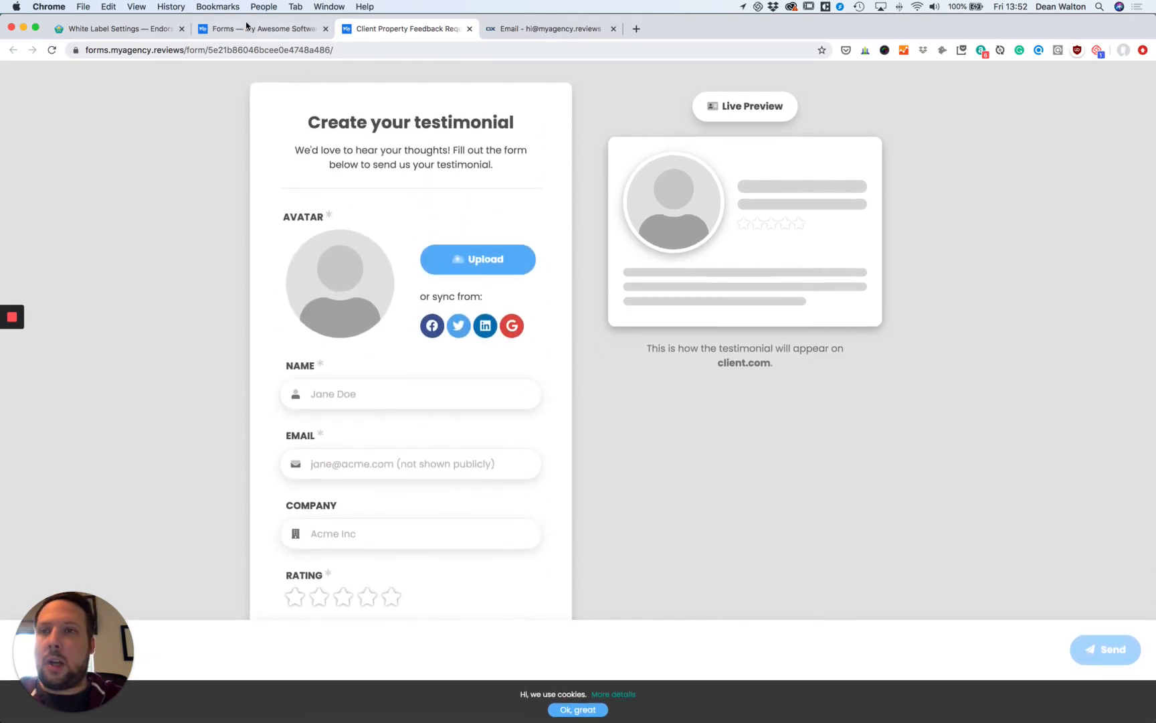
# Check the client's Widgets page, then go back to the Endorsal White label tab.
pyautogui.click(286, 30)
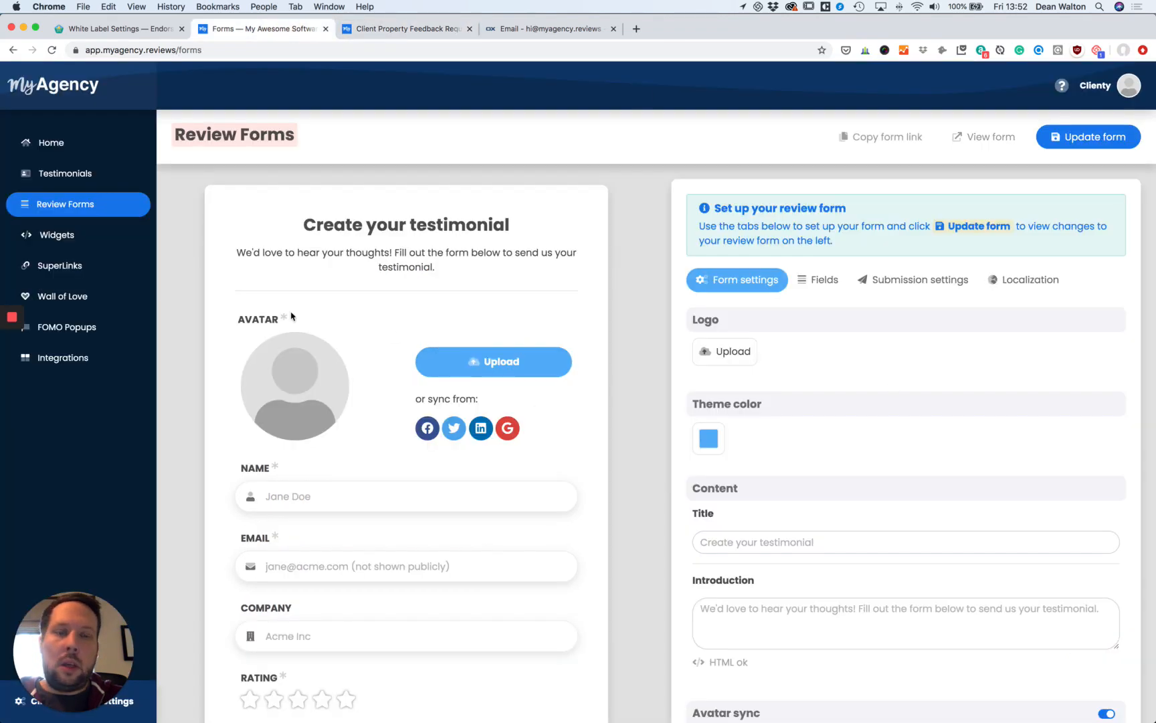
pyautogui.click(72, 237)
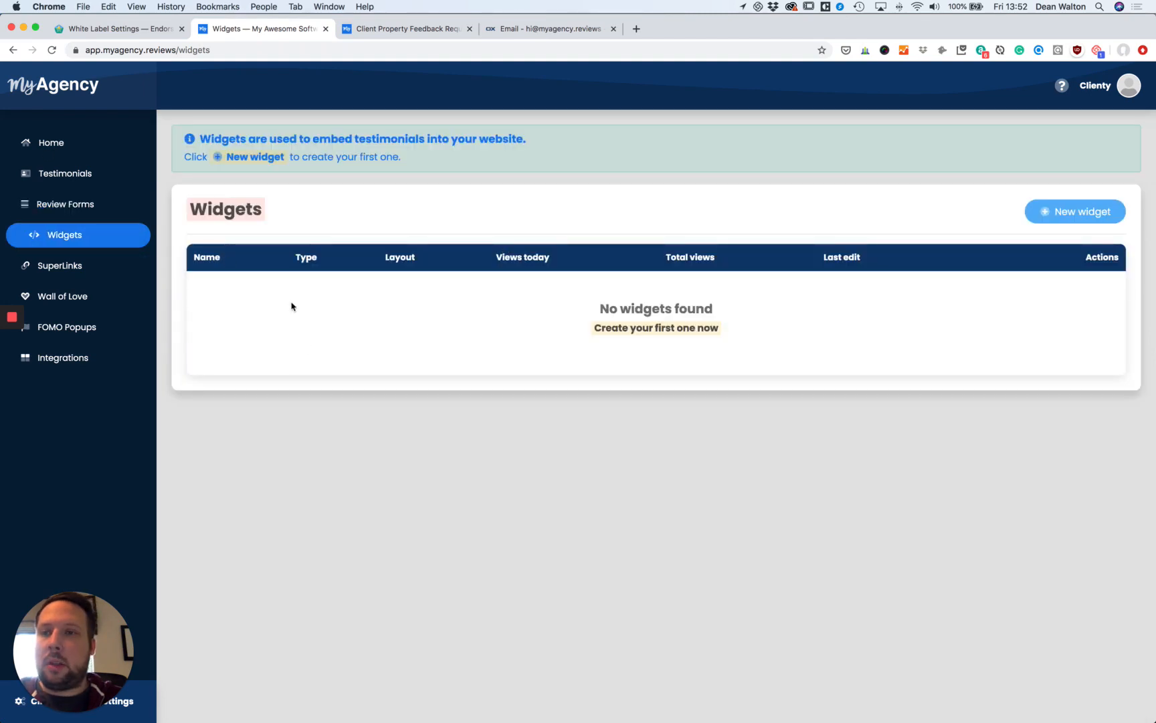
pyautogui.click(117, 32)
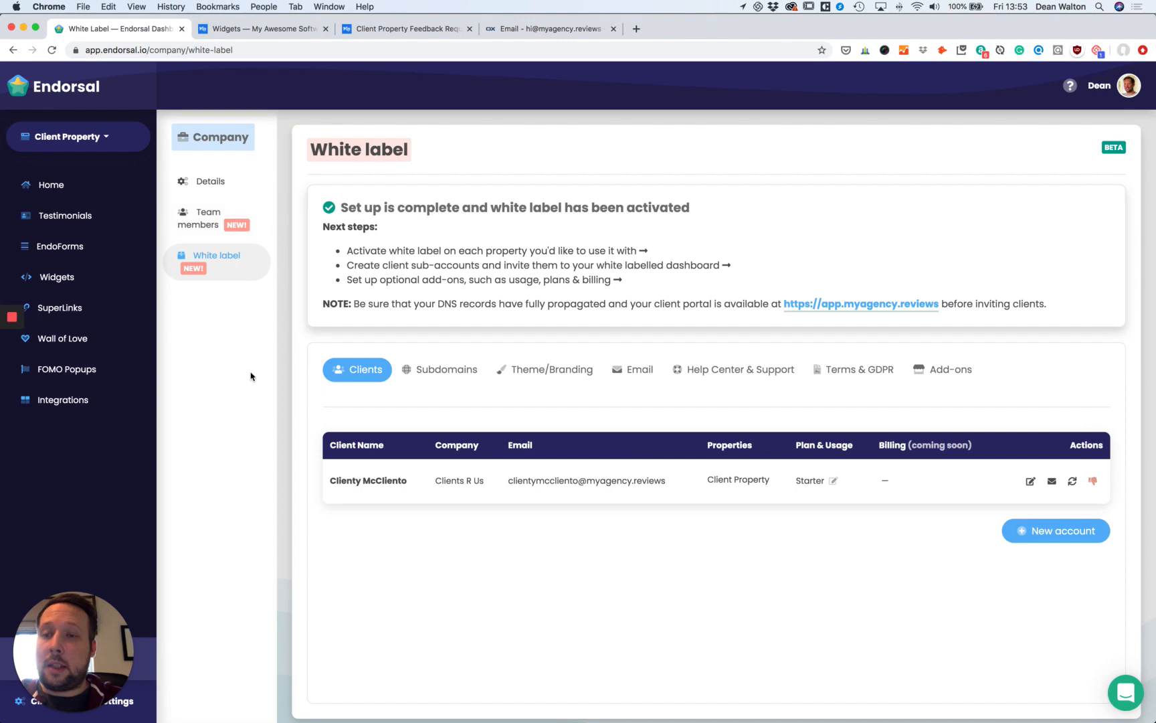
# On Team members, start a new member and compare Admin, Moderator and Editor permissions, then close unsaved.
pyautogui.click(216, 225)
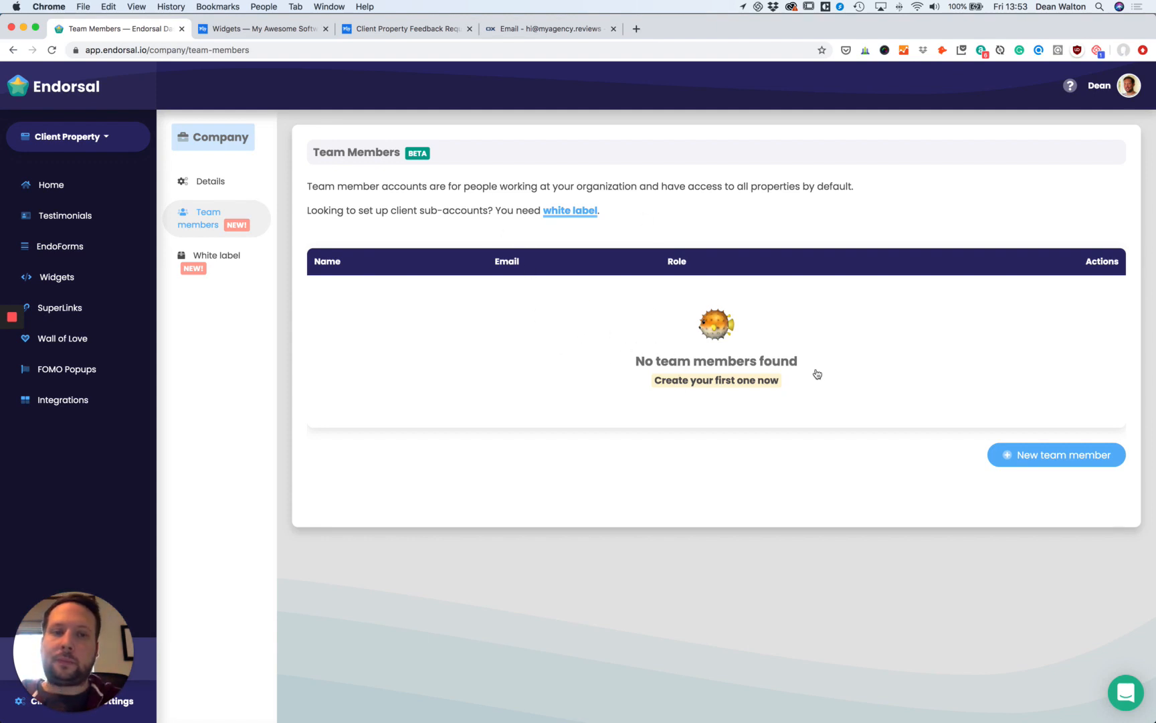
pyautogui.click(757, 383)
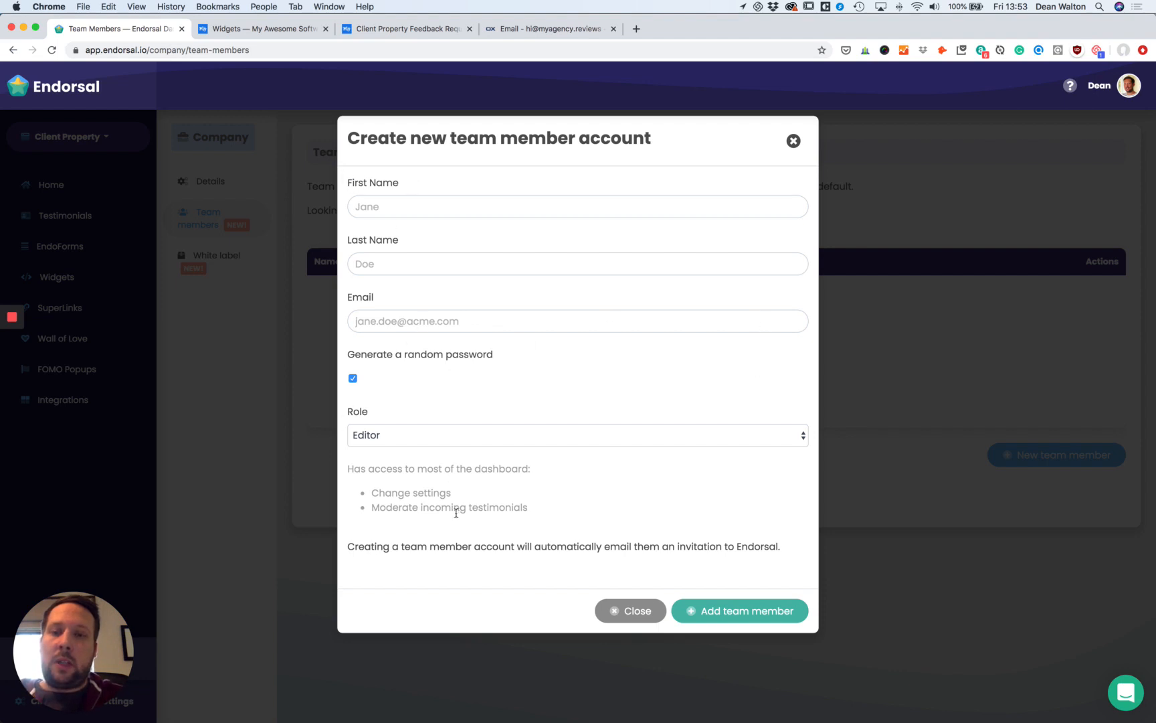
pyautogui.click(424, 439)
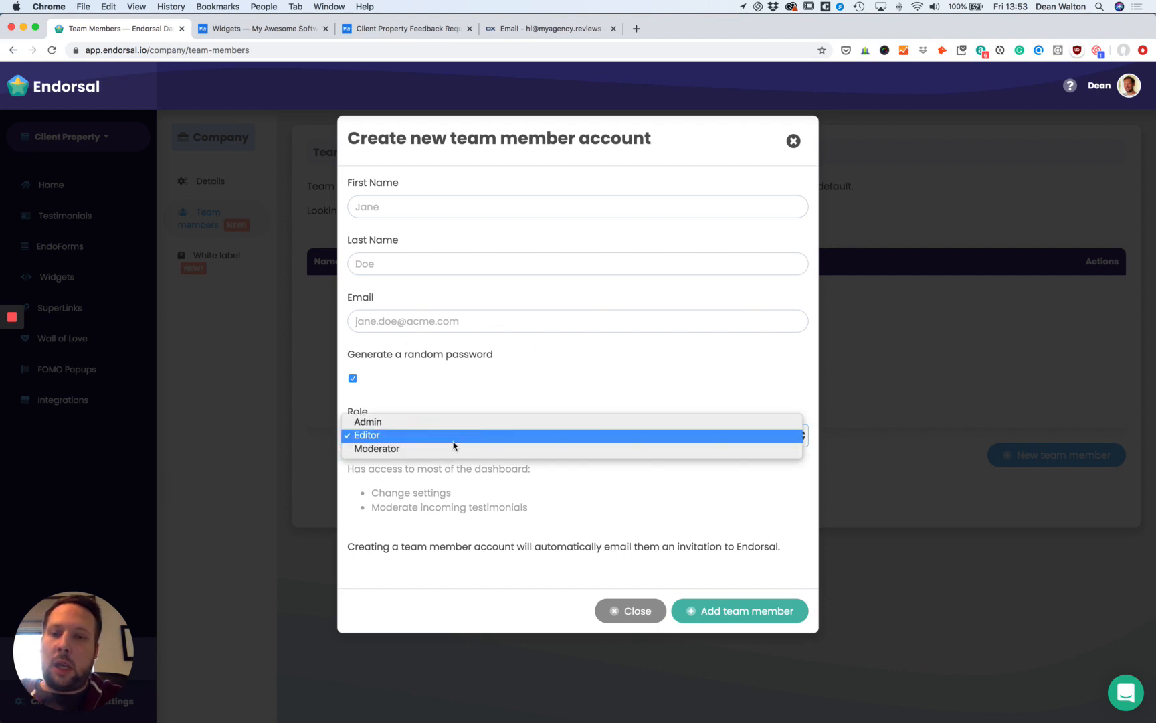
pyautogui.click(464, 424)
pyautogui.click(448, 438)
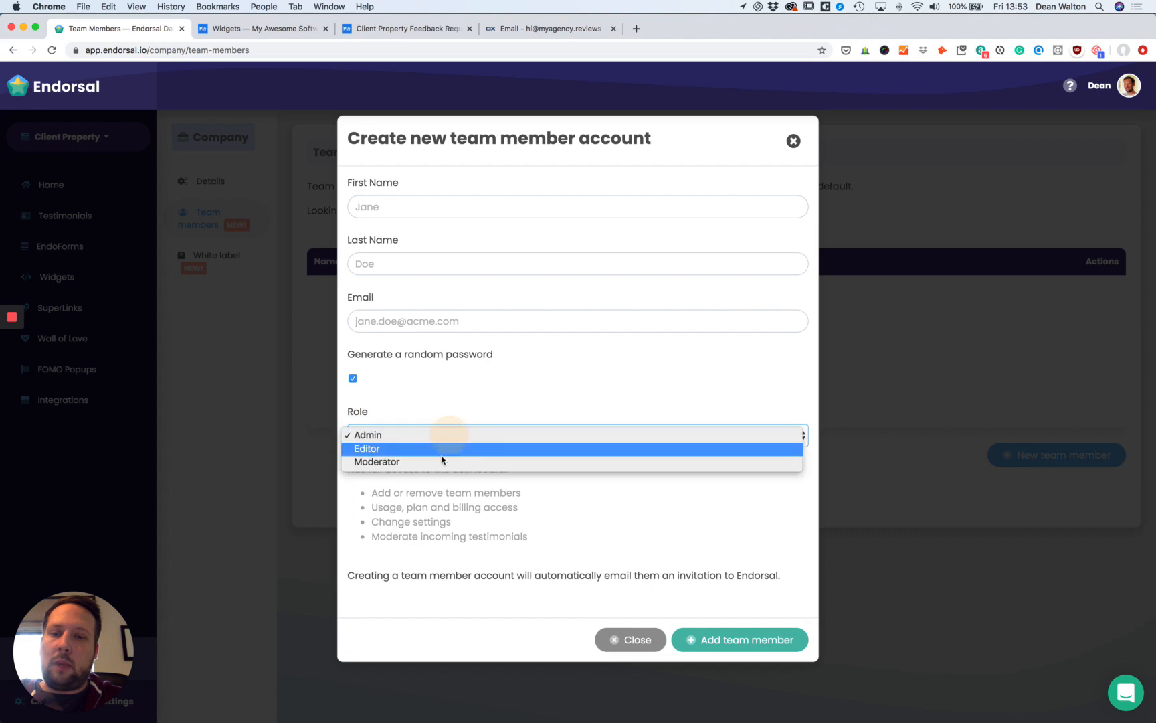
pyautogui.click(440, 461)
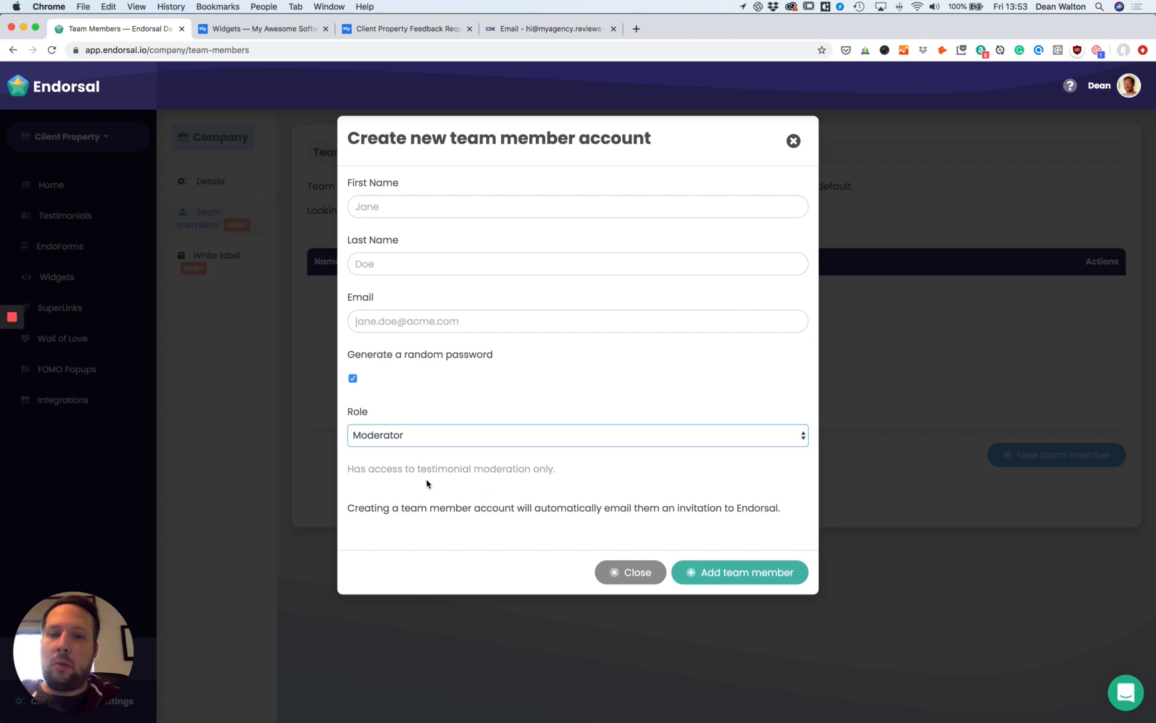
pyautogui.click(423, 447)
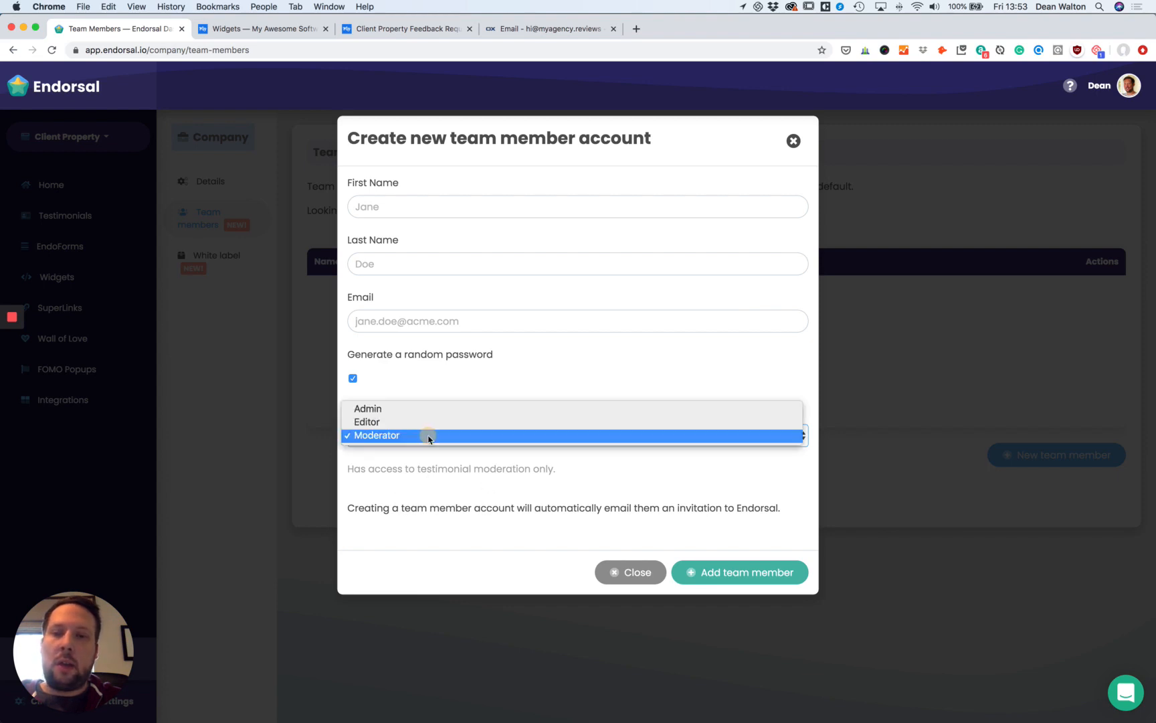
pyautogui.click(485, 422)
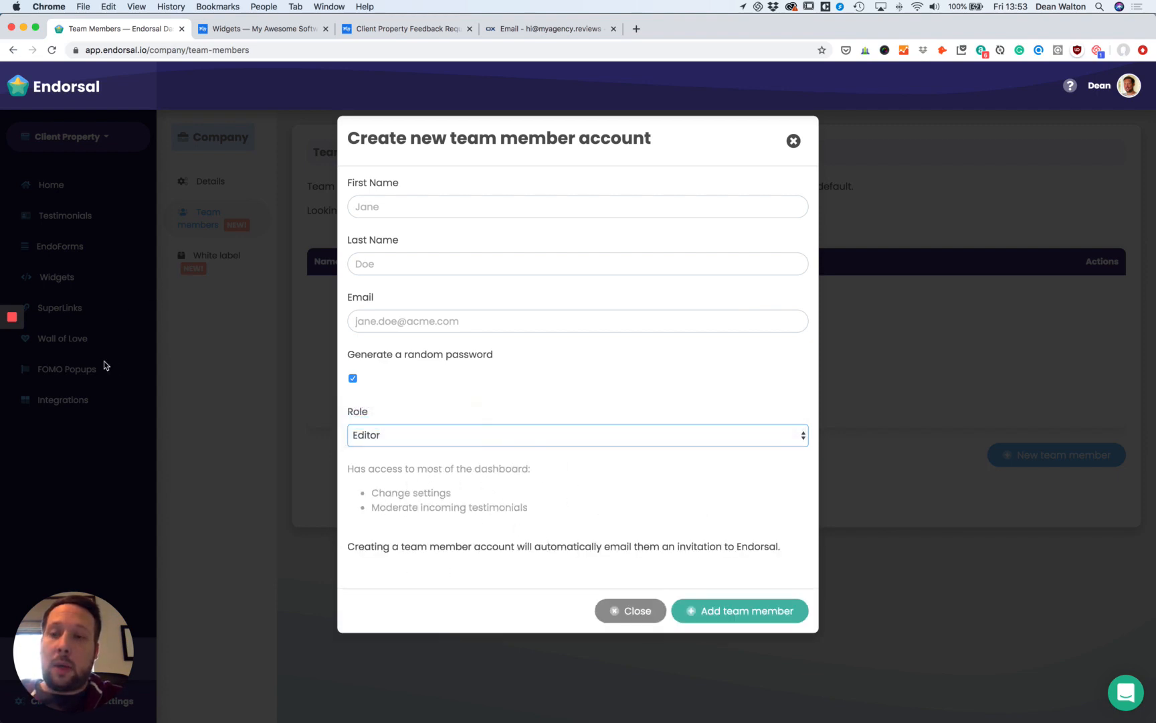
pyautogui.click(662, 439)
pyautogui.click(647, 422)
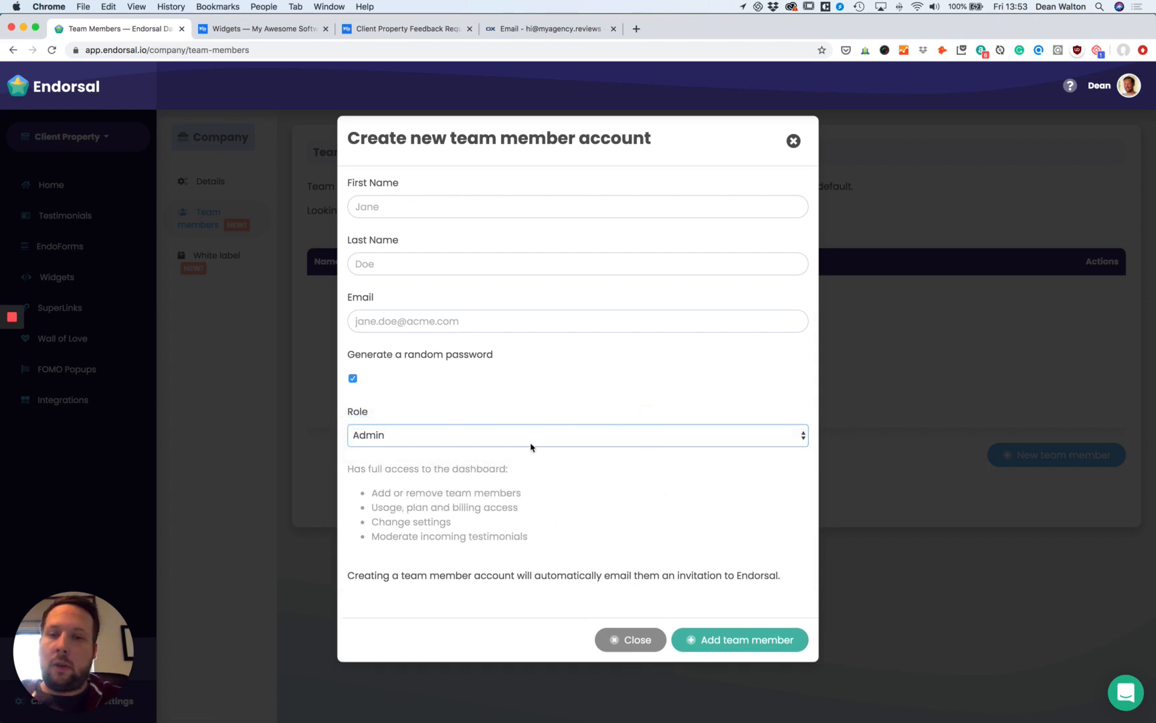
pyautogui.click(616, 642)
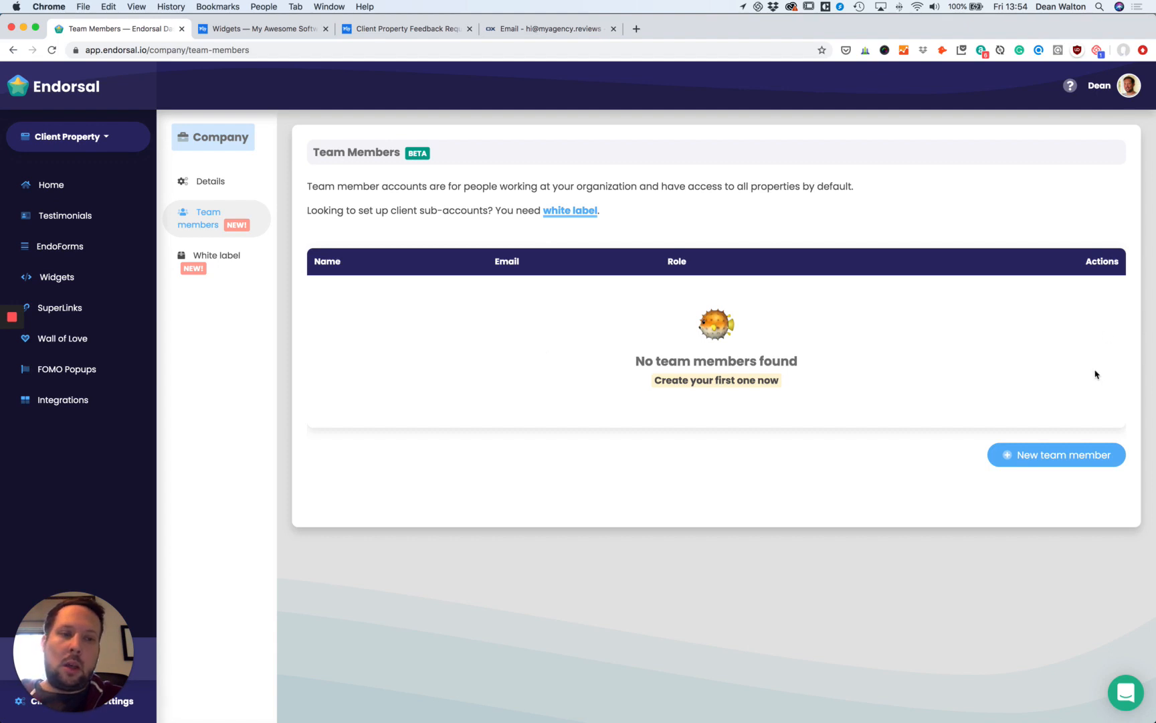
# Reopen White label, check Subdomains, then return to the Clients list showing Clients R Us on Starter.
pyautogui.click(230, 263)
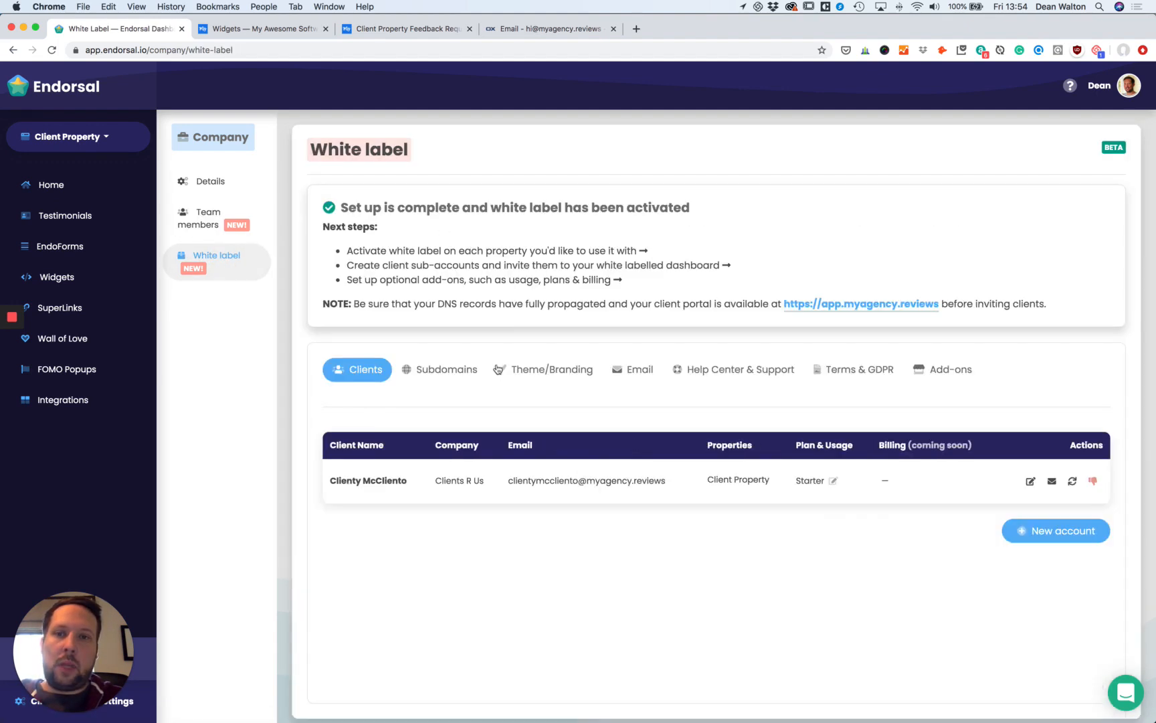
pyautogui.click(460, 375)
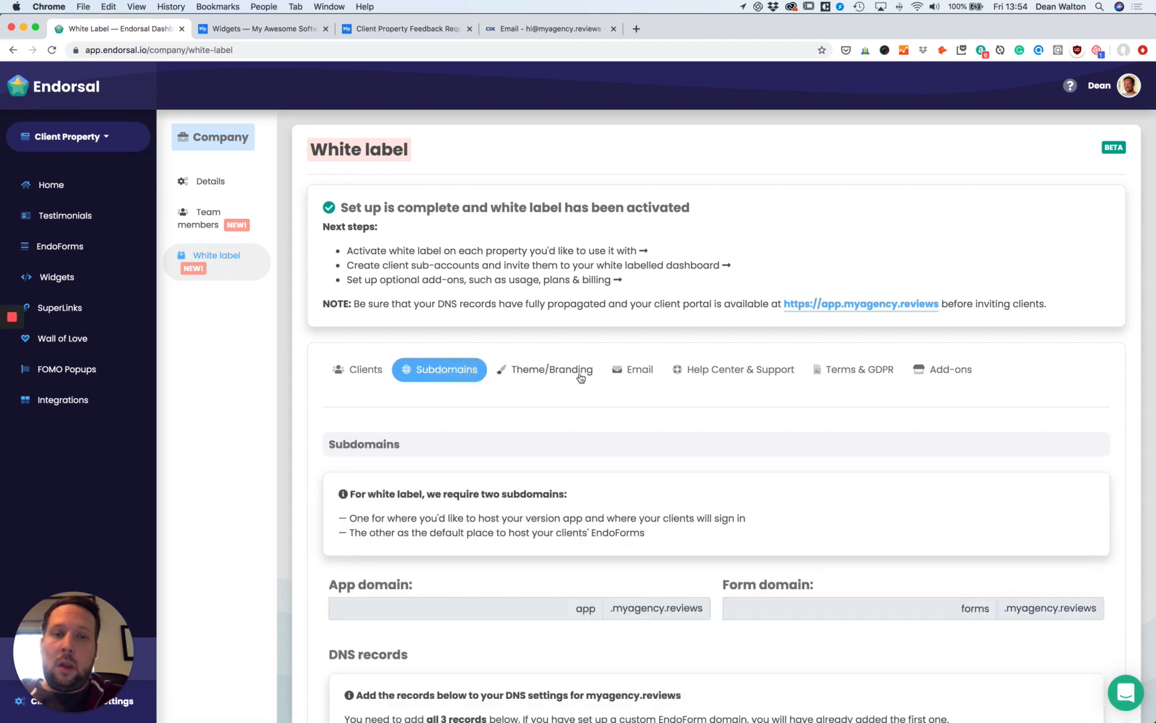
pyautogui.click(355, 369)
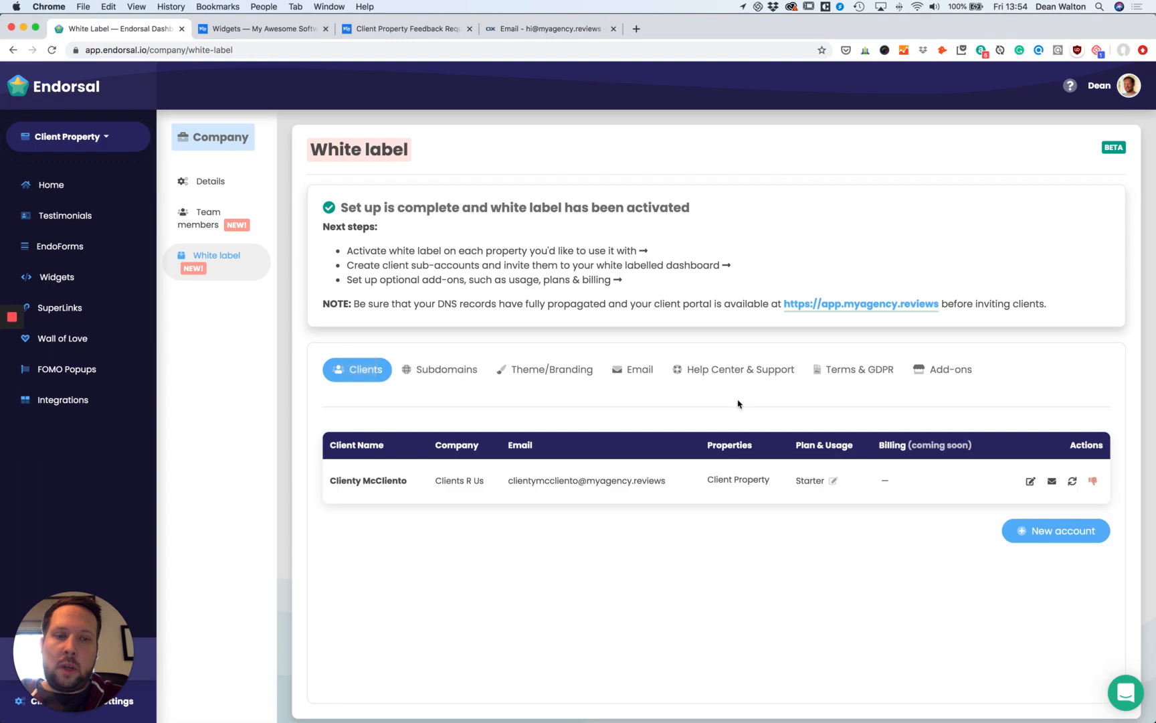
pyautogui.scroll(-1, 739, 402)
pyautogui.scroll(1, 741, 400)
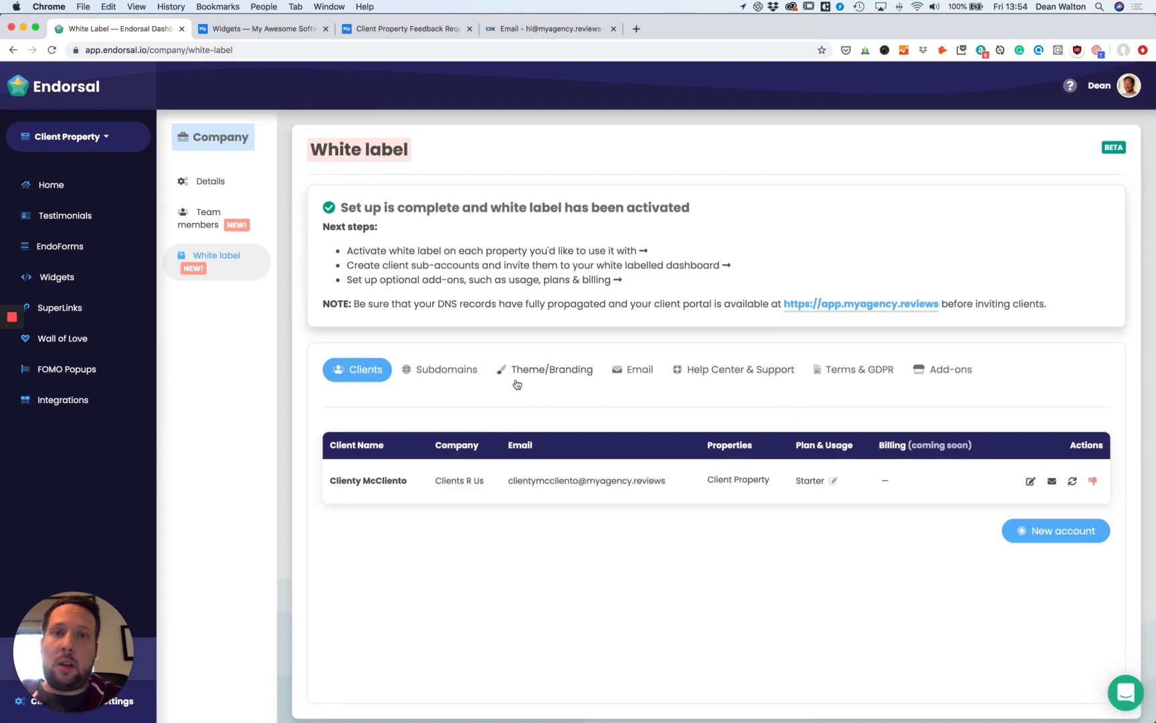
pyautogui.moveTo(11, 315)
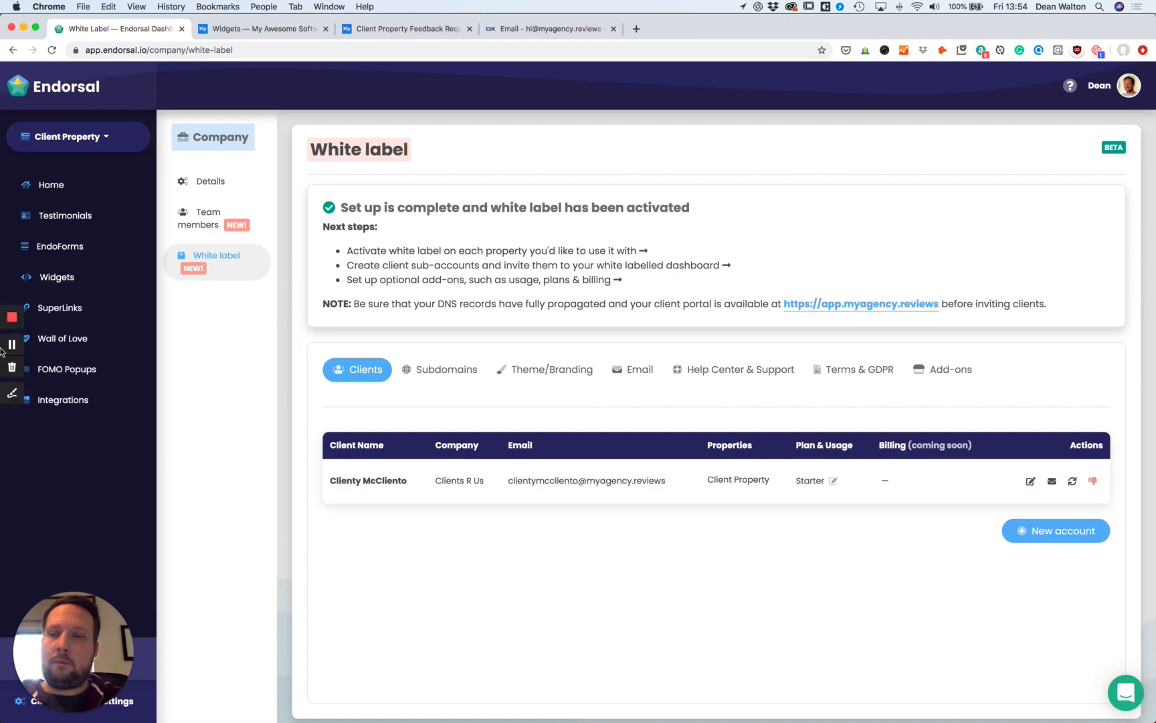